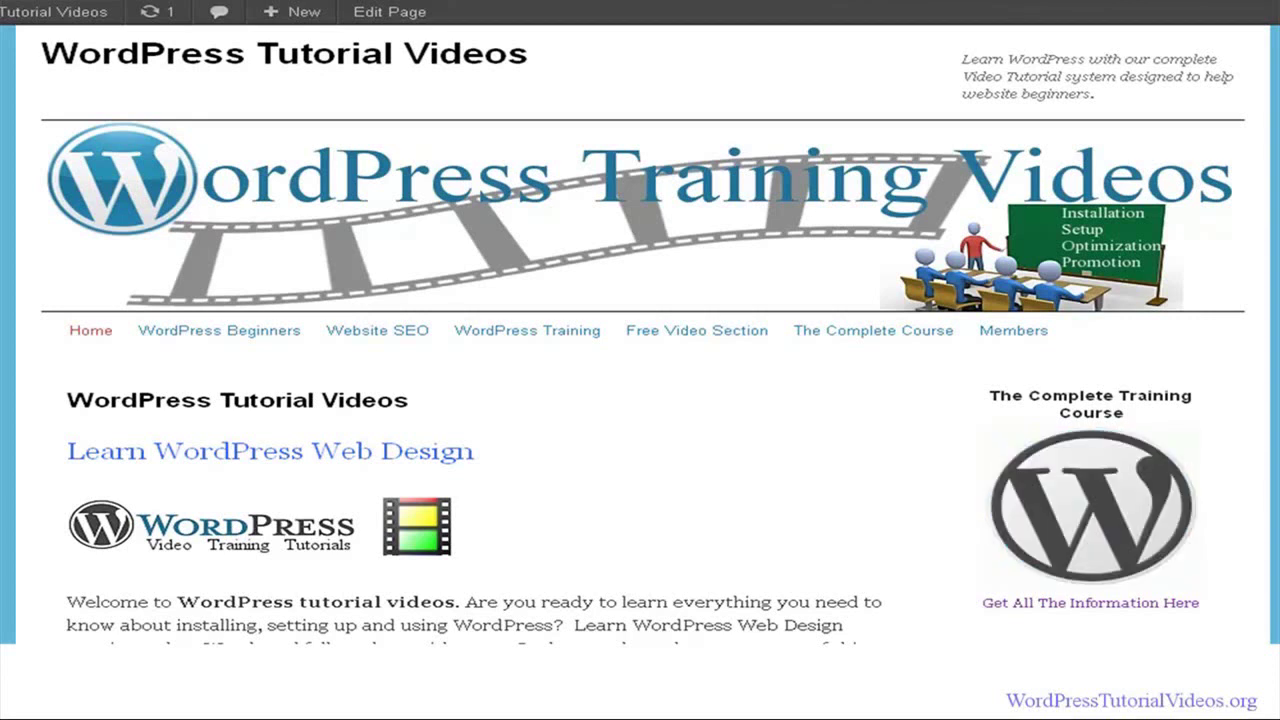
# - Scroll the home page and open the WordPress For Beginners page
pyautogui.scroll(-1, 643, 340)
pyautogui.scroll(-1, 643, 333)
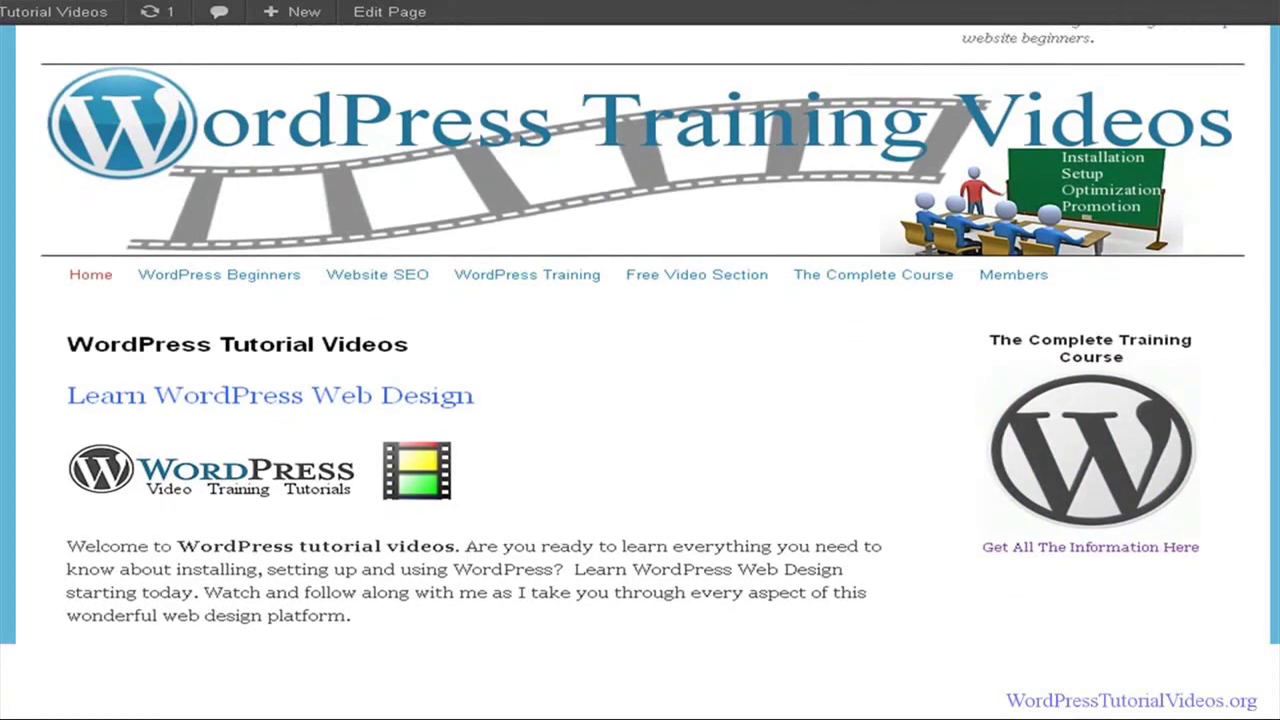
pyautogui.scroll(-5, 643, 340)
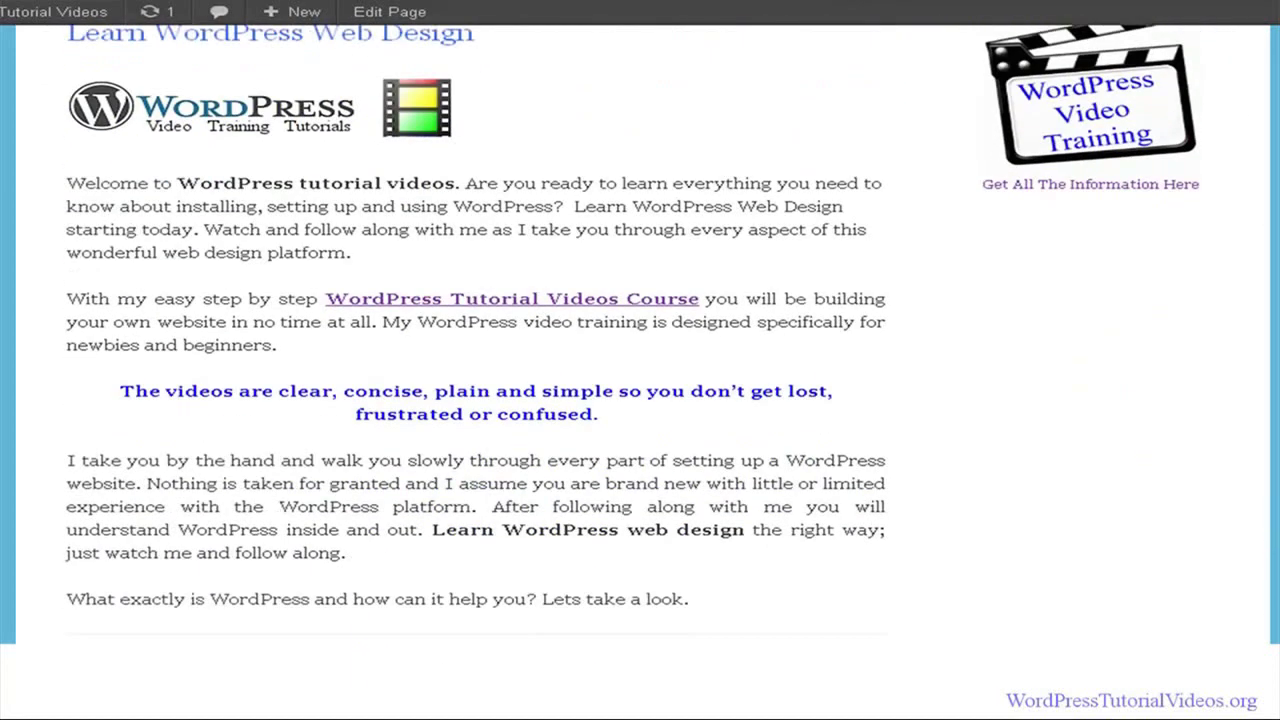
pyautogui.scroll(-15, 643, 340)
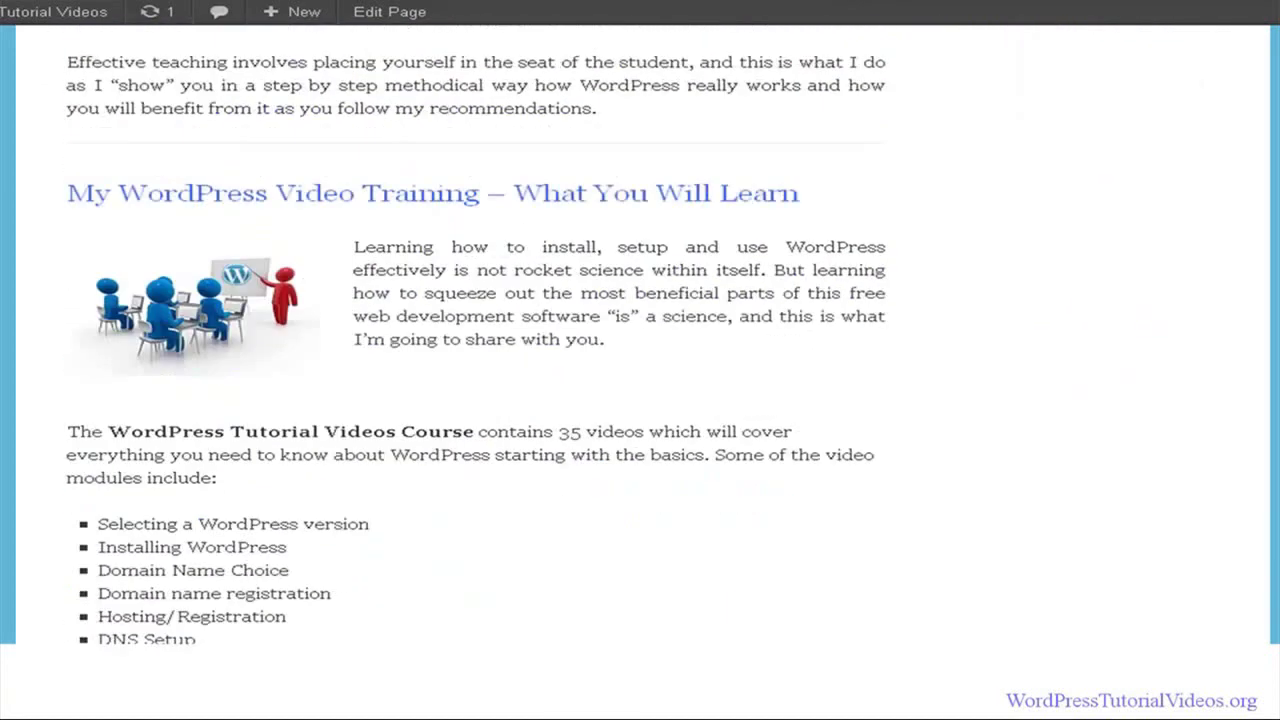
pyautogui.scroll(-20, 643, 340)
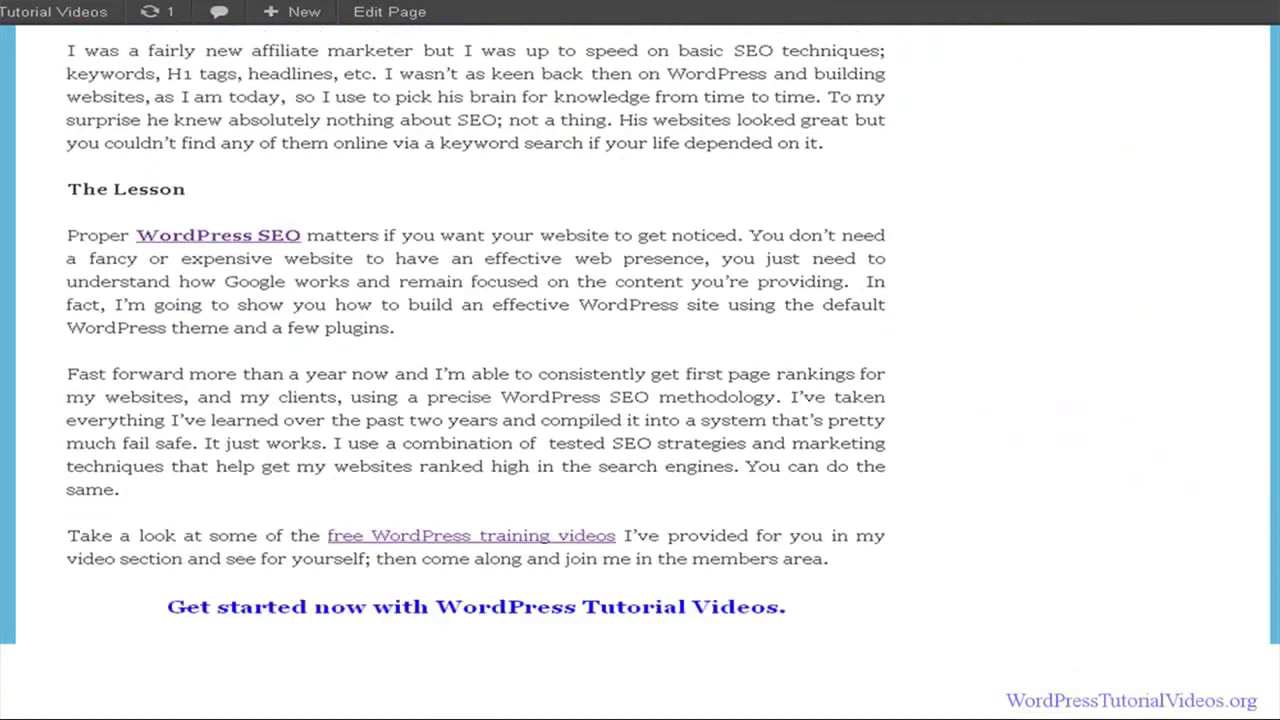
pyautogui.scroll(20, 643, 340)
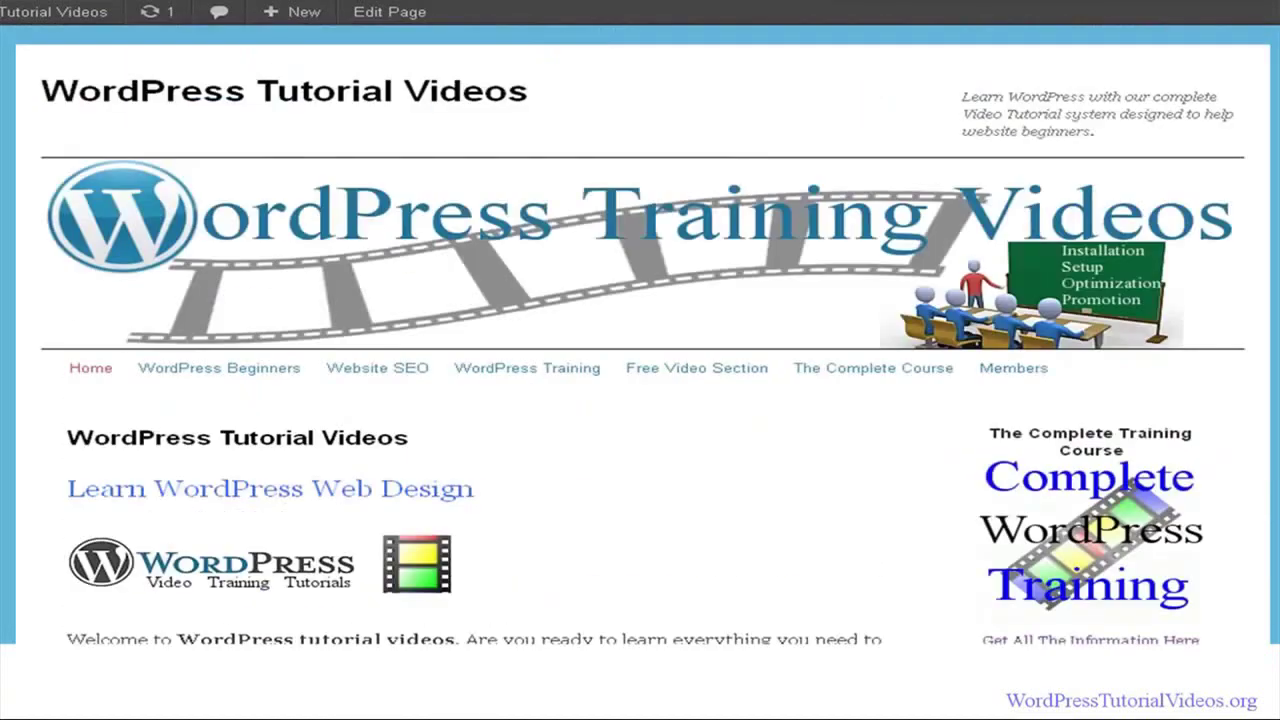
pyautogui.click(257, 375)
# - Move on to the WordPress SEO page headed 'SEO For WordPress'
pyautogui.scroll(-6, 114, 349)
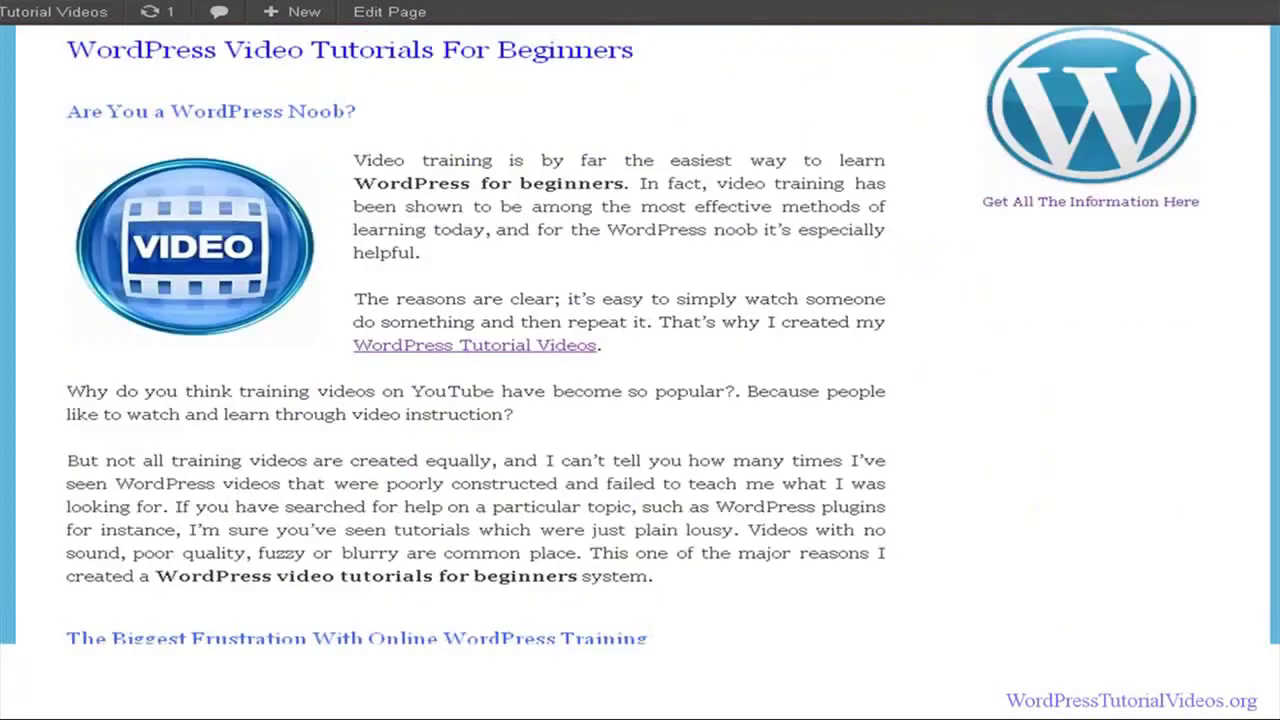
pyautogui.scroll(-5, 640, 340)
pyautogui.scroll(10, 640, 340)
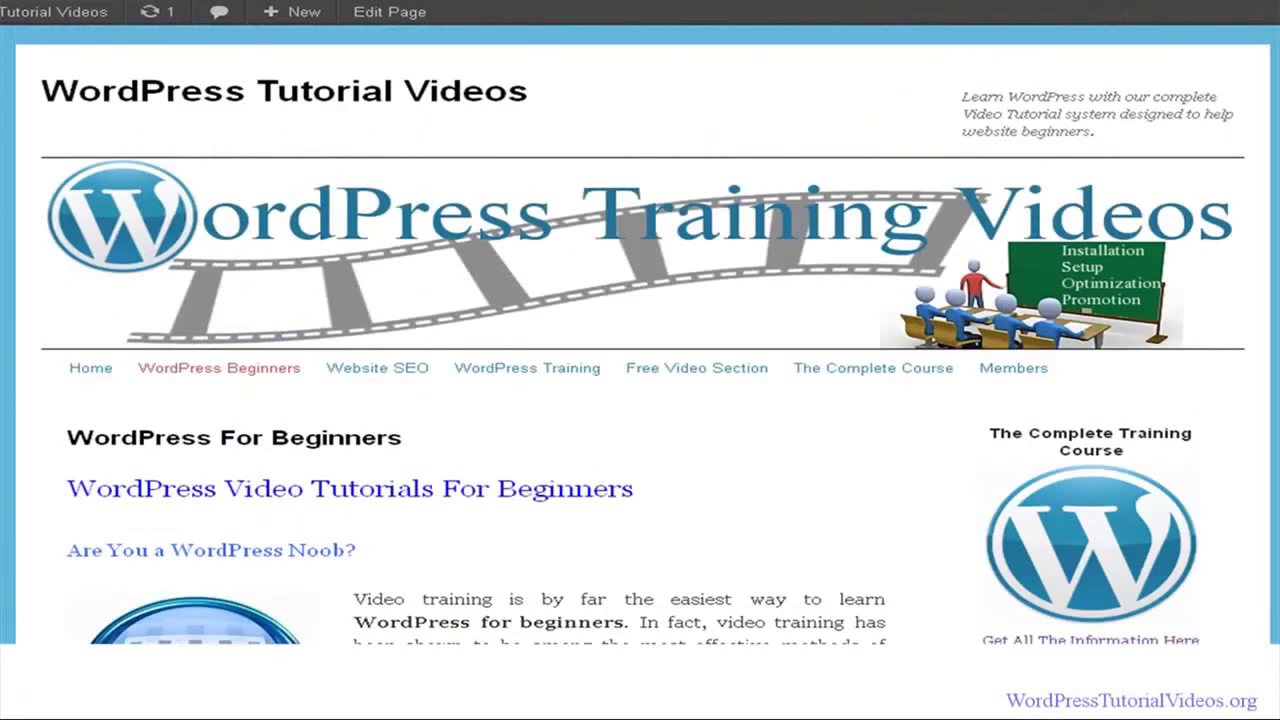
pyautogui.click(355, 370)
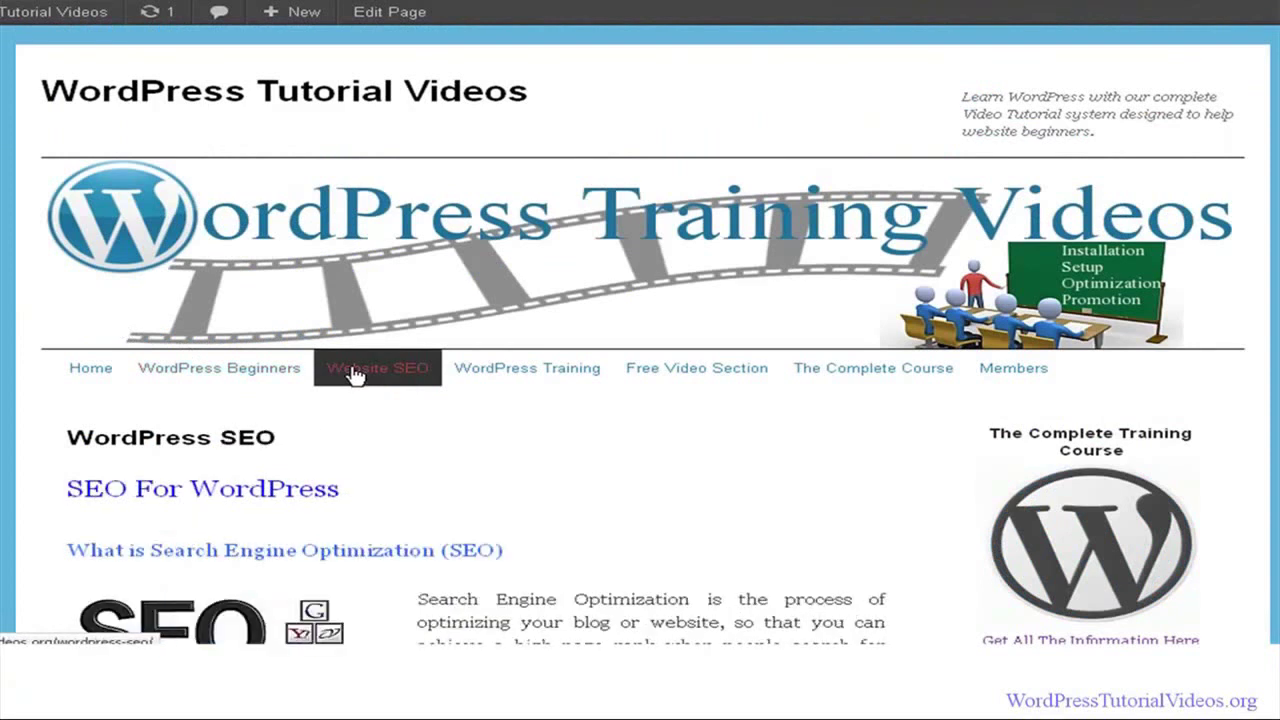
pyautogui.scroll(-2, 63, 340)
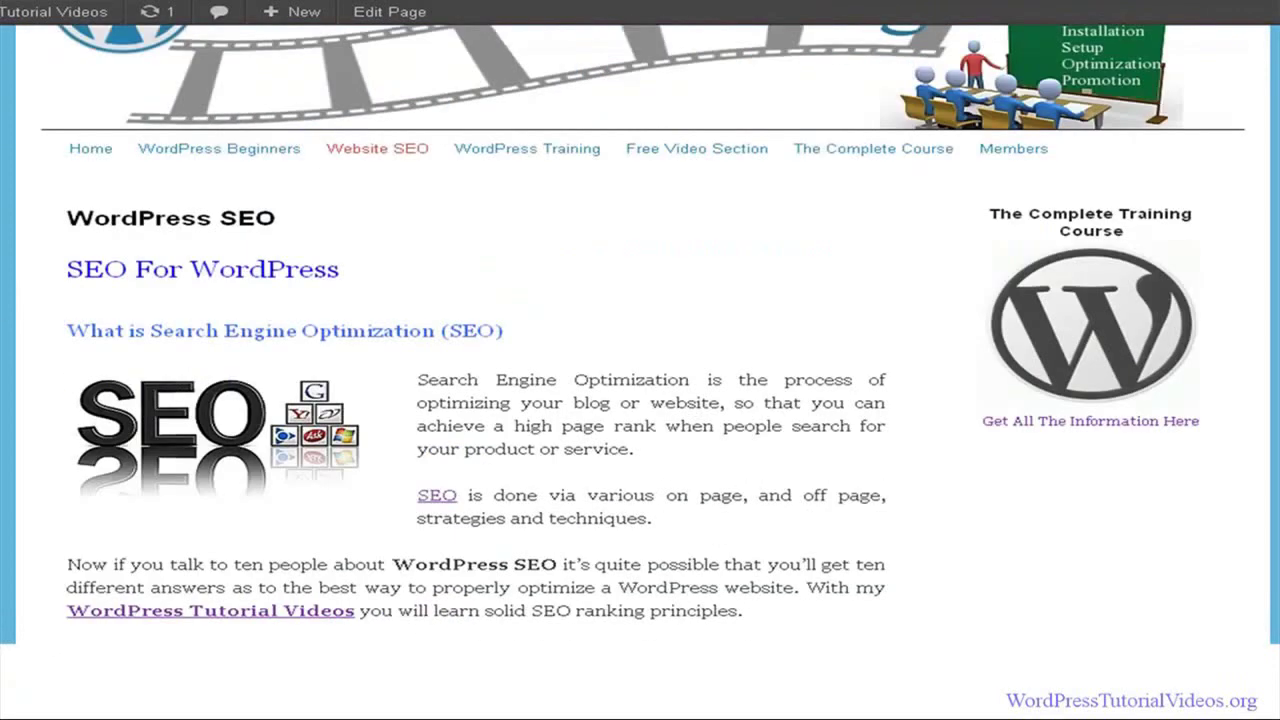
# - Review the nearly empty Free WordPress Tutorials For Beginners page, with a detour to WordPress SEO
pyautogui.click(700, 163)
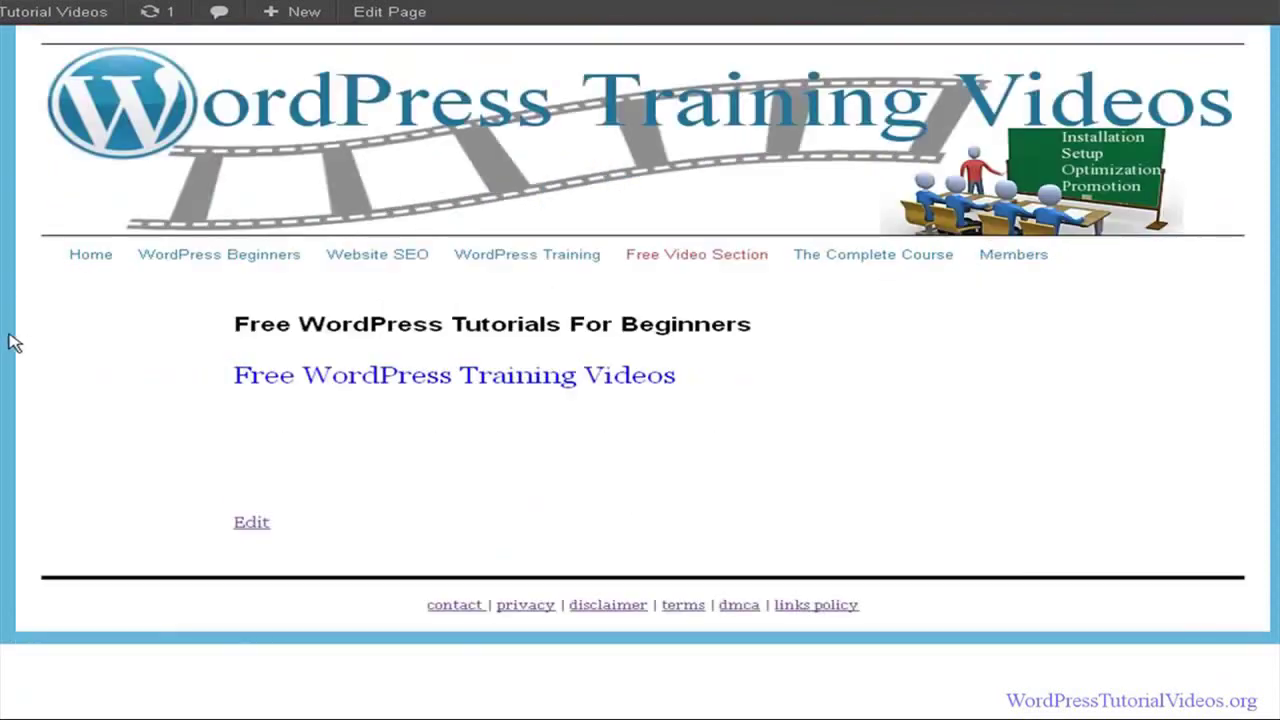
pyautogui.scroll(1, 12, 342)
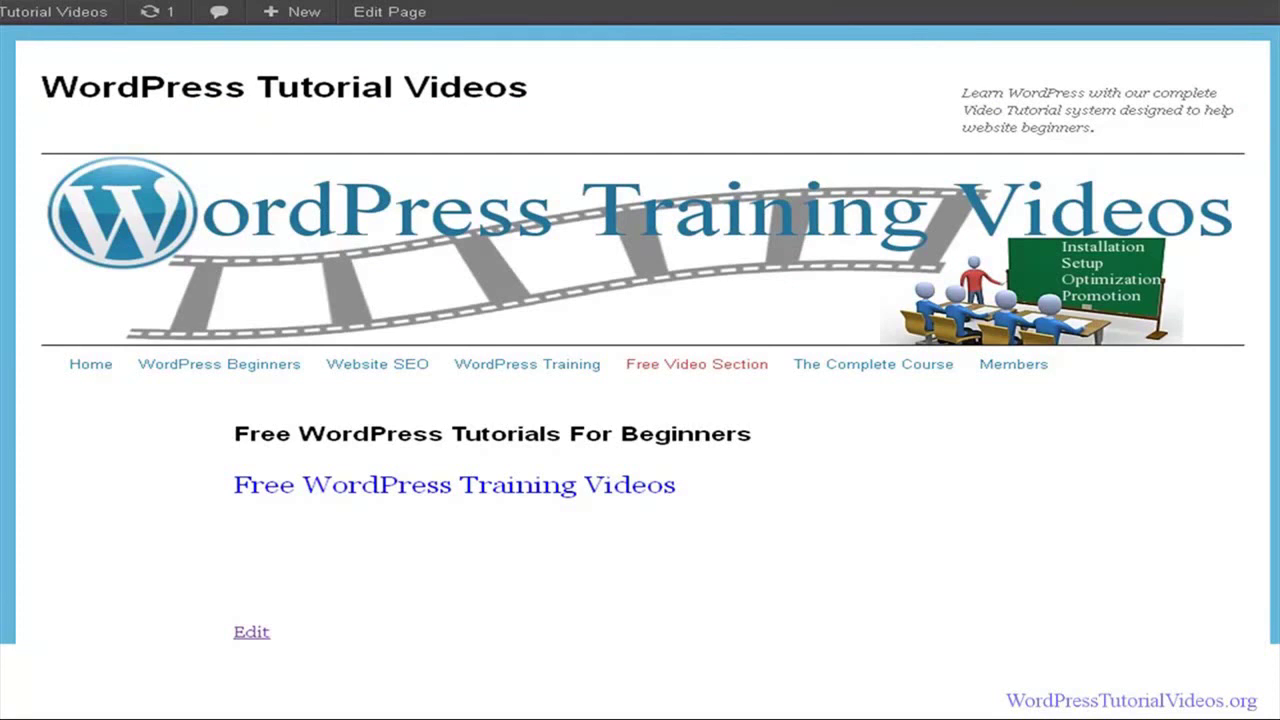
pyautogui.scroll(-2, 640, 360)
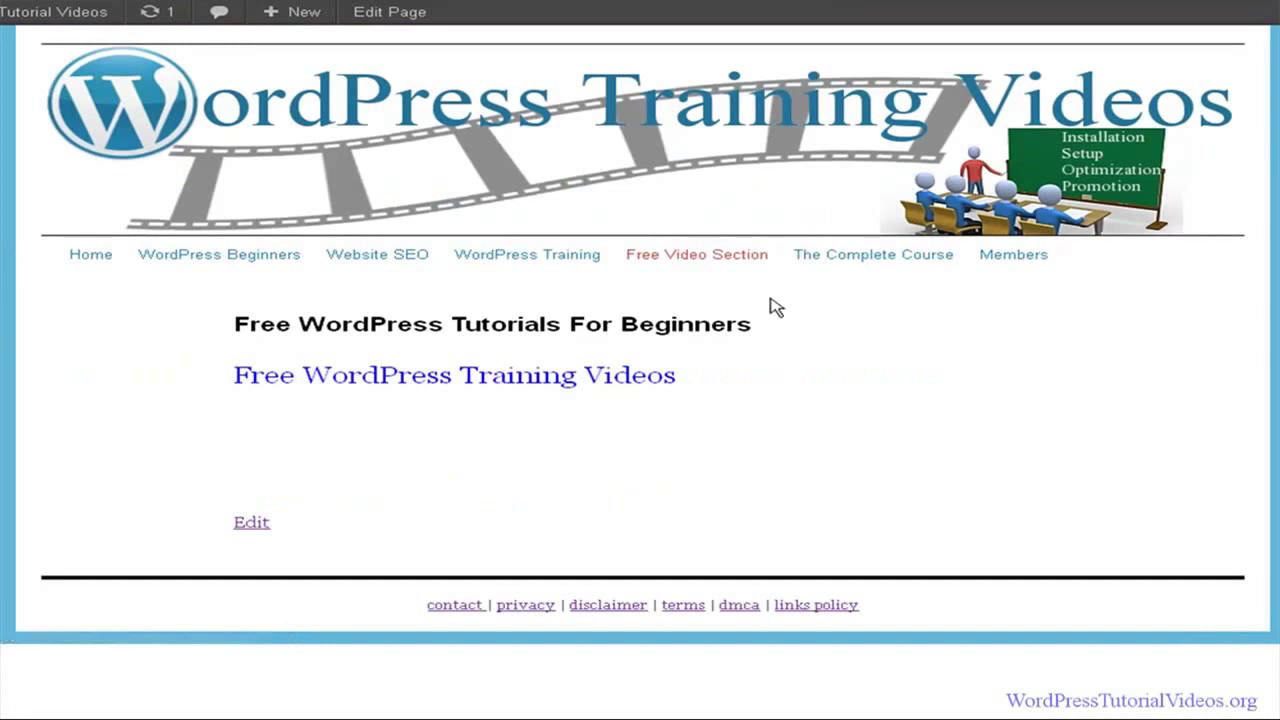
pyautogui.click(410, 262)
pyautogui.scroll(-2, 966, 331)
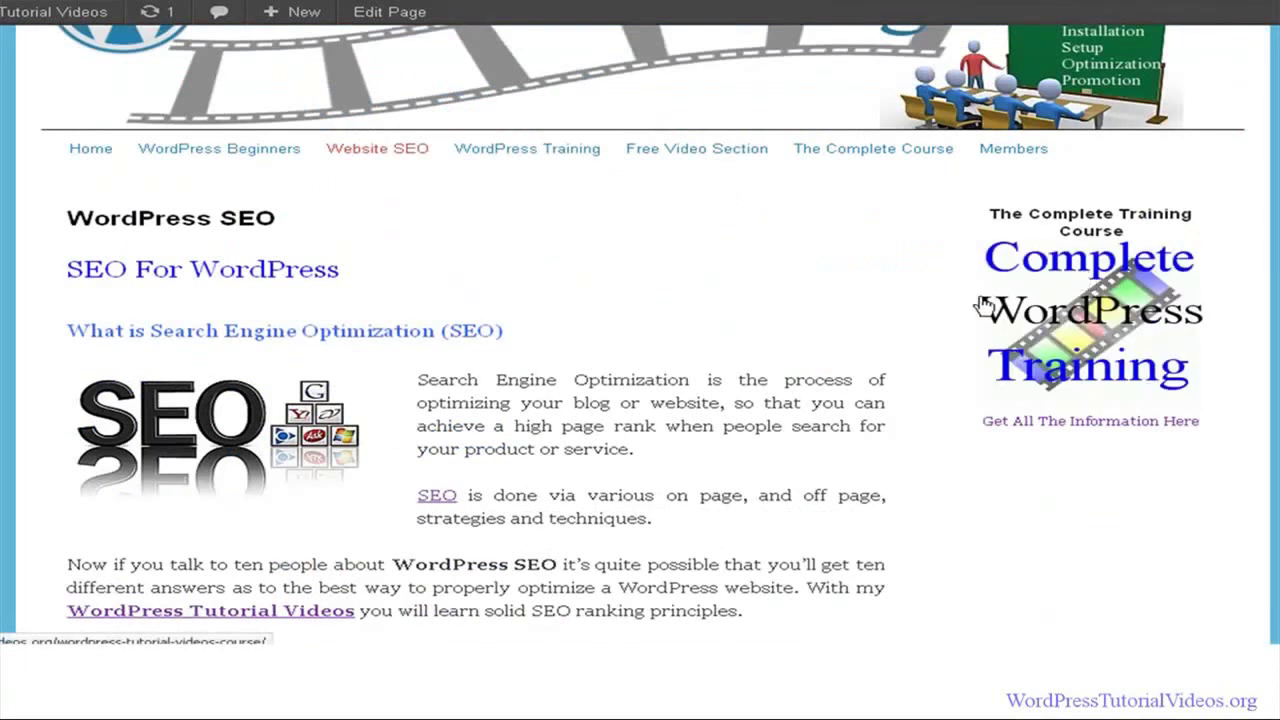
pyautogui.click(695, 152)
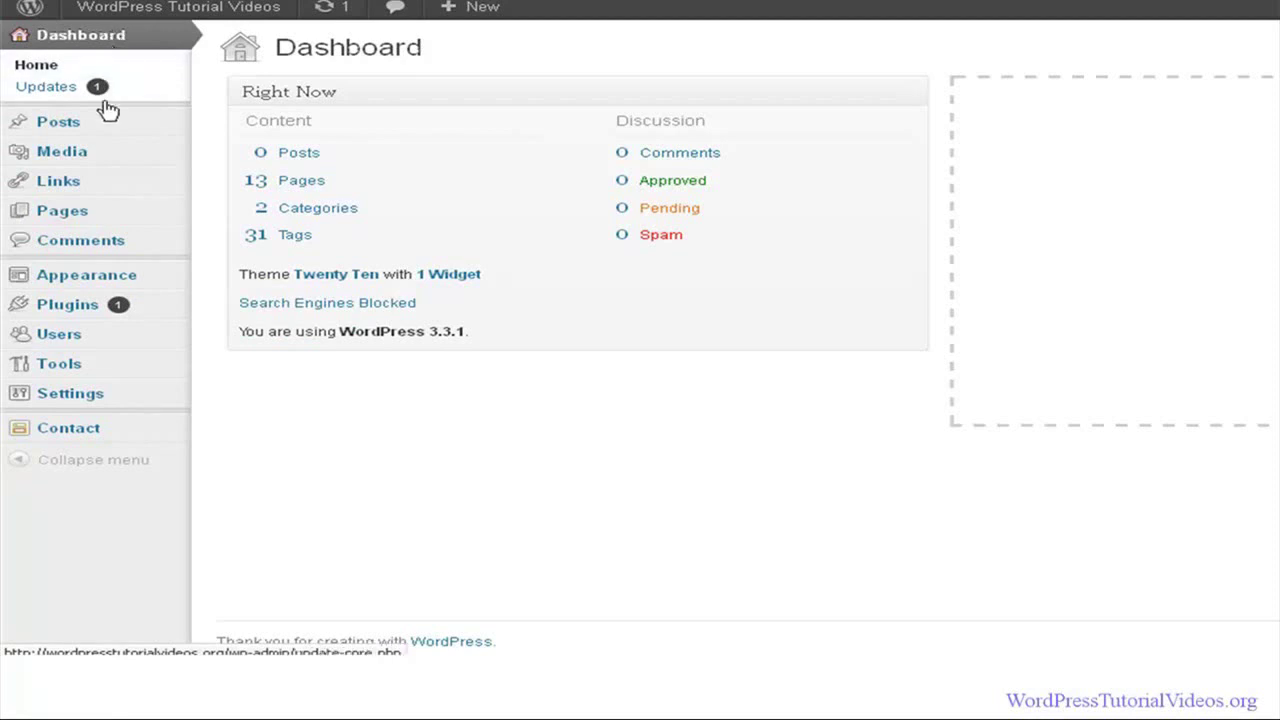
# - Open All Pages and scroll through the 13 pages, checking which lack tags
pyautogui.moveTo(60, 199)
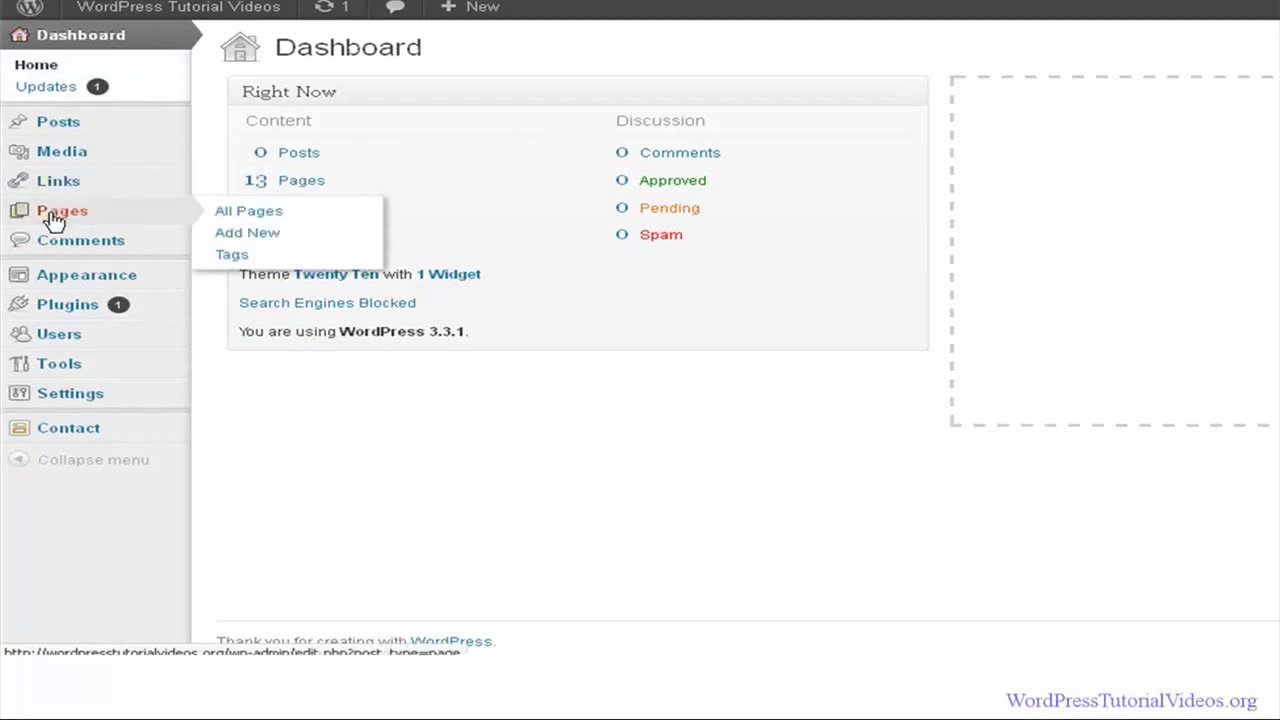
pyautogui.click(54, 216)
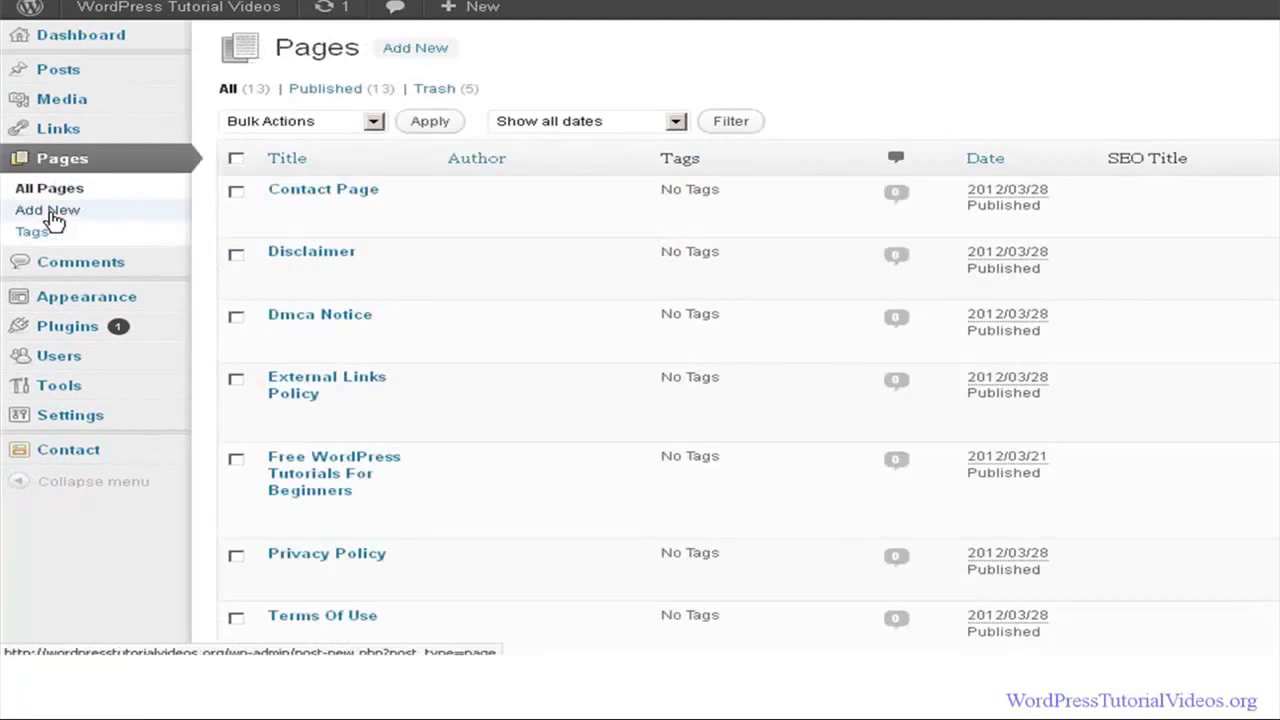
pyautogui.scroll(-2, 40, 222)
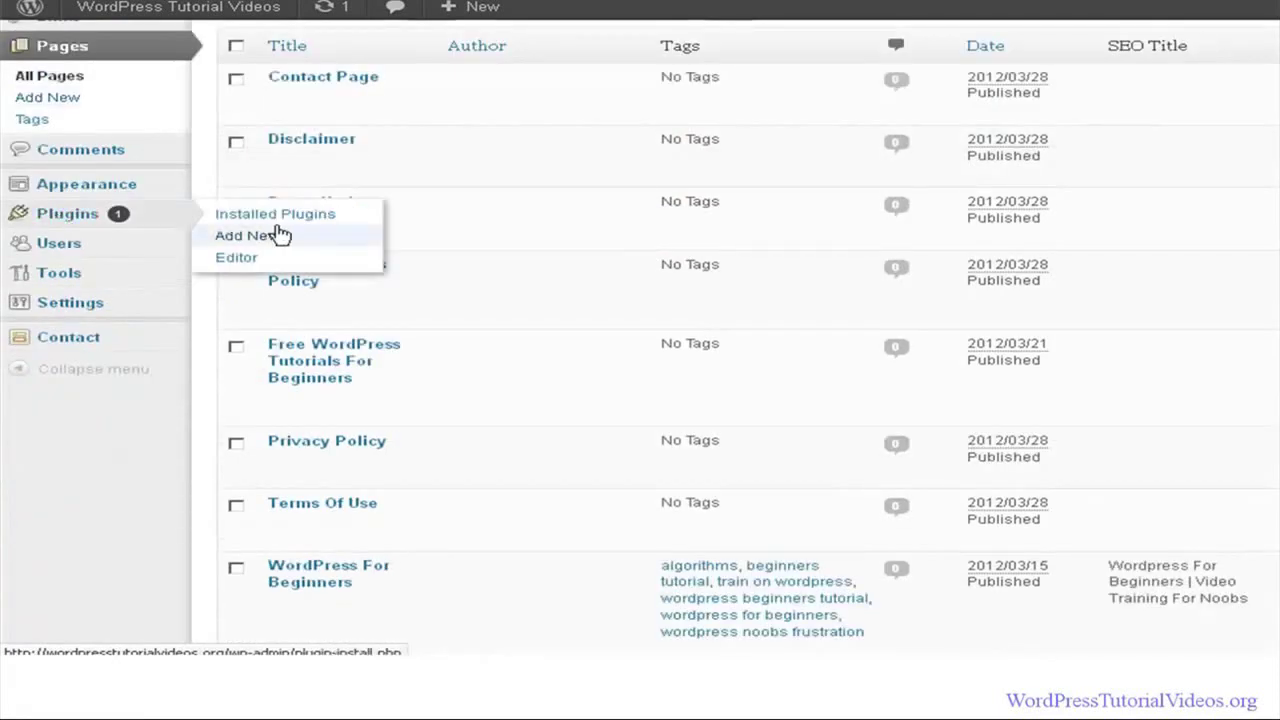
pyautogui.scroll(-2, 400, 215)
pyautogui.scroll(2, 512, 187)
pyautogui.scroll(-8, 548, 174)
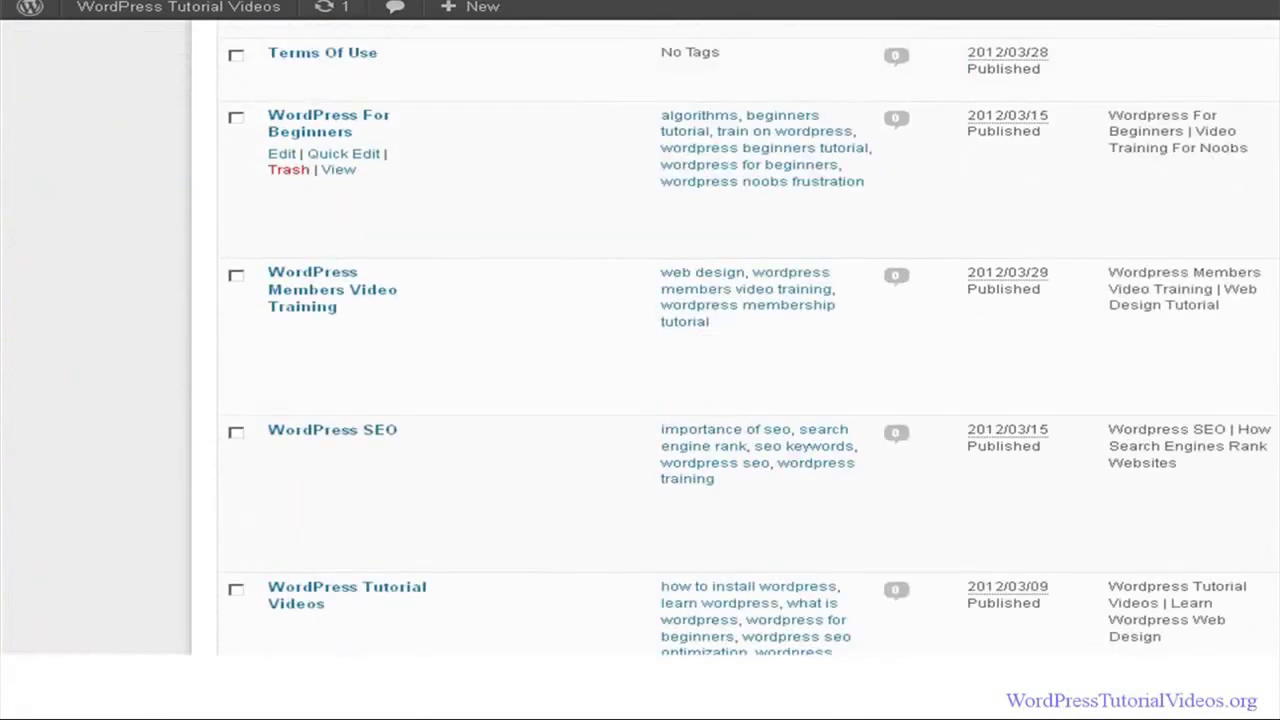
pyautogui.scroll(-1, 1230, 300)
pyautogui.scroll(7, 1230, 300)
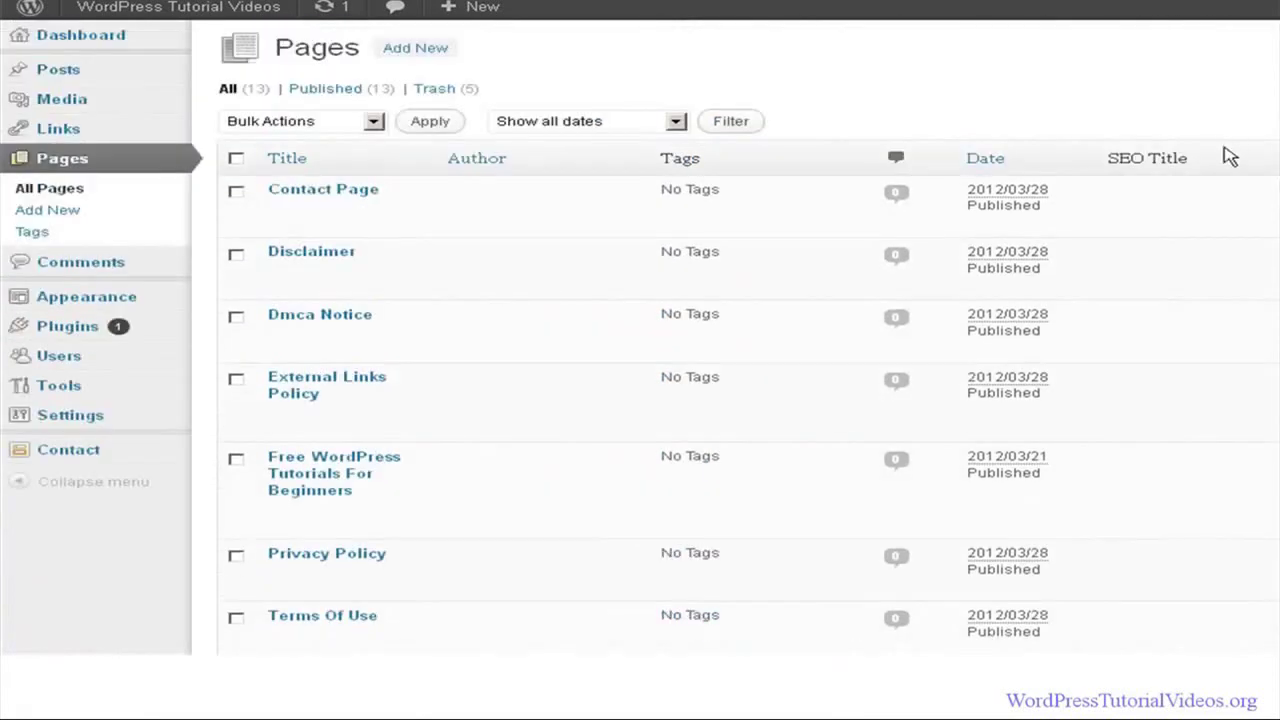
pyautogui.scroll(-10, 531, 320)
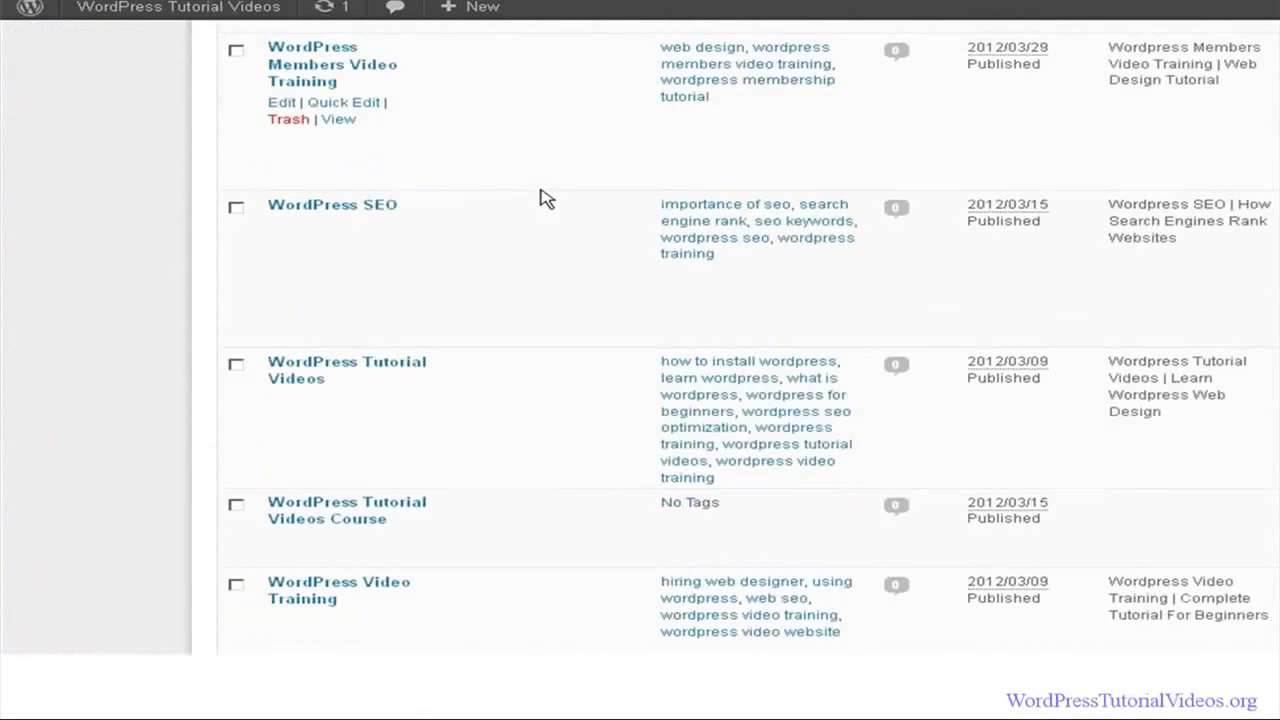
pyautogui.scroll(-3, 543, 210)
pyautogui.scroll(2, 548, 285)
pyautogui.scroll(7, 548, 285)
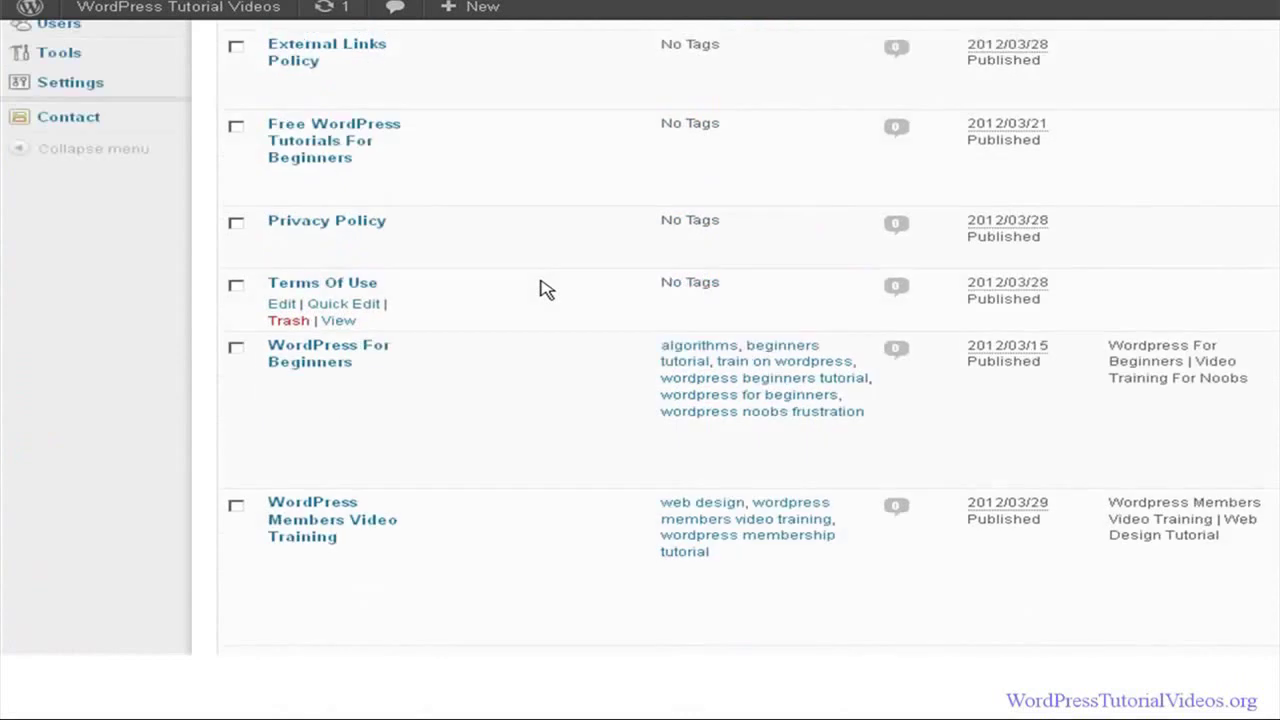
pyautogui.scroll(1, 540, 284)
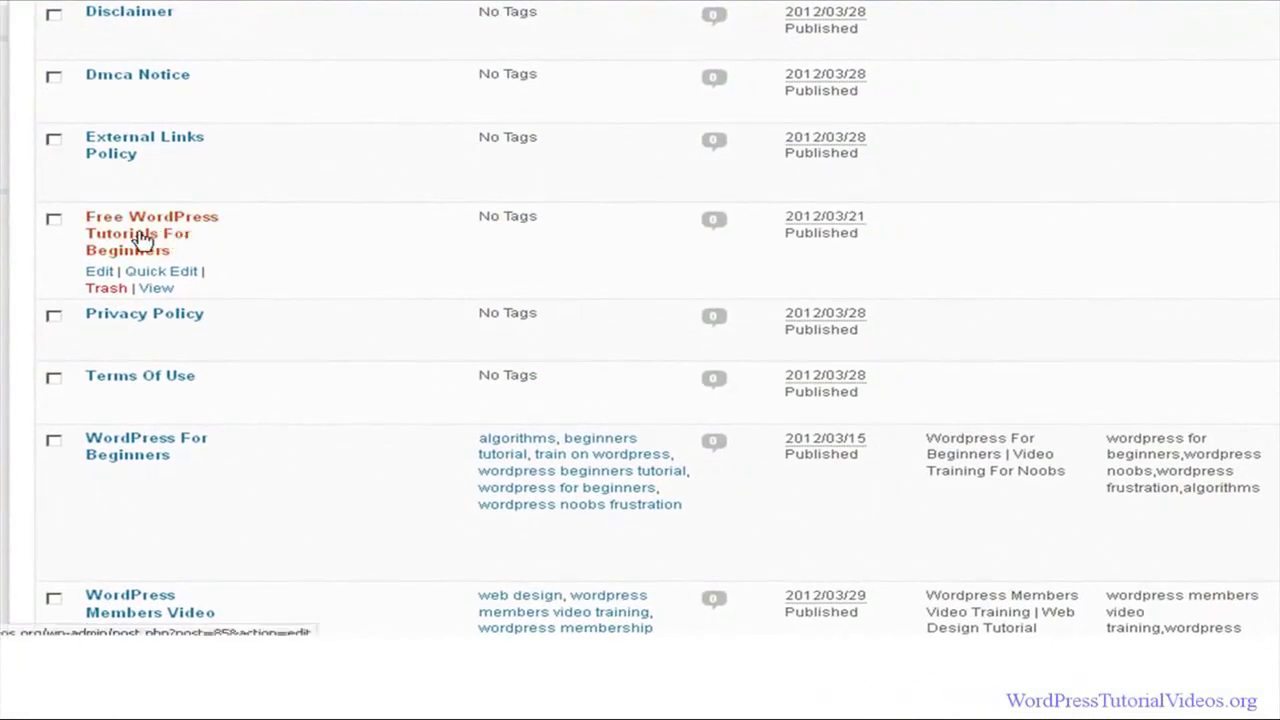
# - Edit Free Wordpress Tutorials For Beginners, with Tags and Discussion panels shown via Screen Options
pyautogui.click(128, 238)
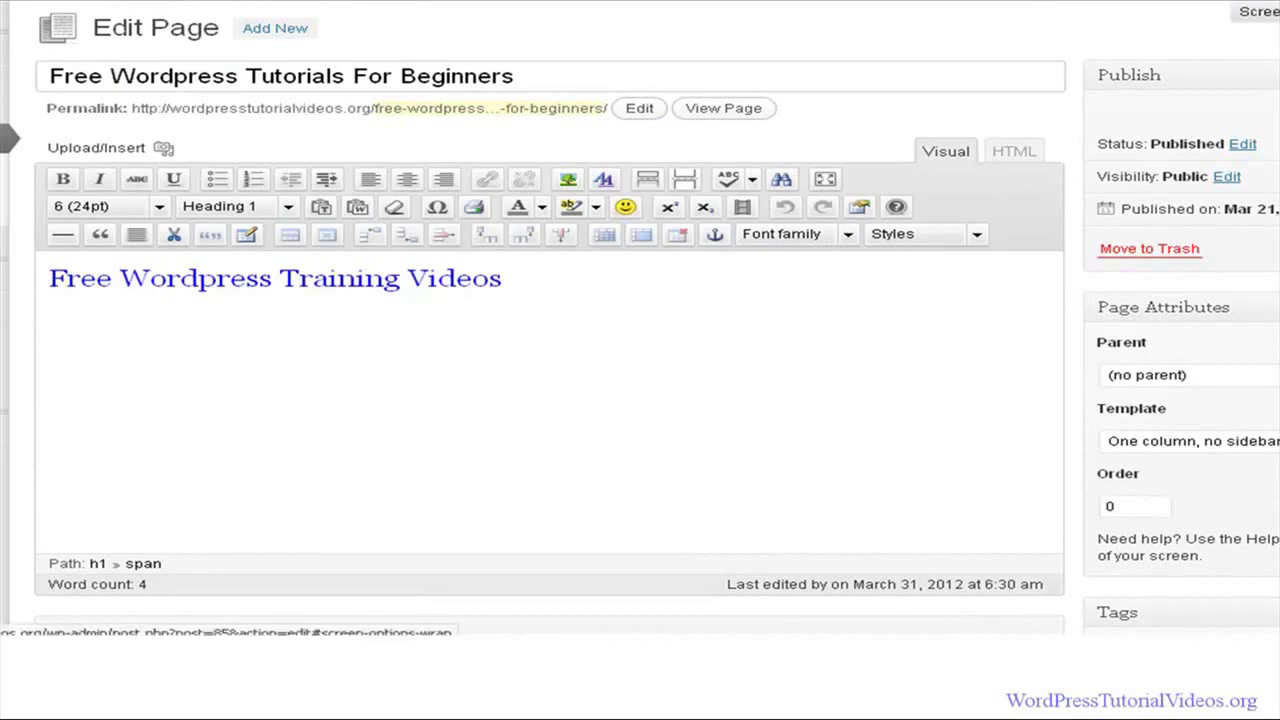
pyautogui.click(1258, 11)
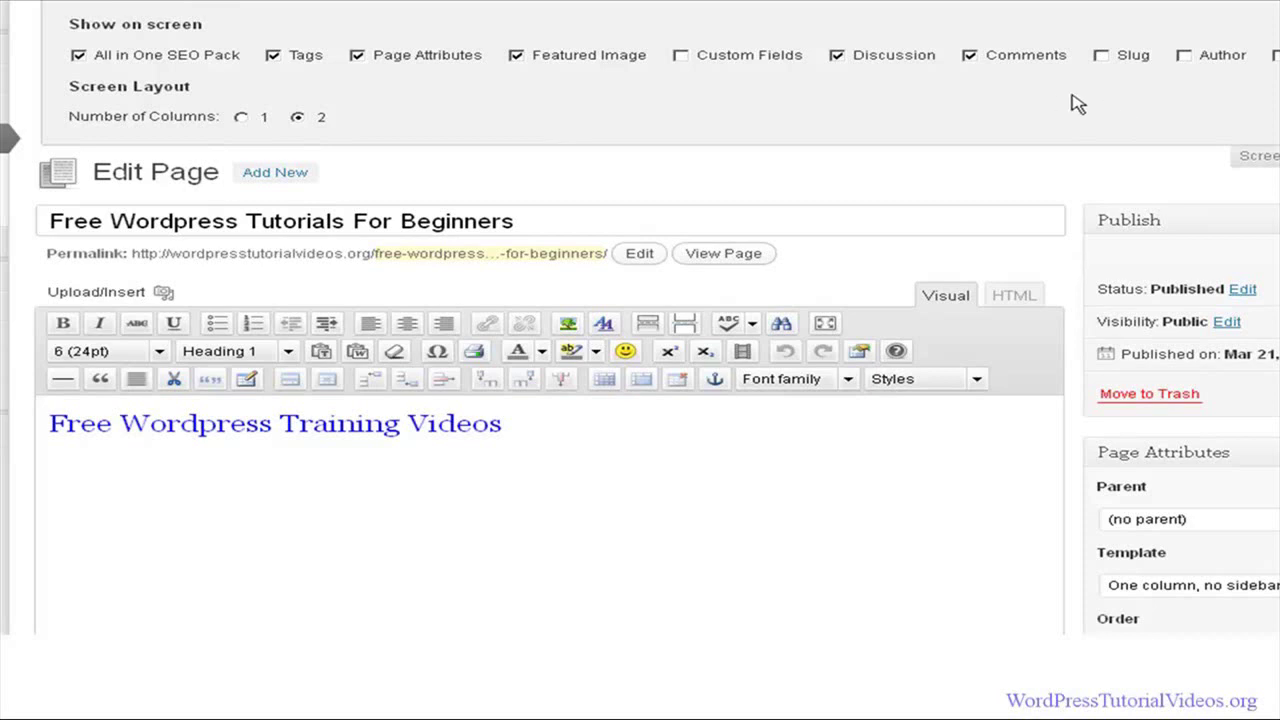
pyautogui.click(1259, 156)
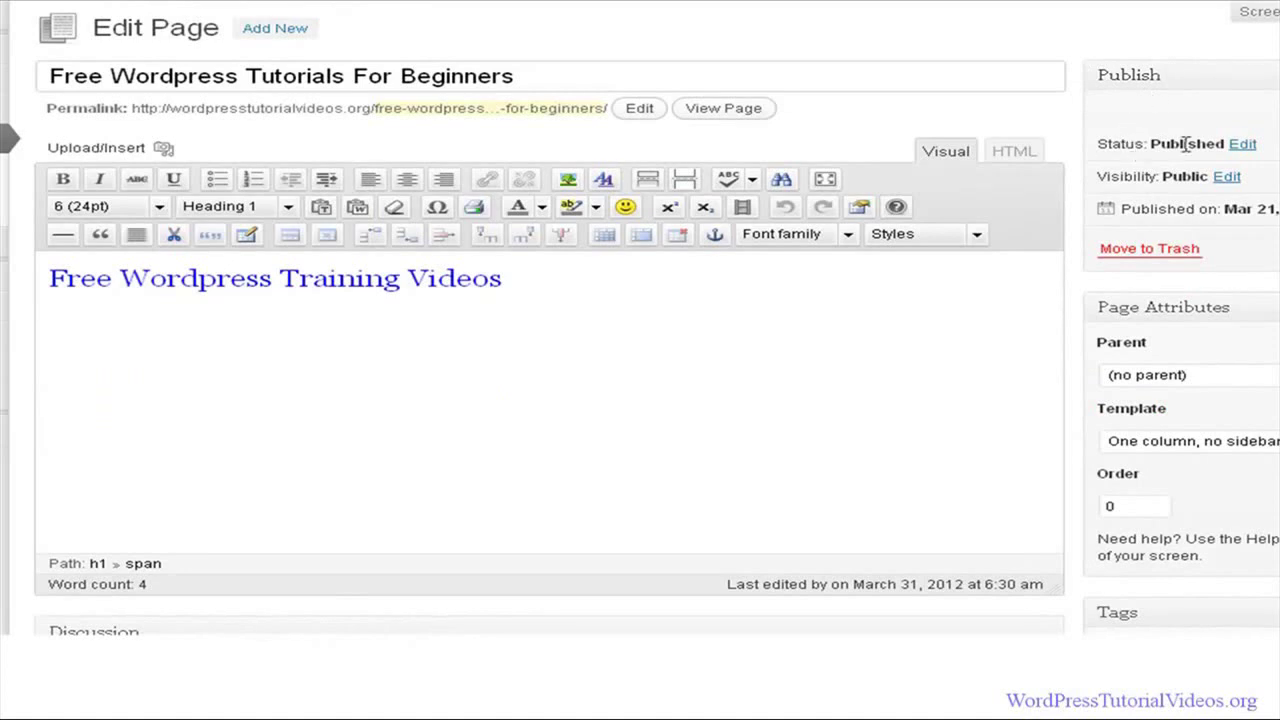
pyautogui.click(1245, 146)
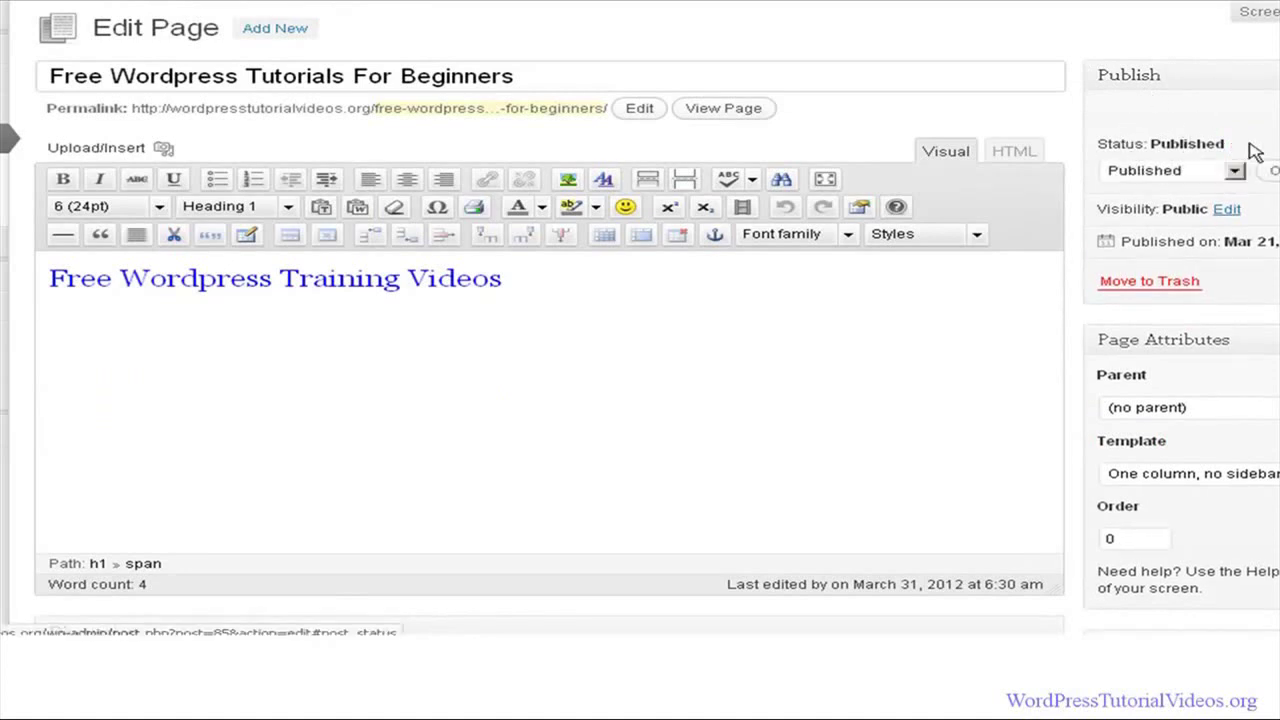
pyautogui.click(1238, 174)
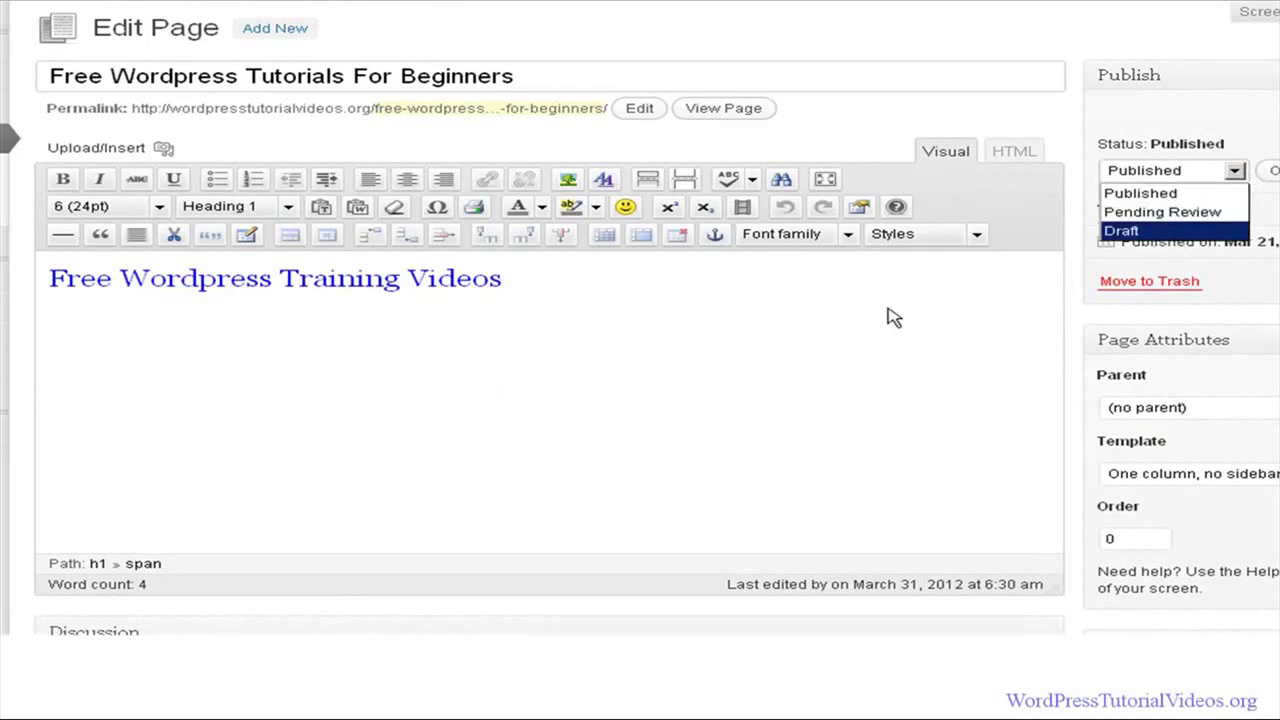
pyautogui.click(853, 317)
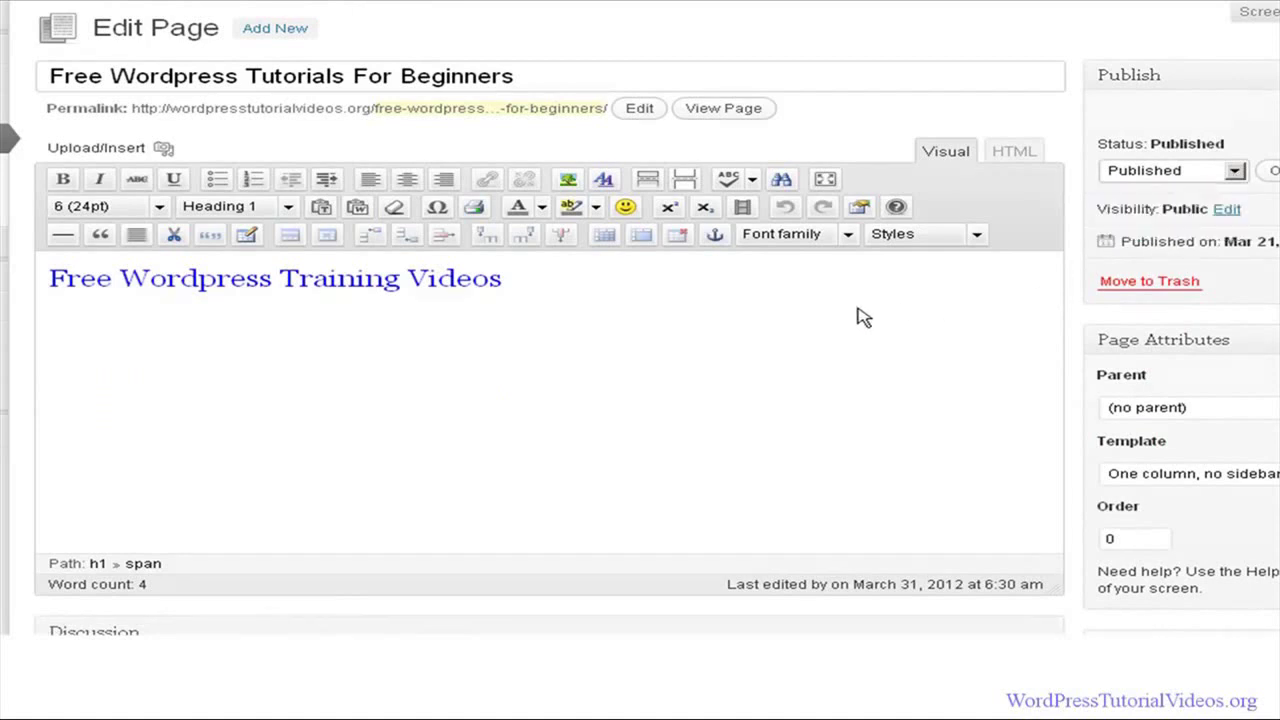
pyautogui.click(1232, 211)
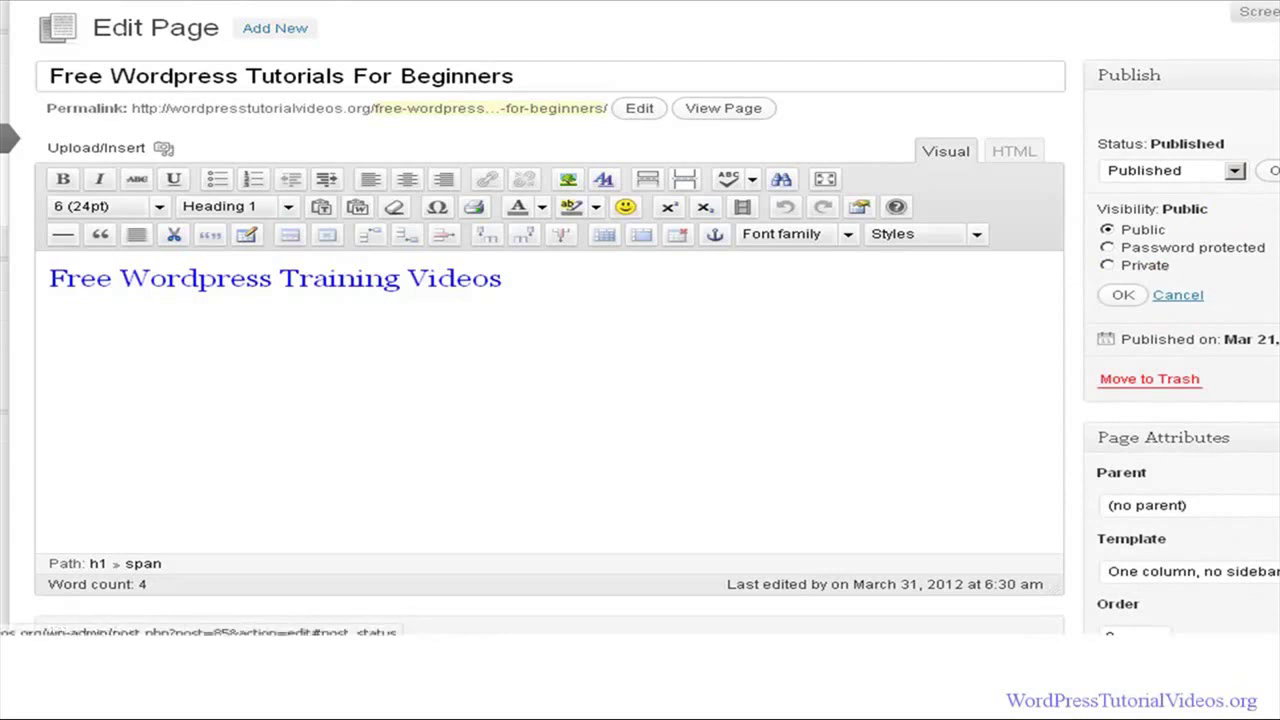
pyautogui.click(1274, 170)
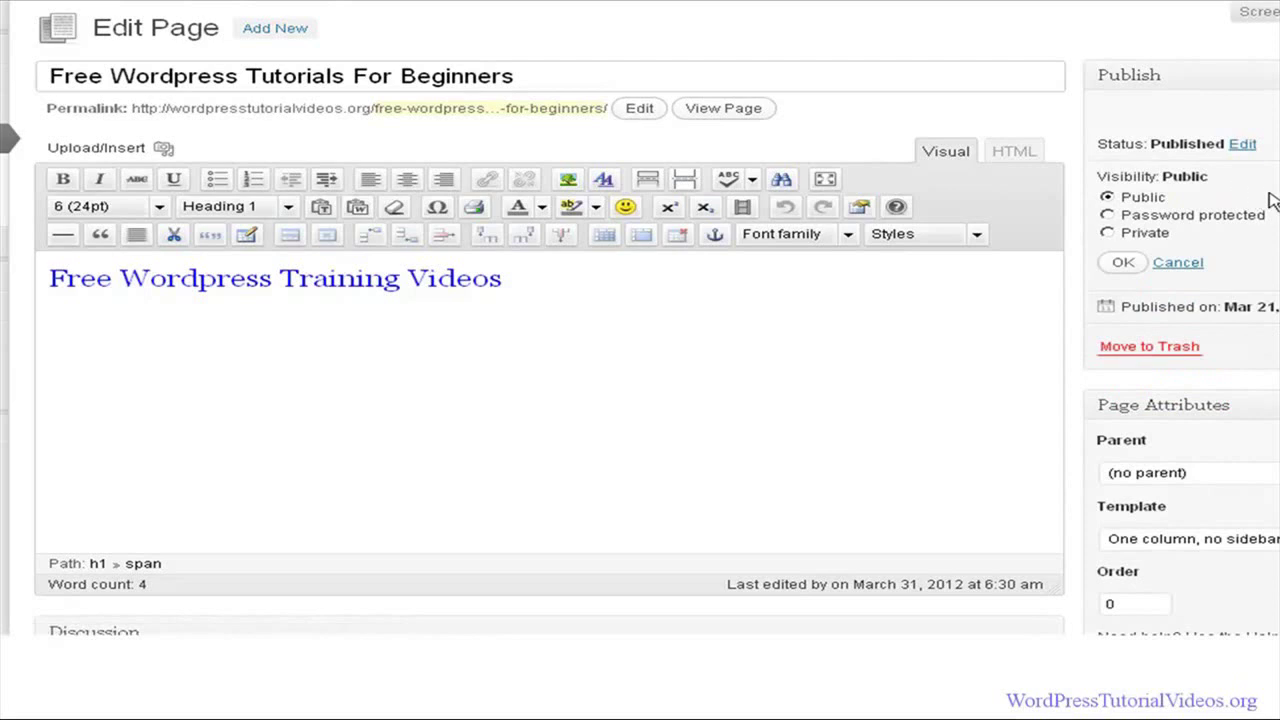
pyautogui.scroll(-3, 1262, 195)
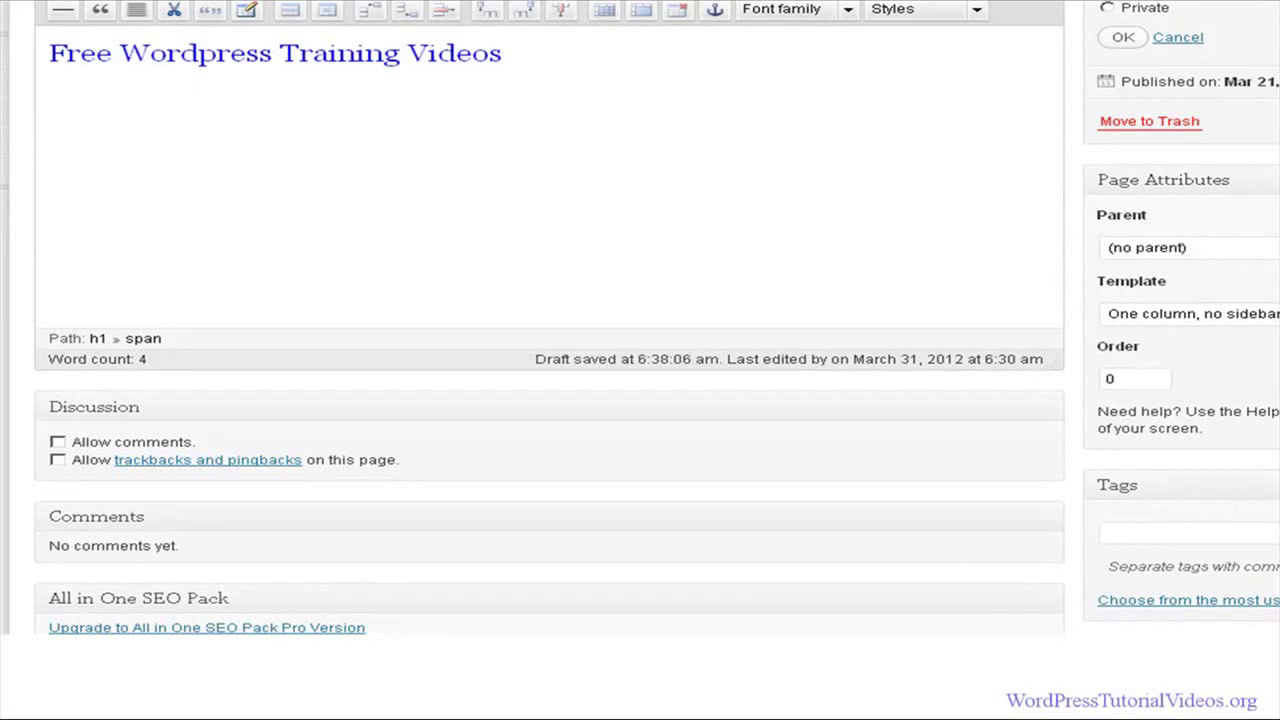
pyautogui.click(1190, 247)
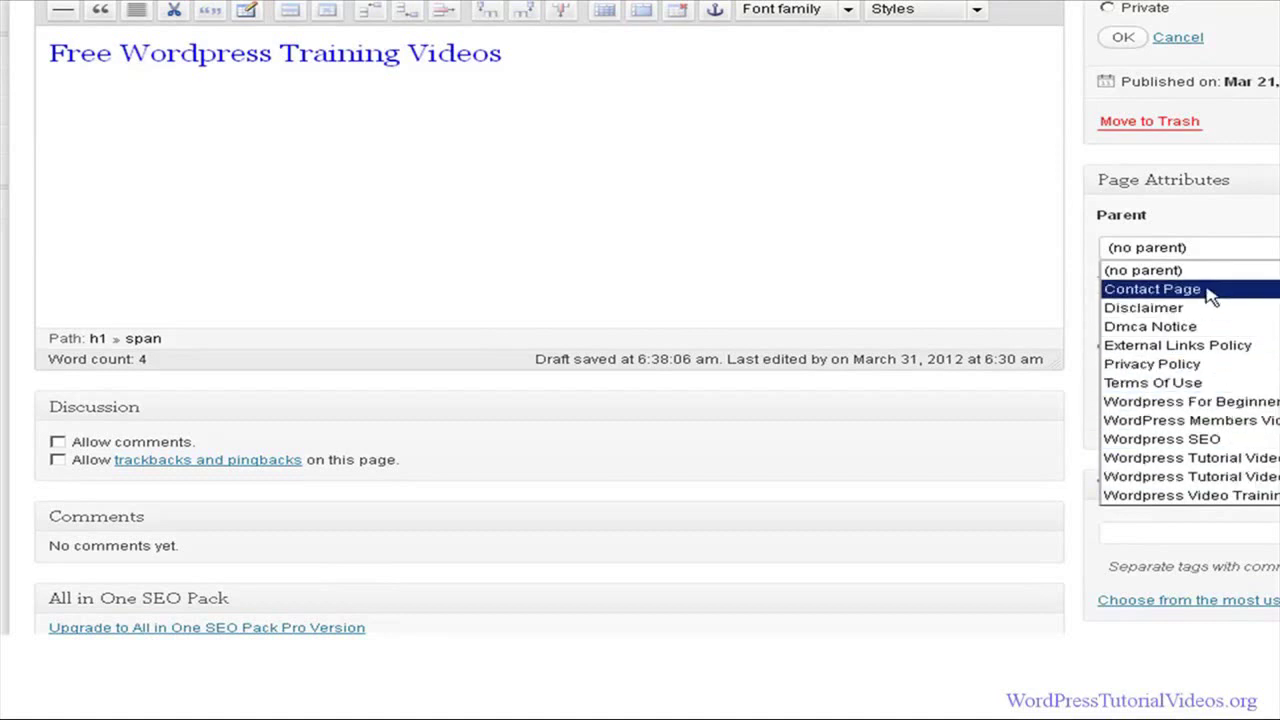
pyautogui.click(1217, 215)
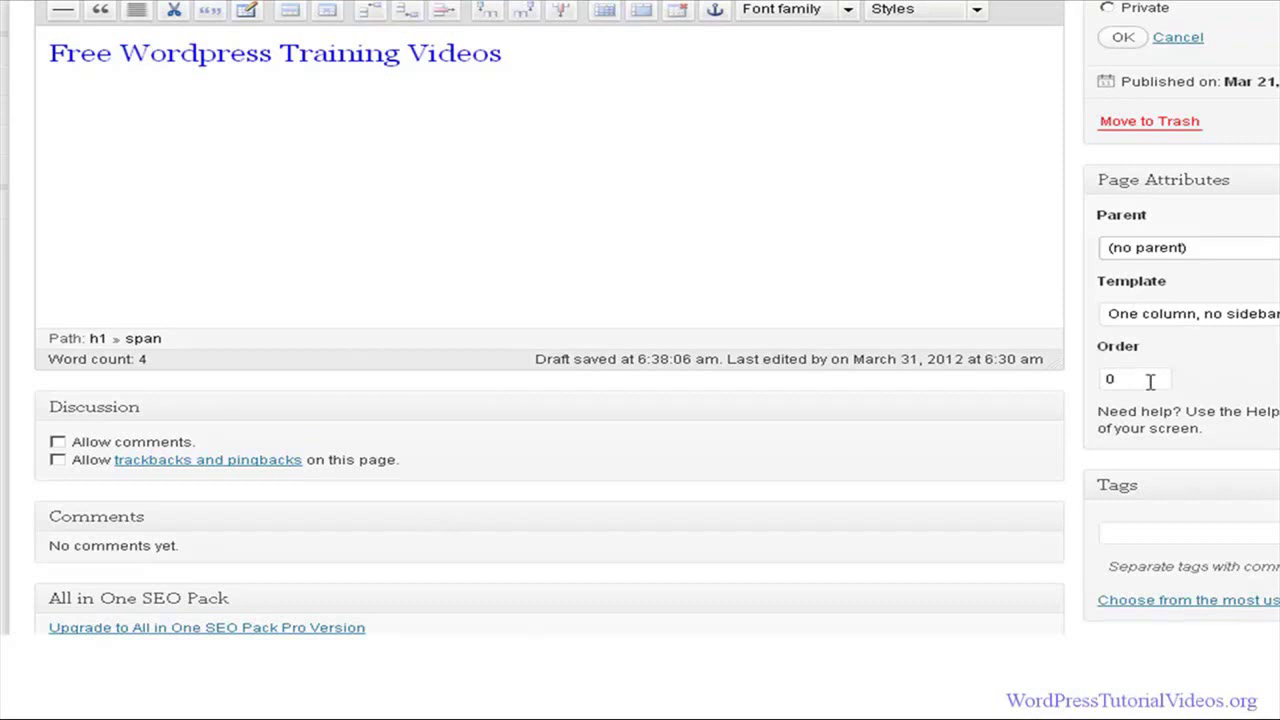
pyautogui.scroll(-4, 1200, 354)
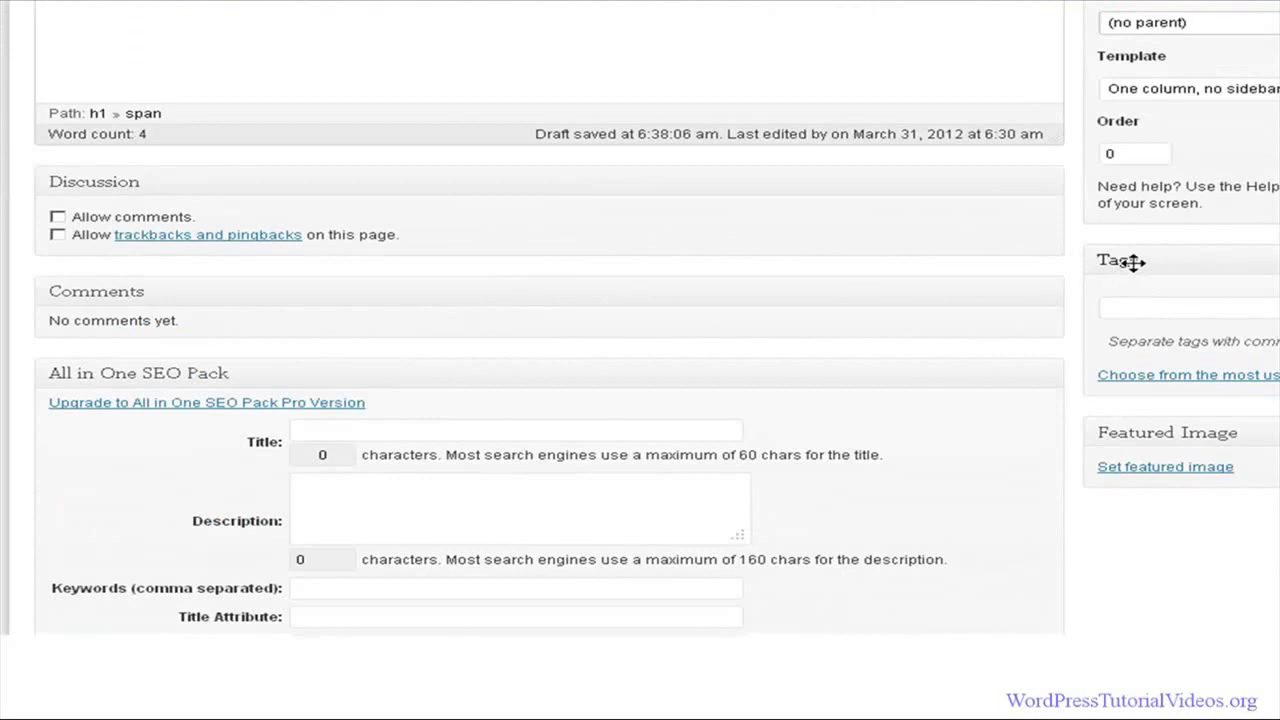
pyautogui.click(1133, 308)
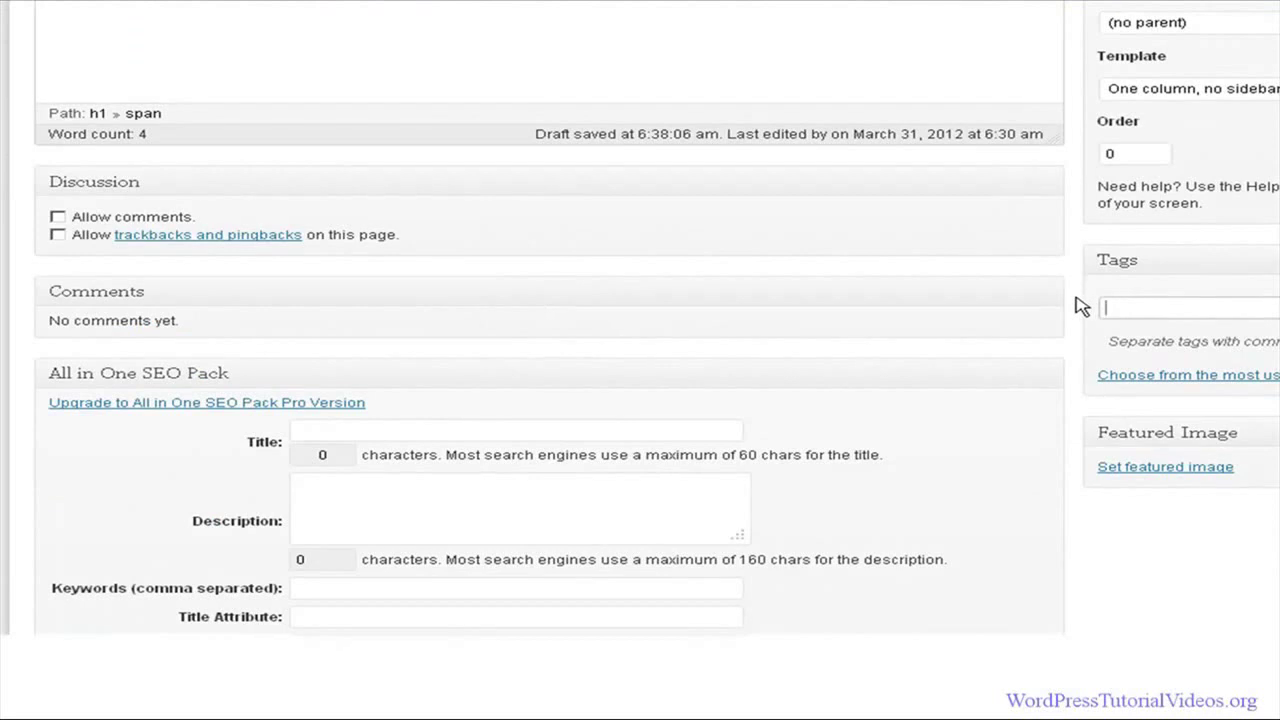
pyautogui.scroll(5, 1080, 305)
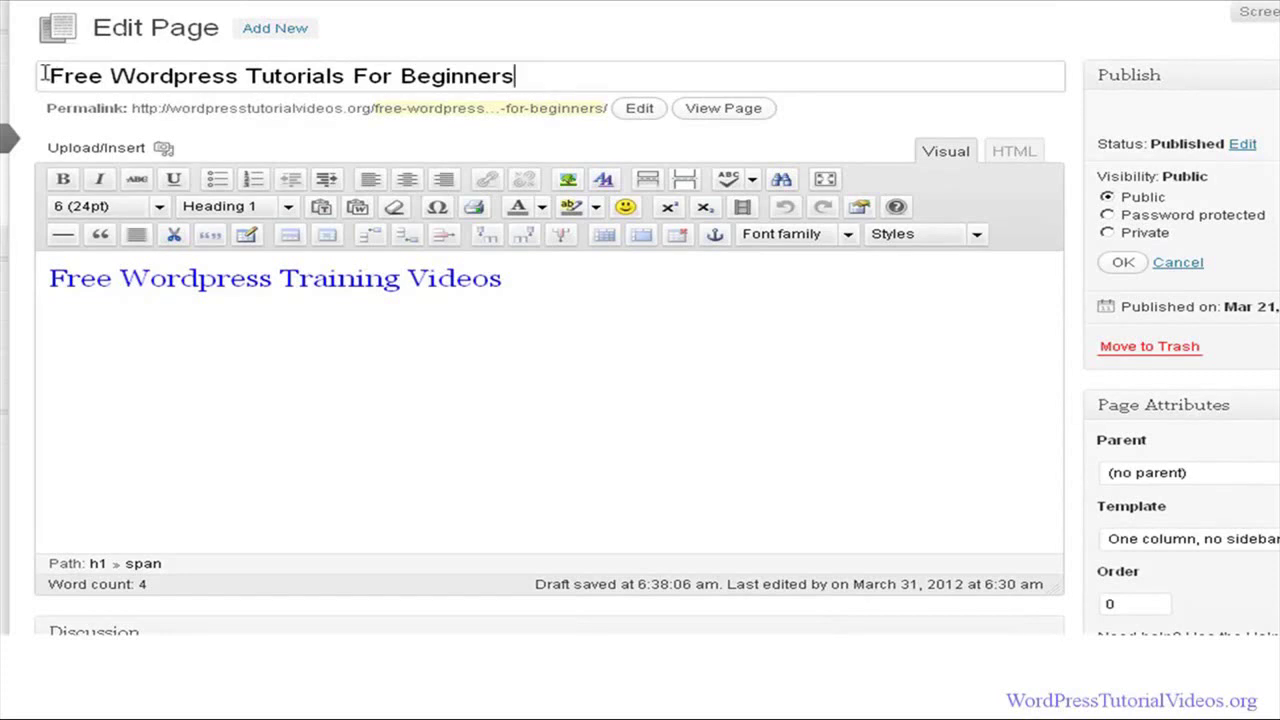
pyautogui.moveTo(56, 74); pyautogui.dragTo(517, 74)
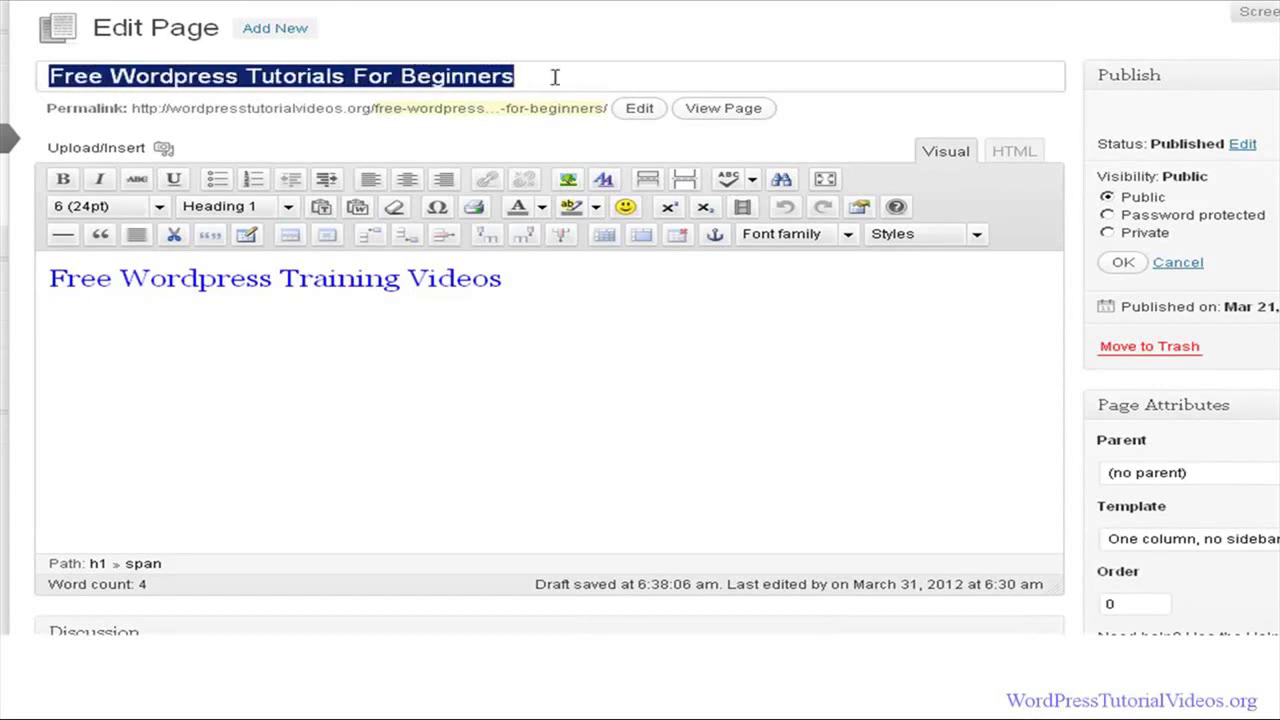
pyautogui.click(555, 77)
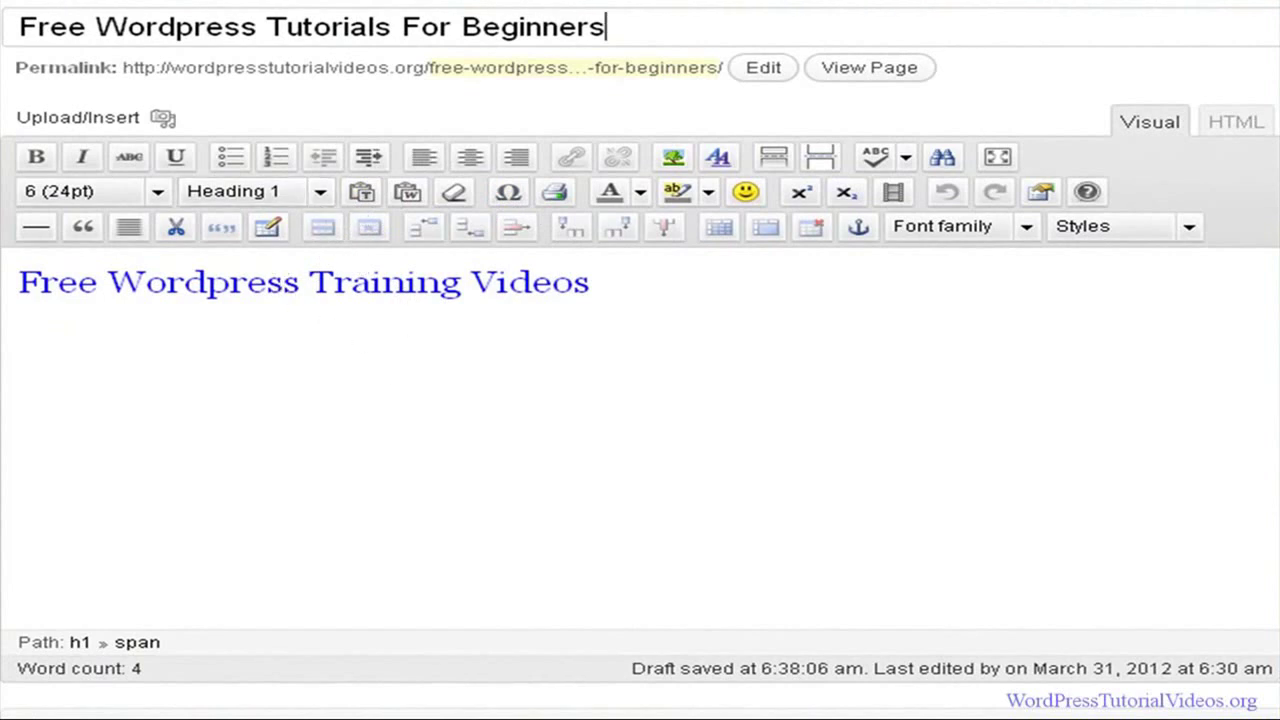
pyautogui.scroll(-3, 640, 360)
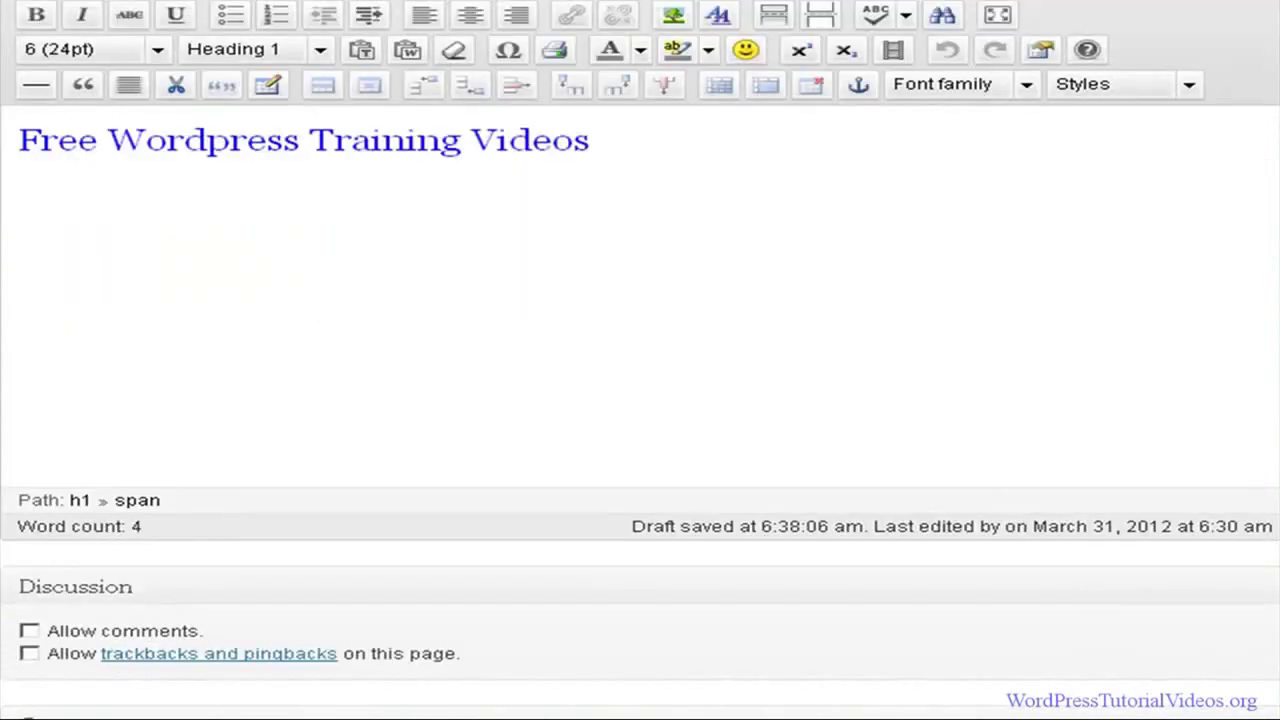
pyautogui.moveTo(601, 147); pyautogui.dragTo(30, 132)
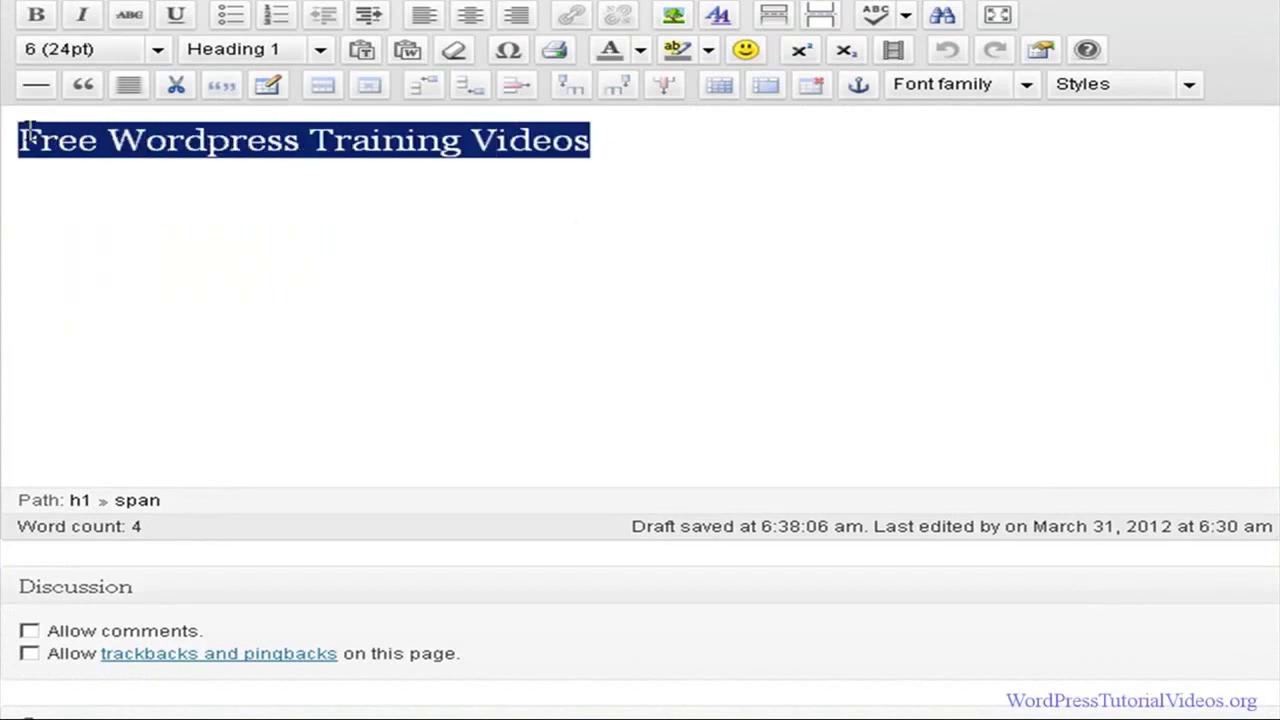
pyautogui.click(320, 50)
pyautogui.moveTo(371, 163)
pyautogui.mouseDown()
pyautogui.moveTo(371, 214)
pyautogui.moveTo(371, 149)
pyautogui.mouseUp()
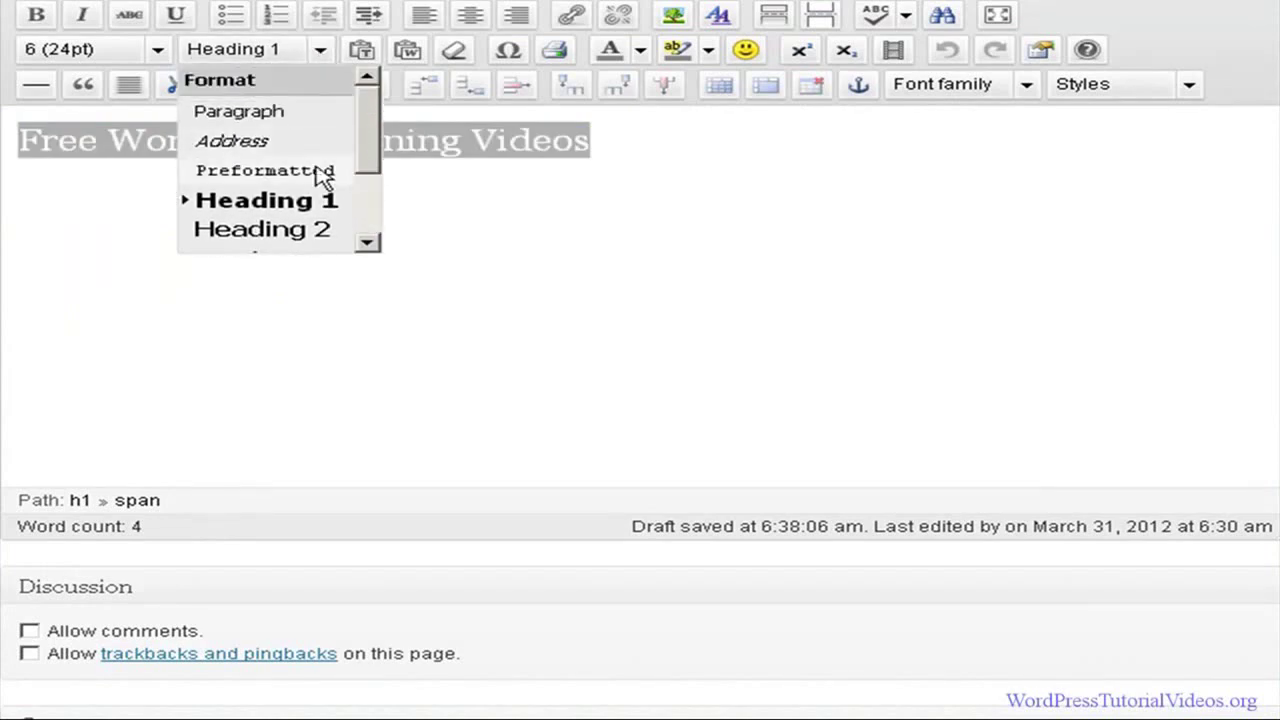
pyautogui.click(54, 209)
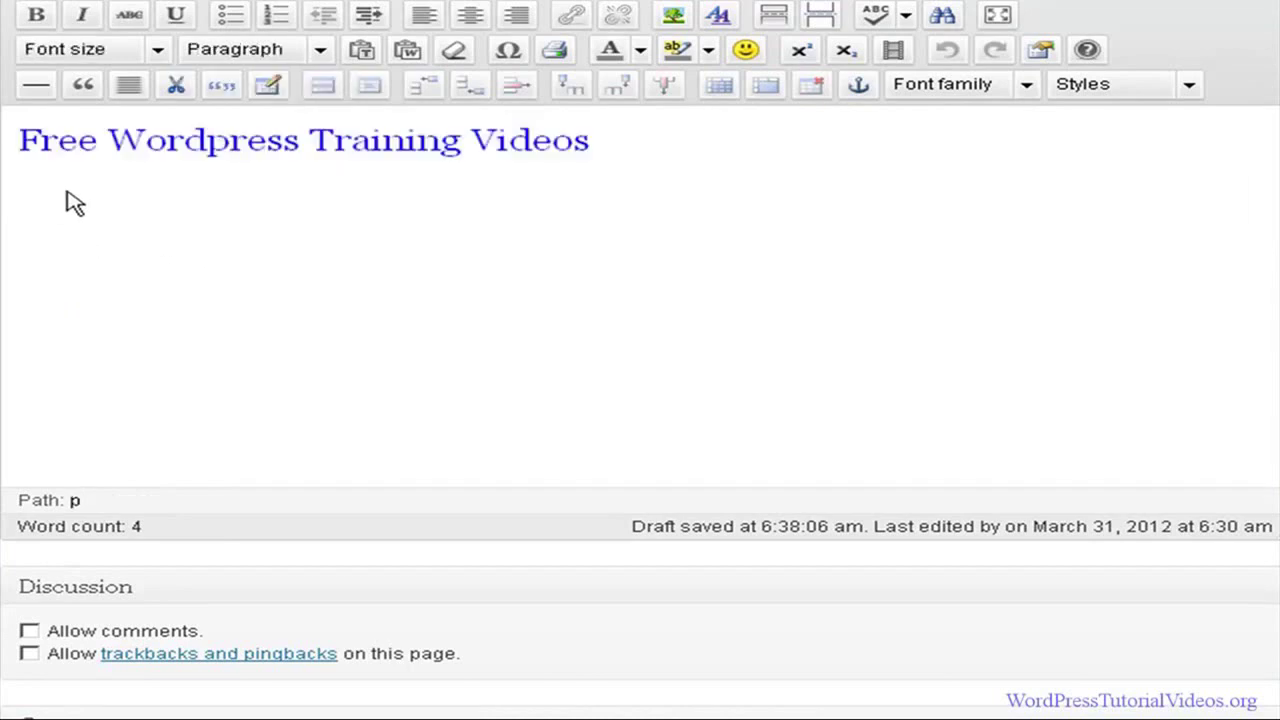
# - Scroll down to the empty All in One SEO Pack fields and back up
pyautogui.scroll(-4, 640, 360)
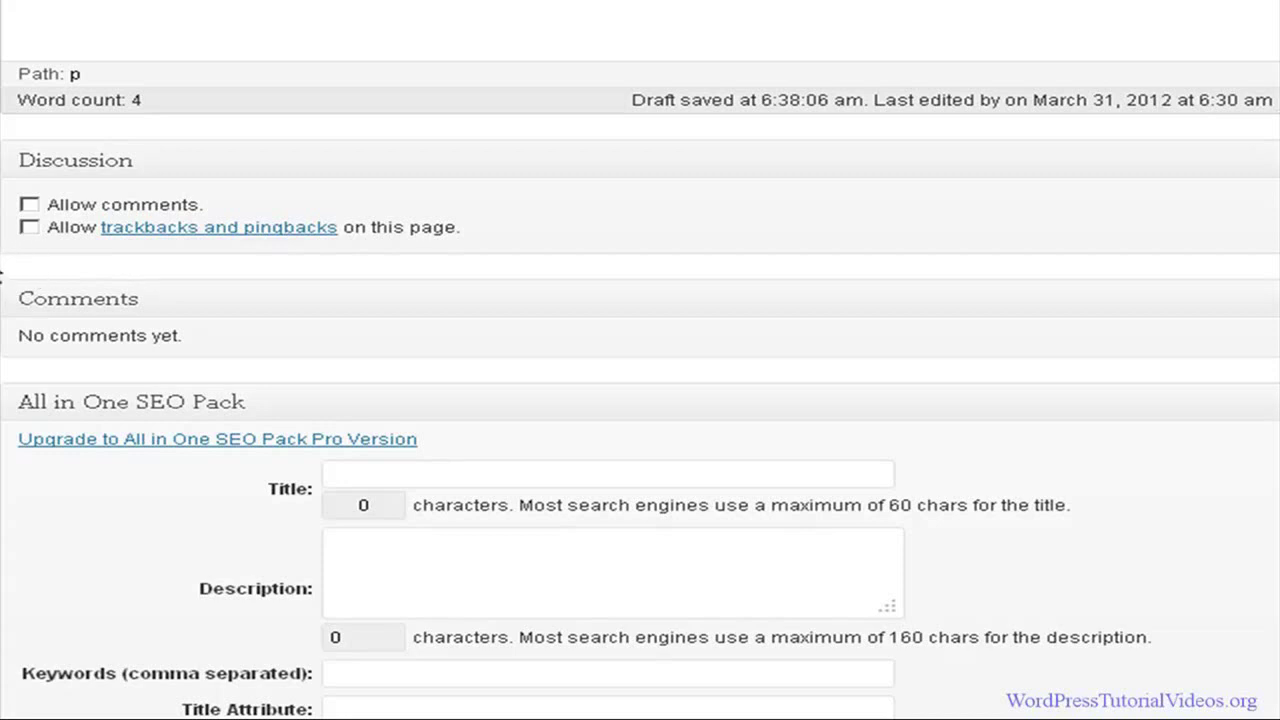
pyautogui.scroll(-2, 640, 360)
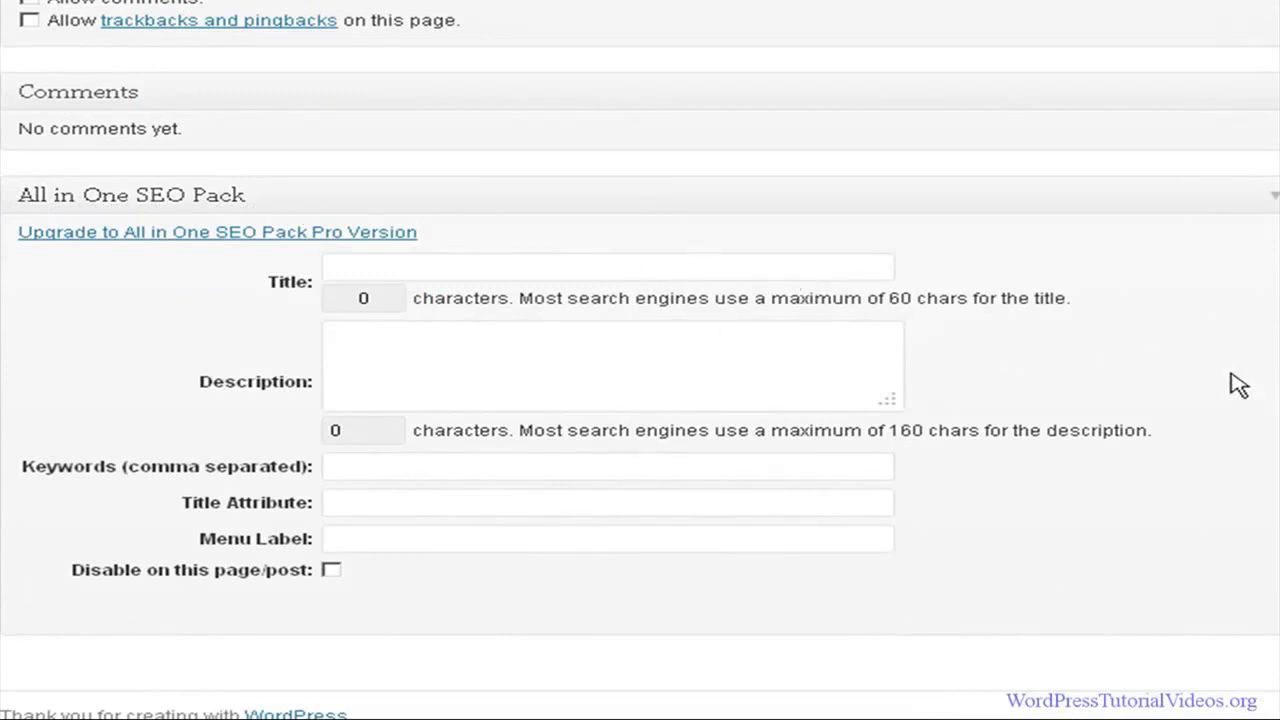
pyautogui.scroll(8, 1270, 400)
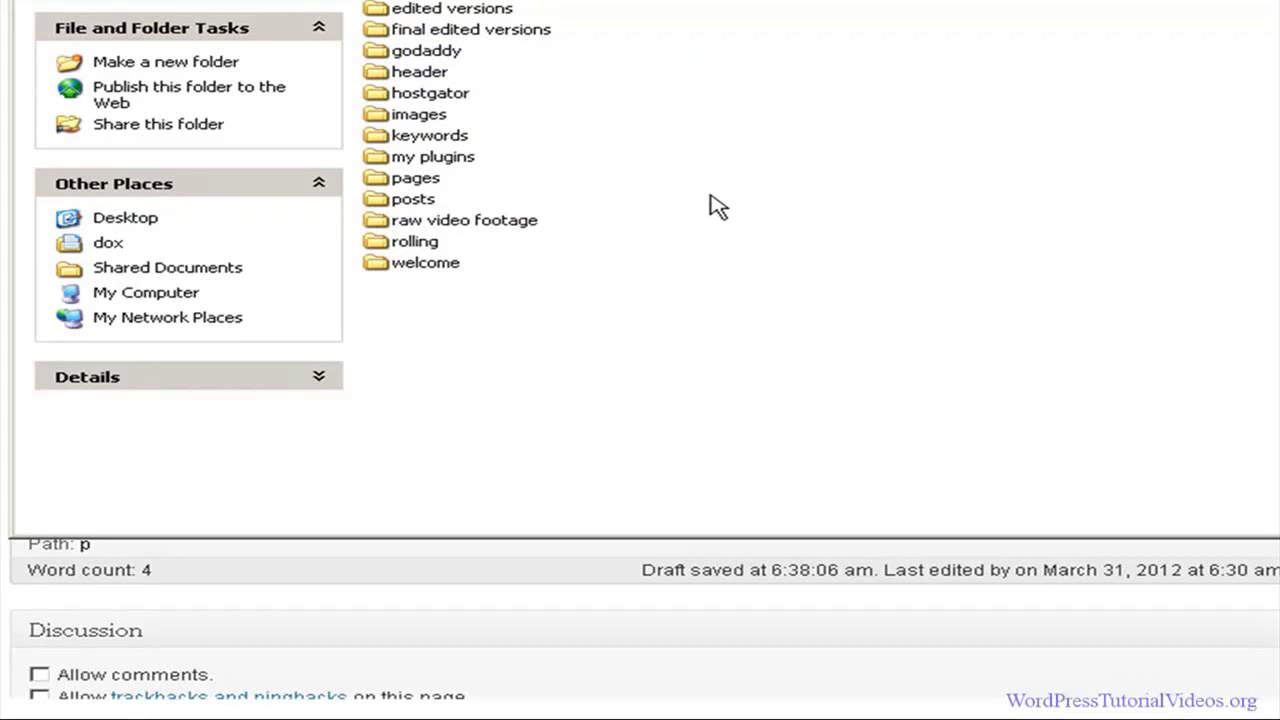
# - Open the pages folder and the free video section text file in Notepad
pyautogui.click(378, 180)
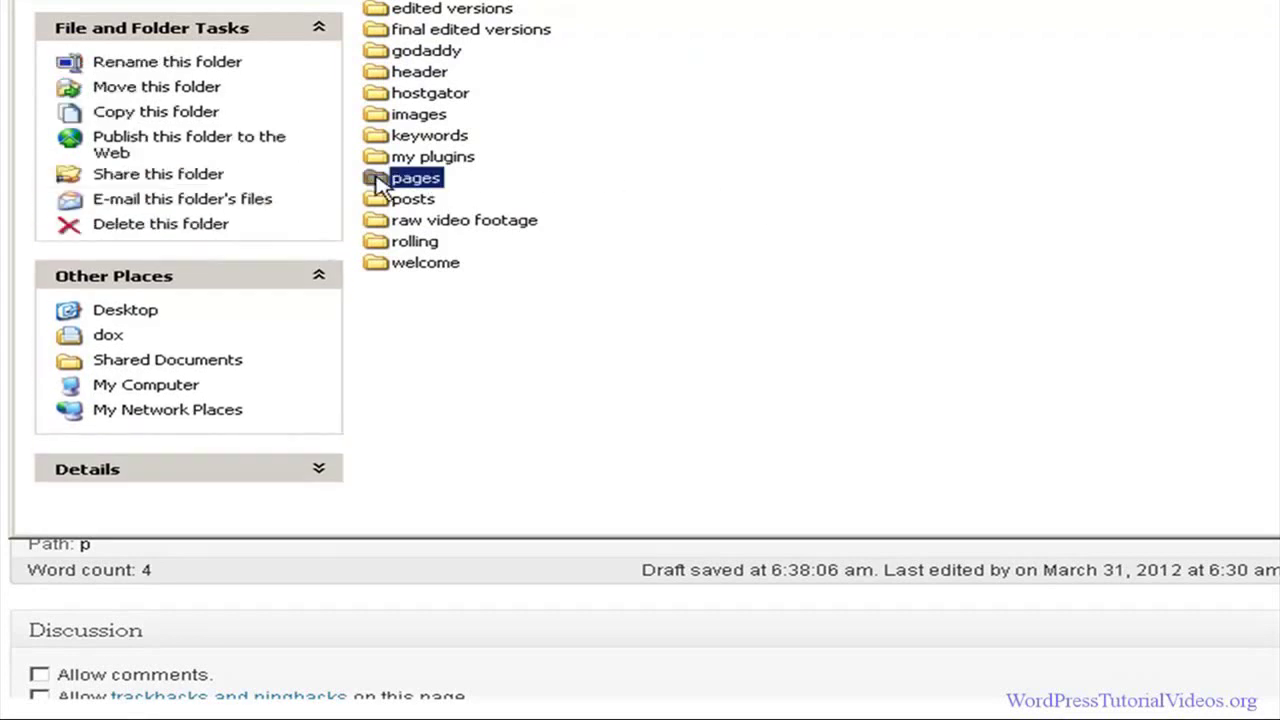
pyautogui.doubleClick(378, 182)
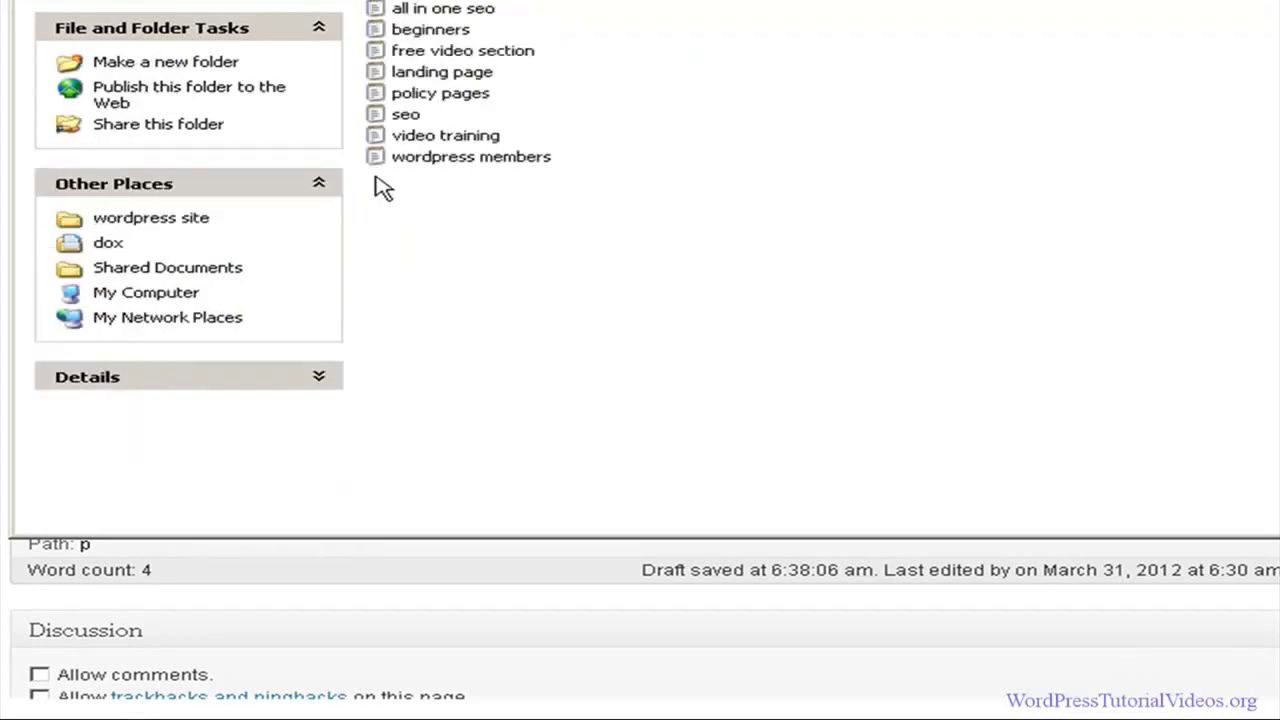
pyautogui.click(418, 58)
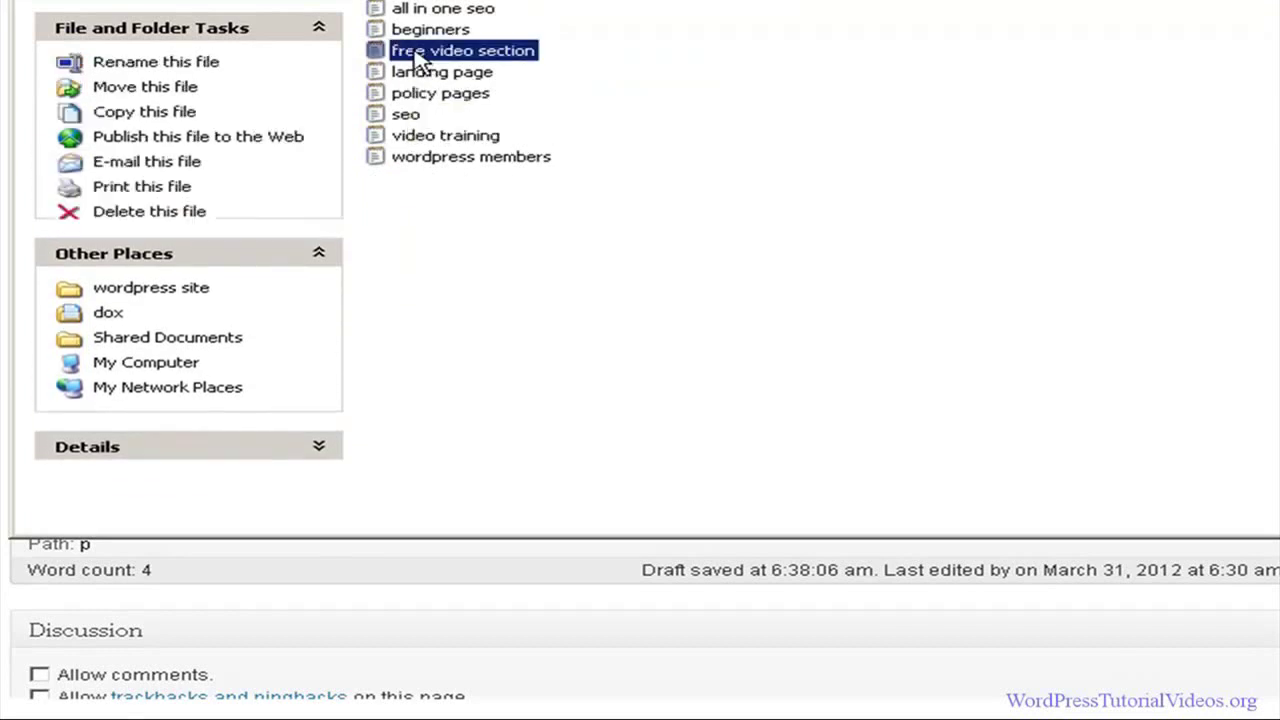
pyautogui.doubleClick(478, 56)
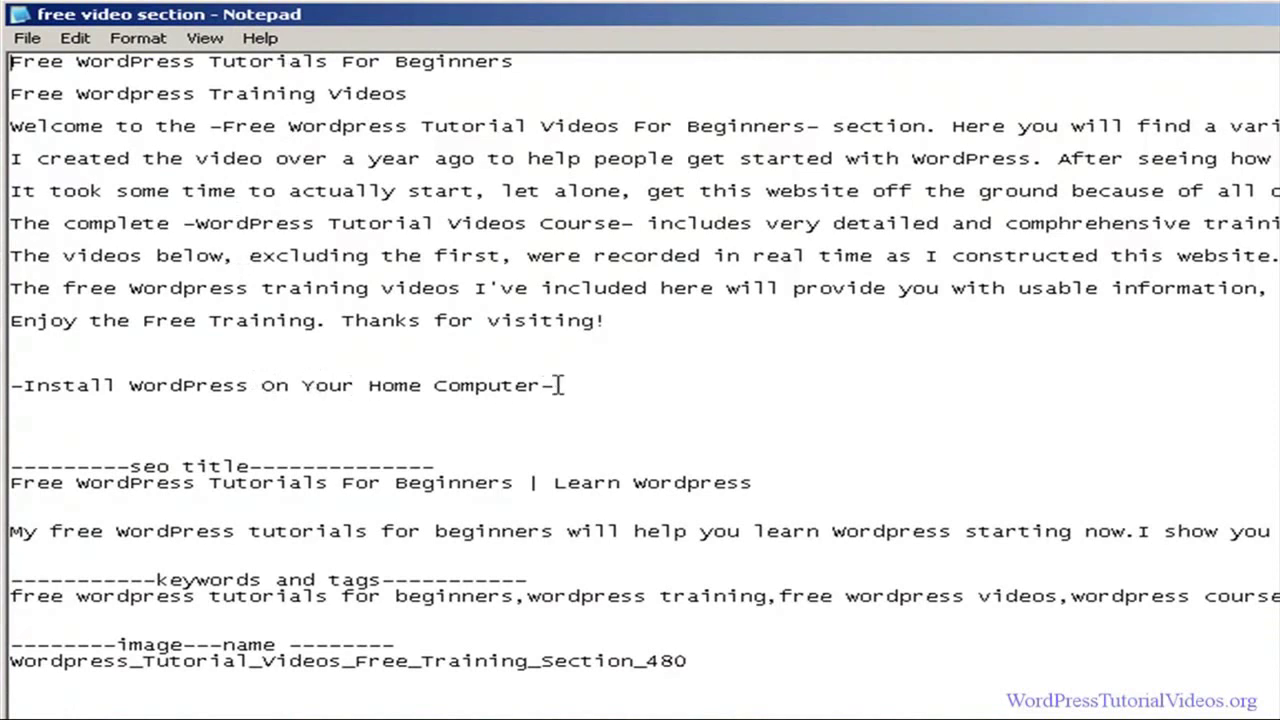
# - Try selecting the Install WordPress, meta description and image-name lines, clearing each selection
pyautogui.moveTo(556, 385); pyautogui.dragTo(186, 372)
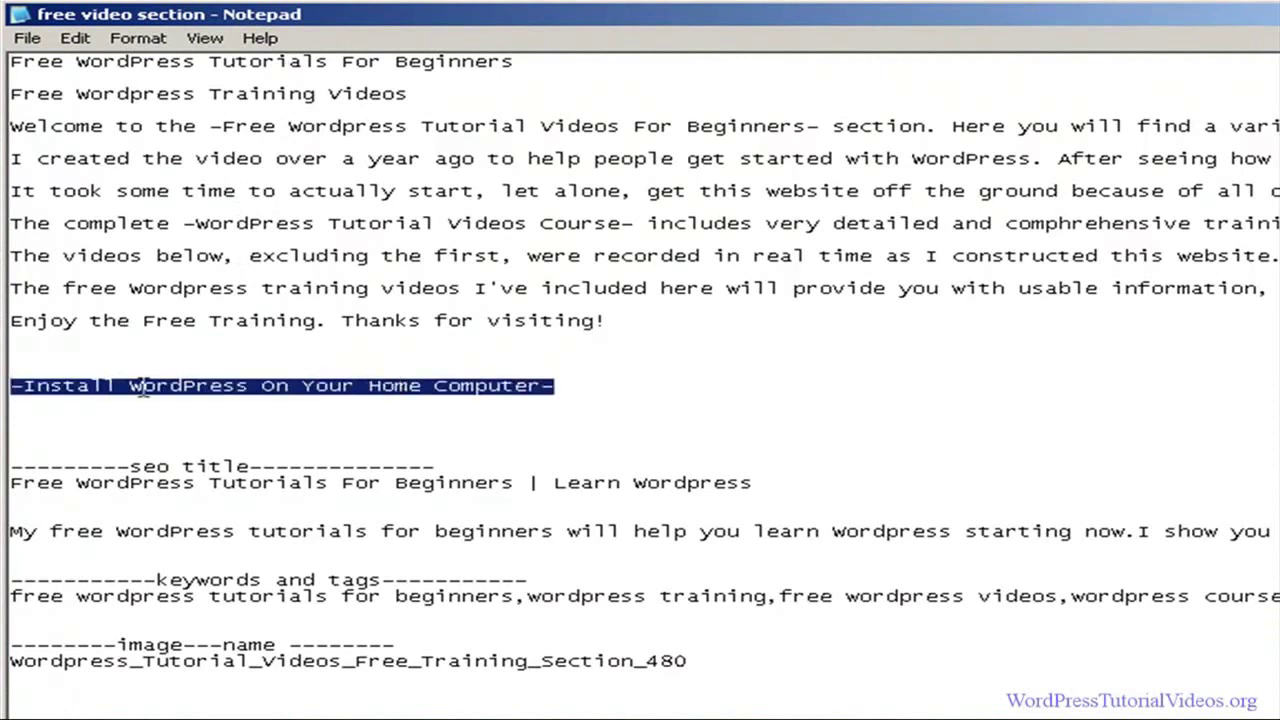
pyautogui.click(141, 388)
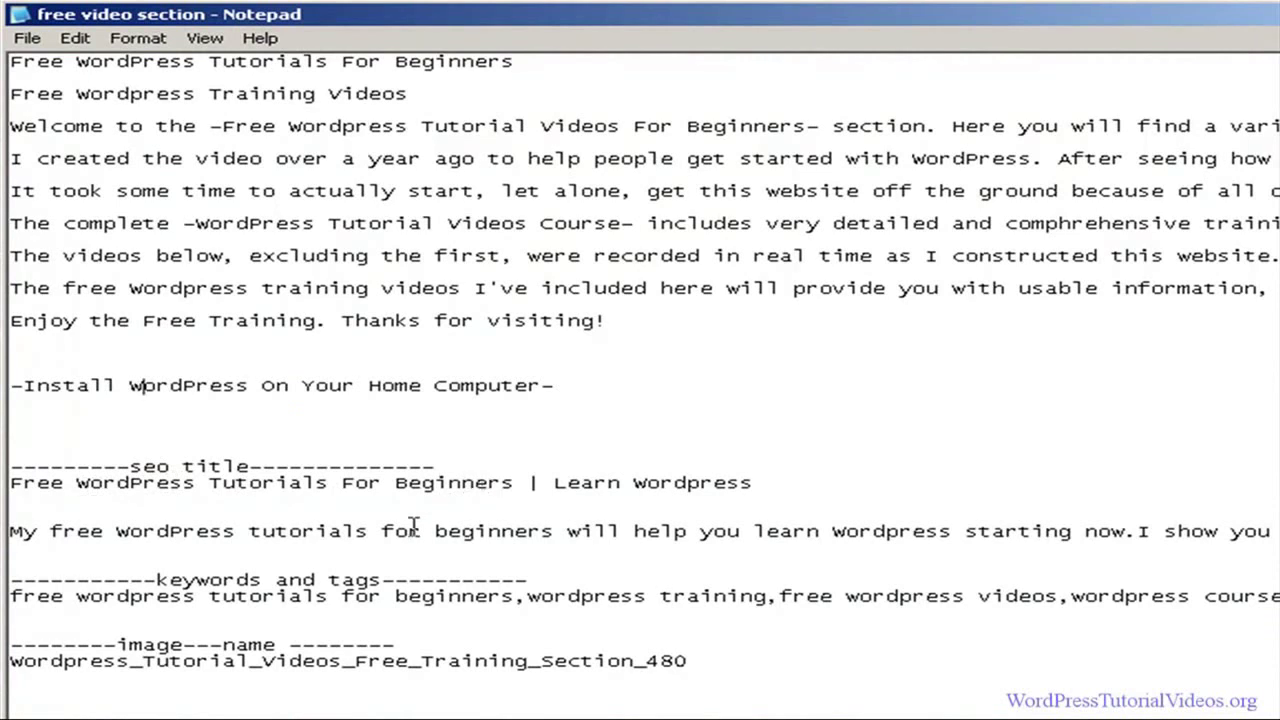
pyautogui.moveTo(413, 524); pyautogui.dragTo(228, 524)
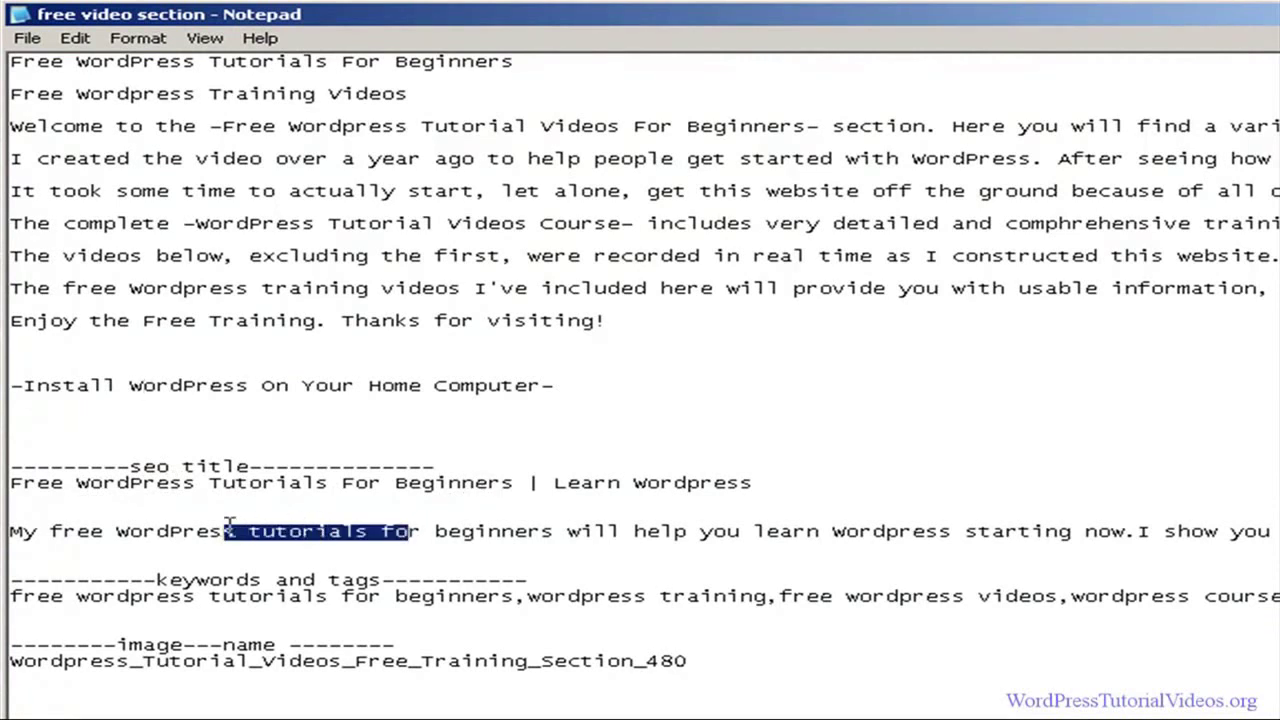
pyautogui.click(229, 524)
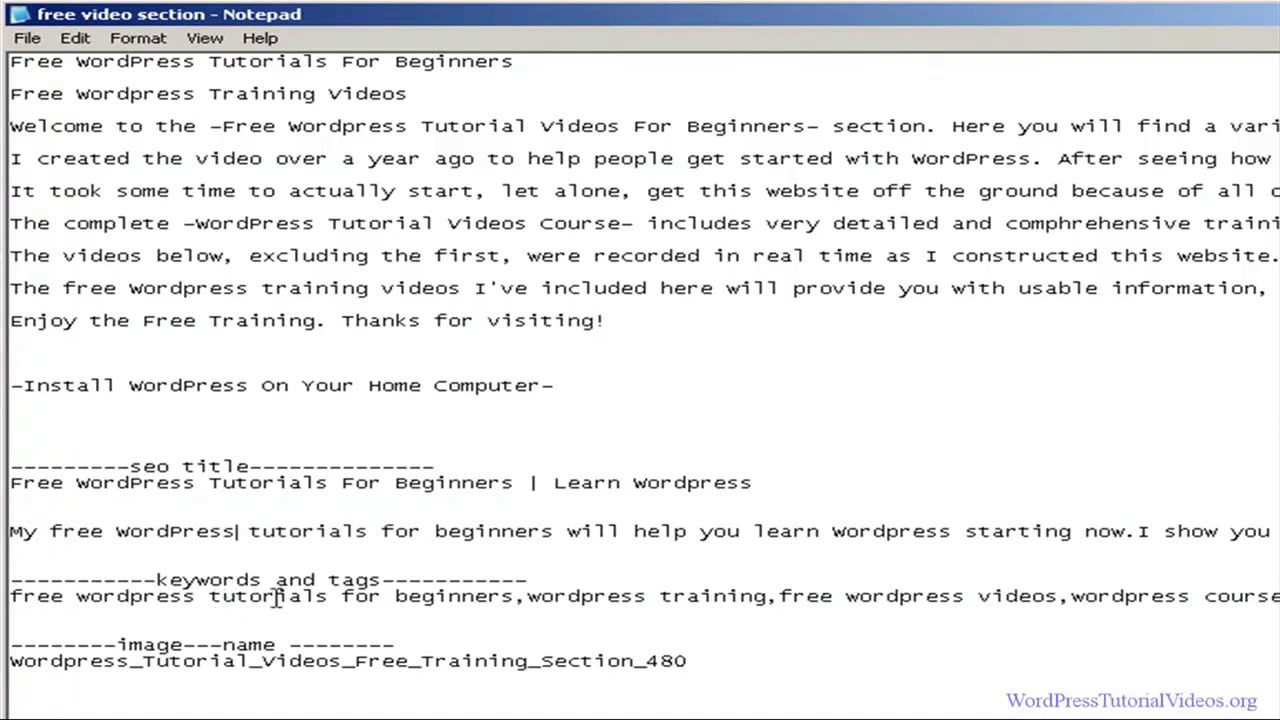
pyautogui.moveTo(286, 664); pyautogui.dragTo(144, 664)
pyautogui.click(270, 702)
# - Copy the intro text through 'Thanks for visiting!' and return to the WordPress editor
pyautogui.moveTo(606, 320); pyautogui.dragTo(6, 62)
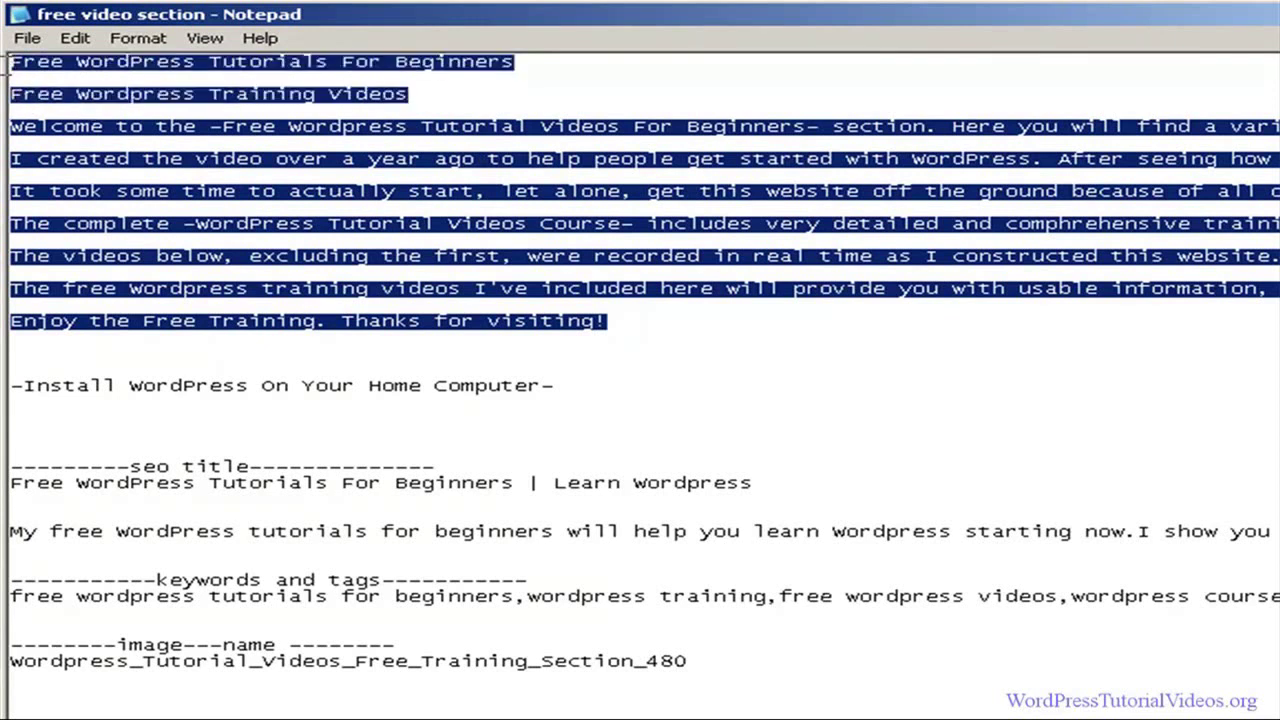
pyautogui.rightClick(61, 90)
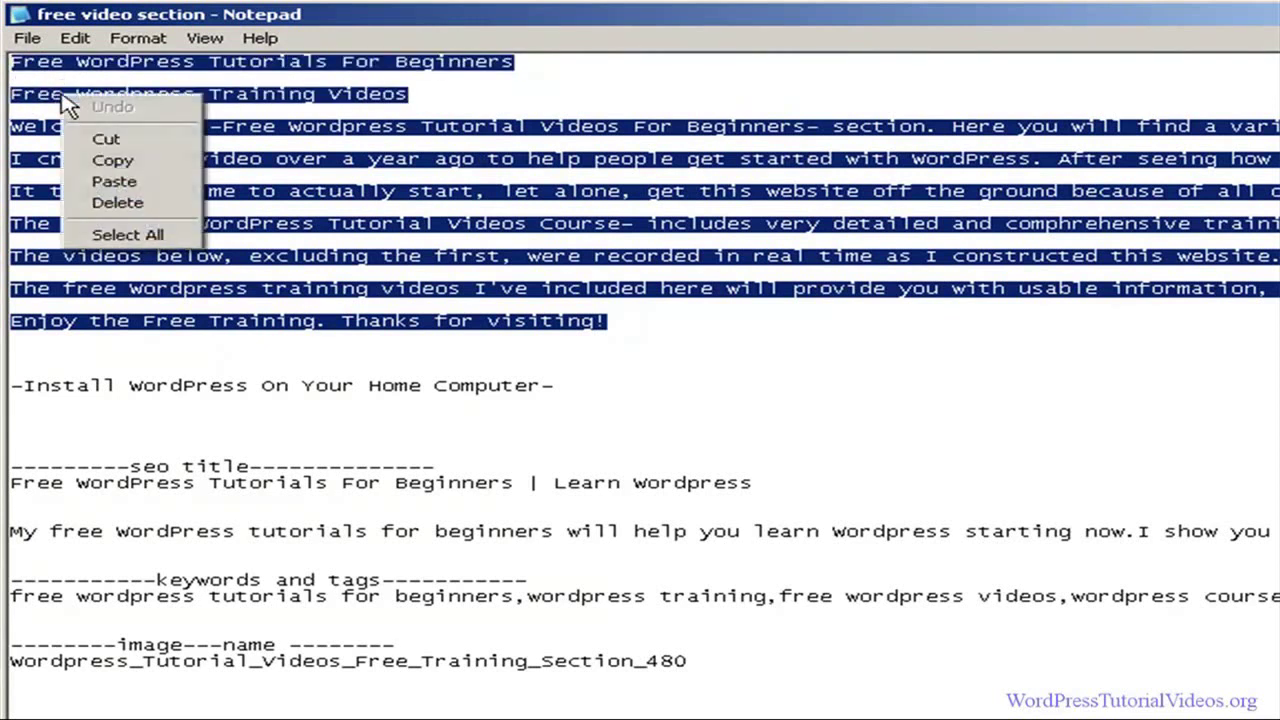
pyautogui.click(119, 161)
pyautogui.hotkey('alt', 'Tab')
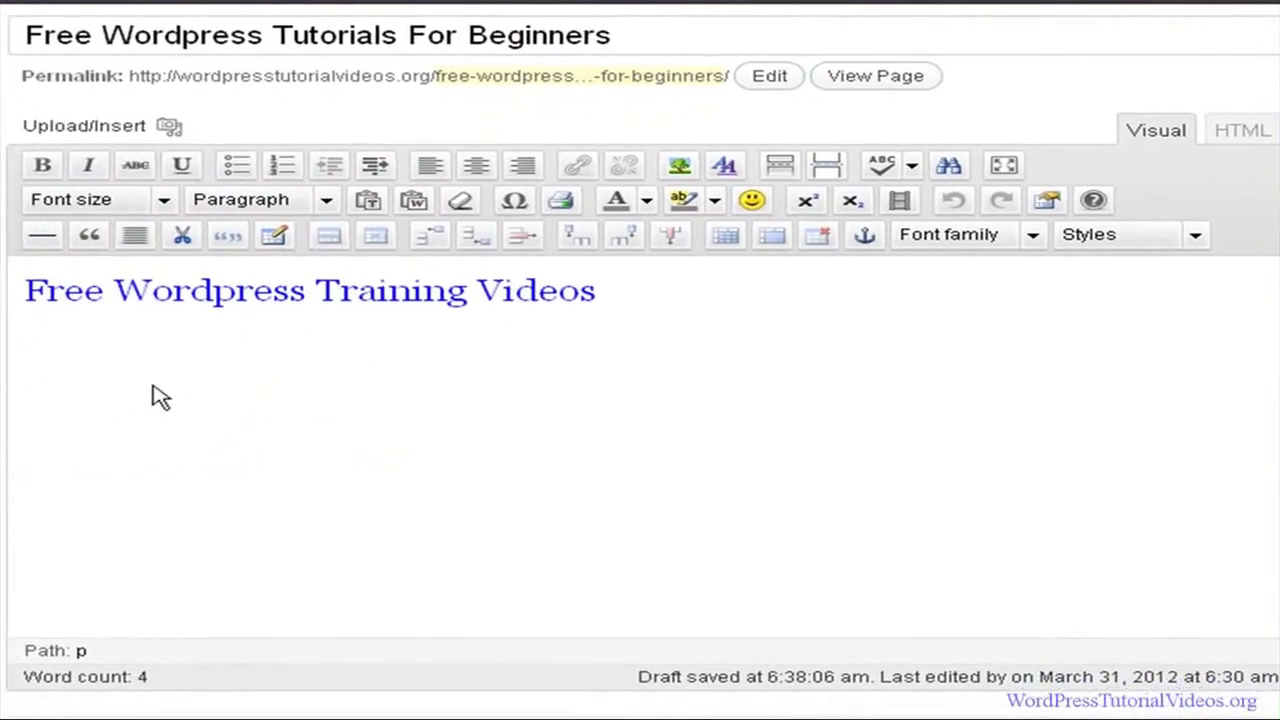
# - Paste the copied intro text below the Free Wordpress Training Videos heading
pyautogui.click(36, 348)
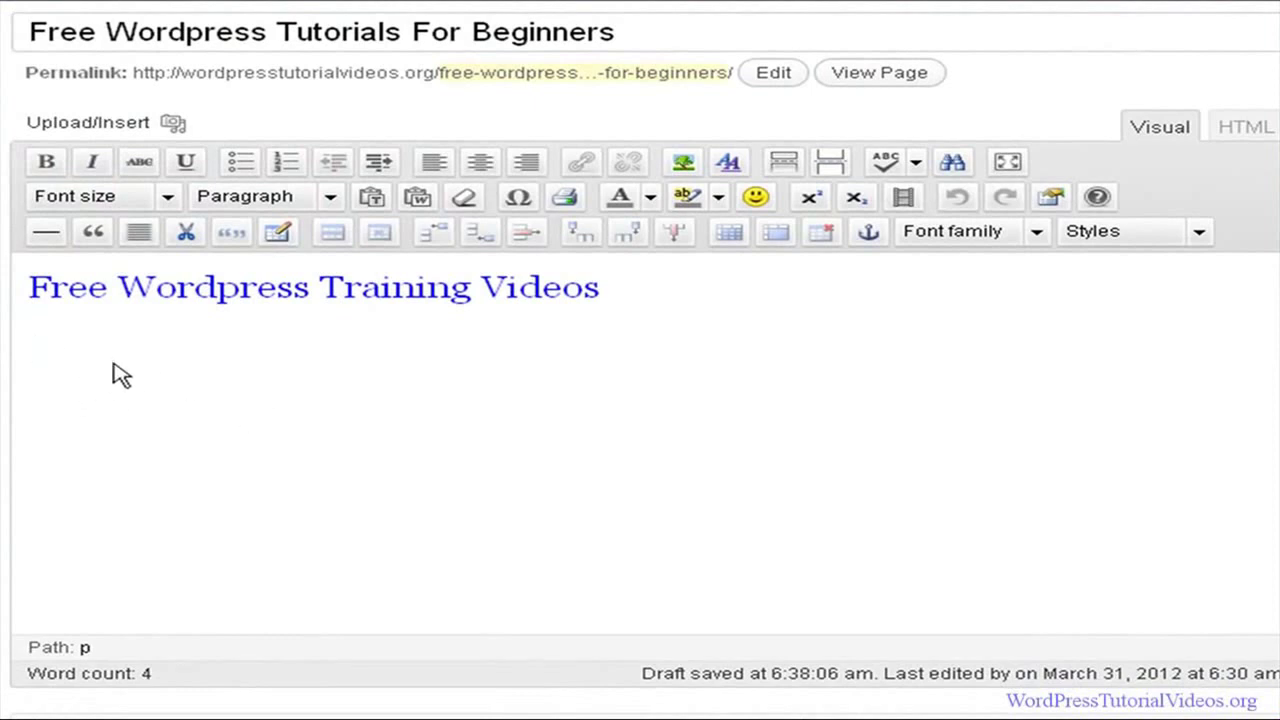
pyautogui.hotkey('ctrl', 'v')
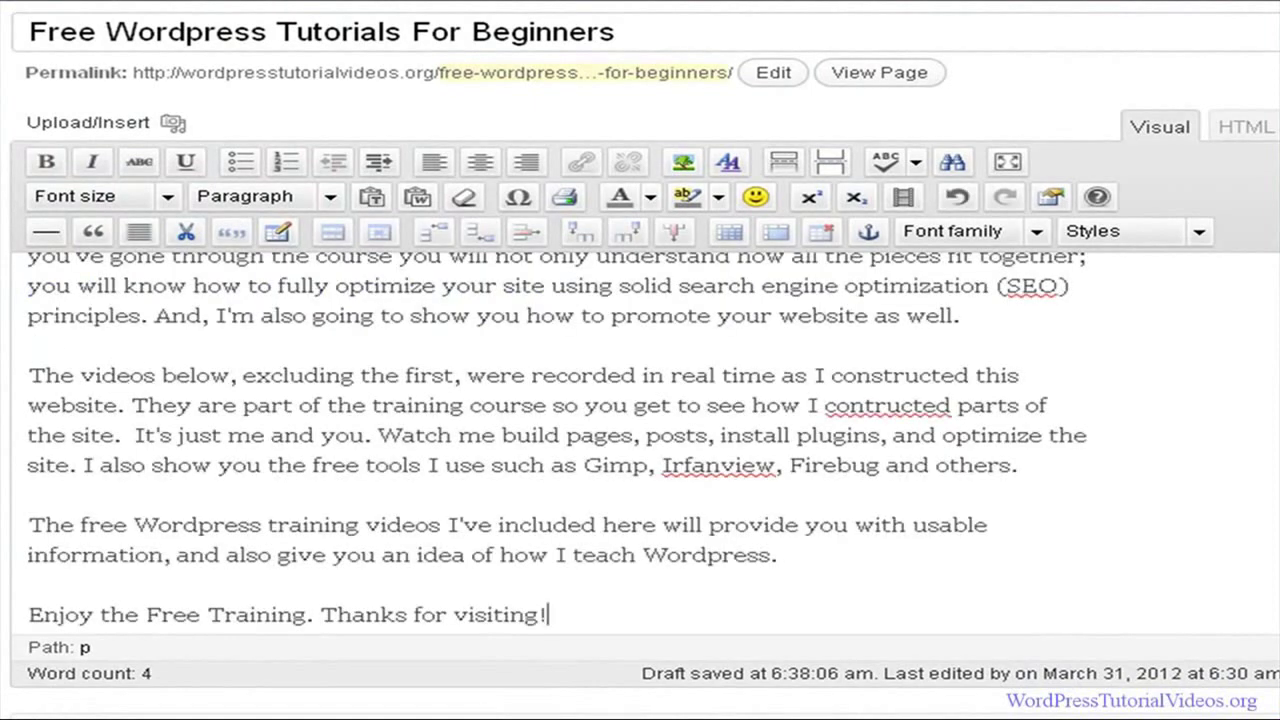
pyautogui.scroll(10, 1197, 270)
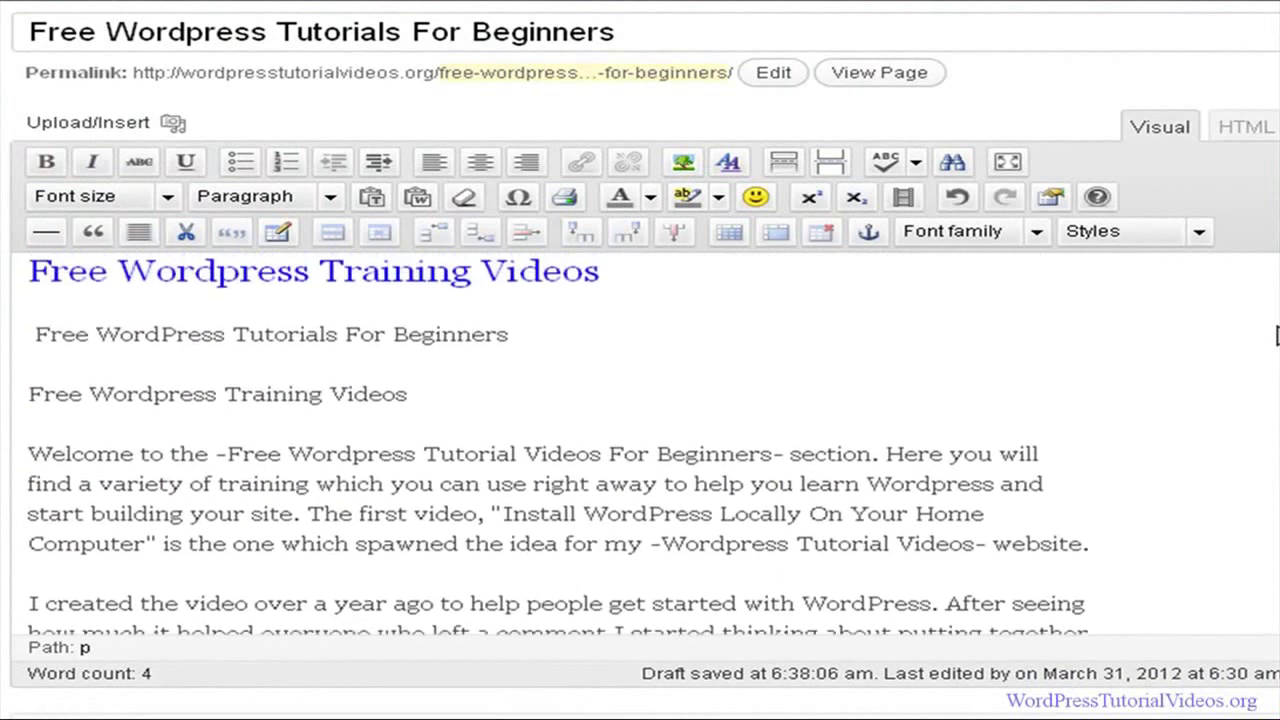
pyautogui.moveTo(121, 351); pyautogui.dragTo(410, 350)
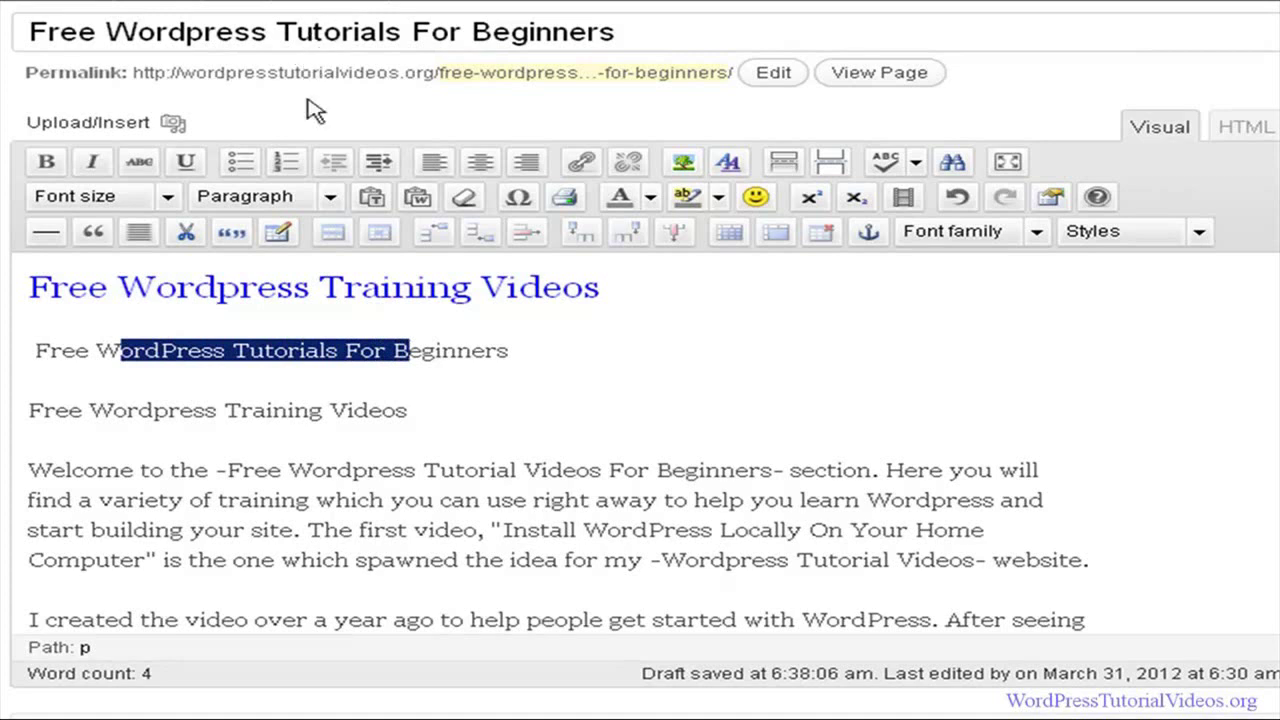
pyautogui.moveTo(274, 410); pyautogui.dragTo(175, 393)
pyautogui.click(172, 400)
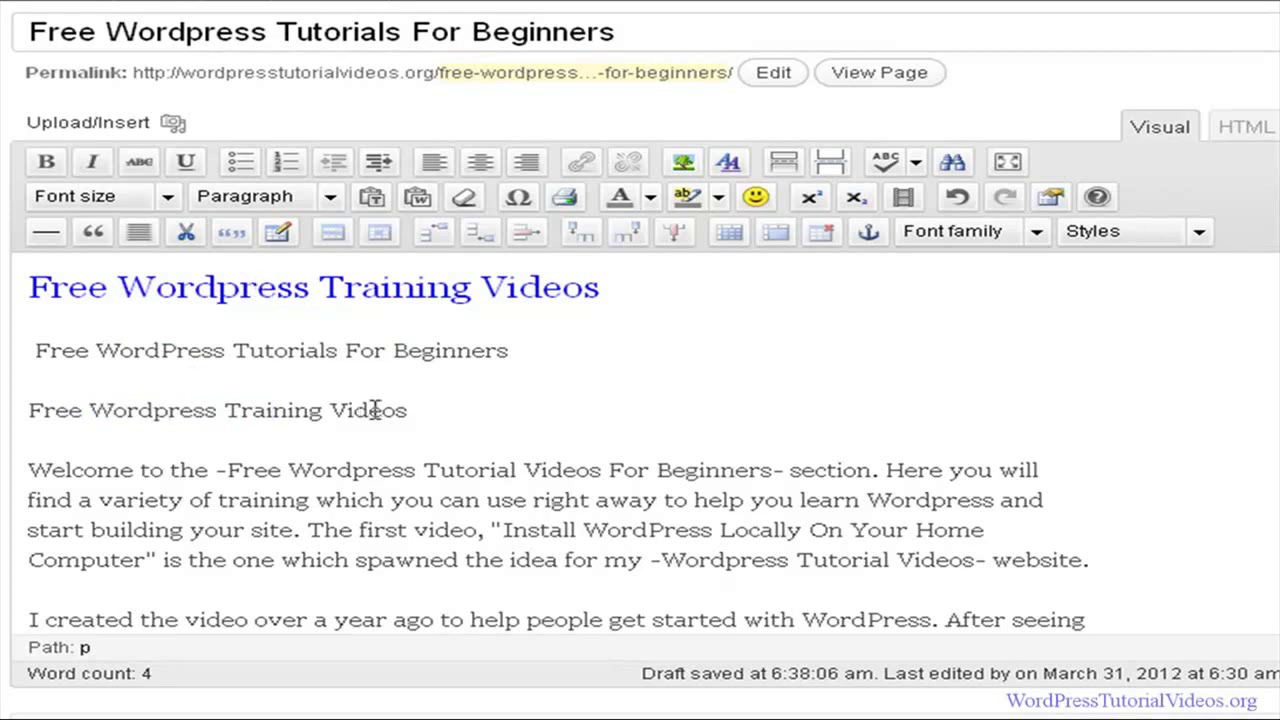
# - Delete the duplicated title lines, blank lines and leading space before 'Welcome'
pyautogui.moveTo(408, 417); pyautogui.dragTo(40, 357)
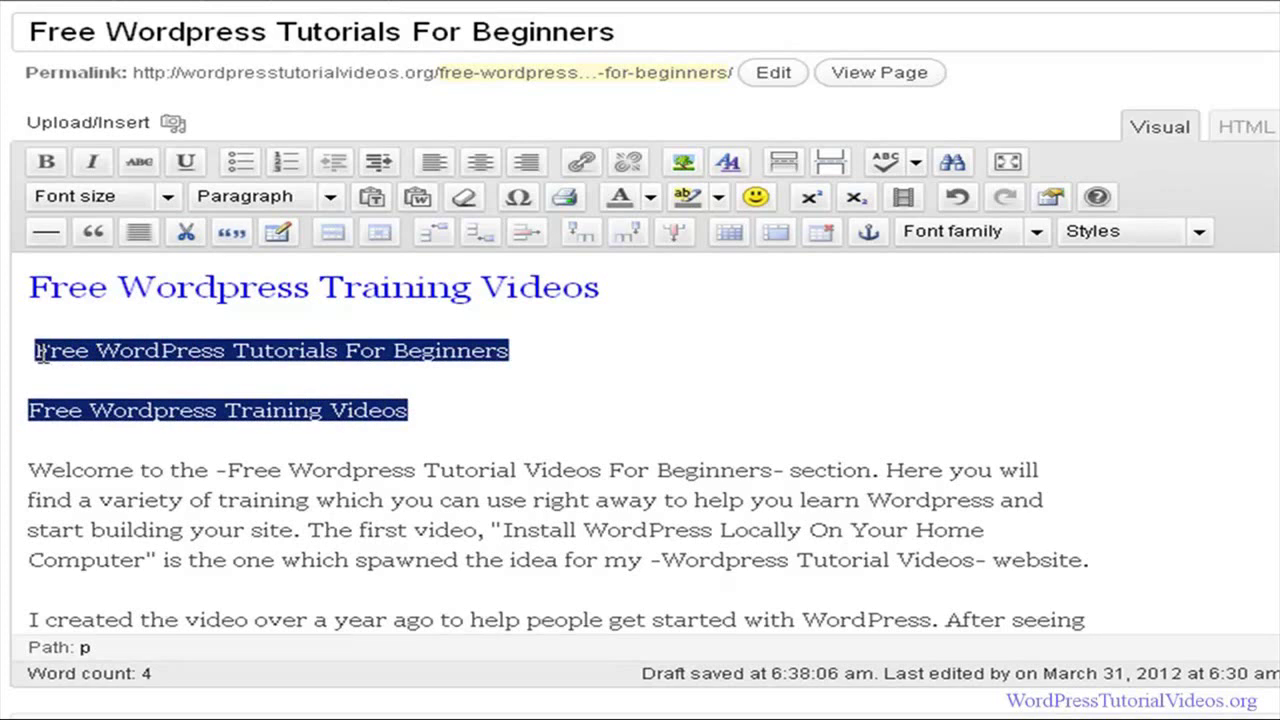
pyautogui.press('Delete')
pyautogui.press('Delete')
pyautogui.press('Up')
pyautogui.press('Down')
pyautogui.press('Down')
pyautogui.press('BackSpace')
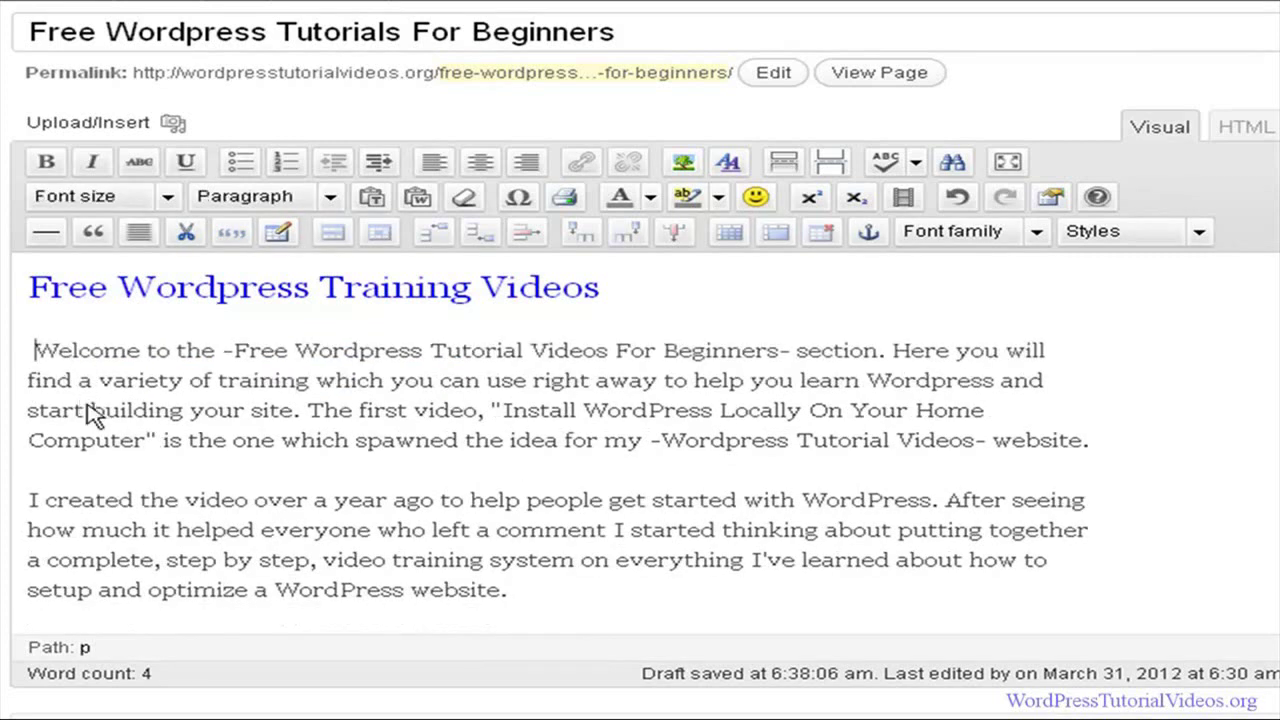
pyautogui.press('BackSpace')
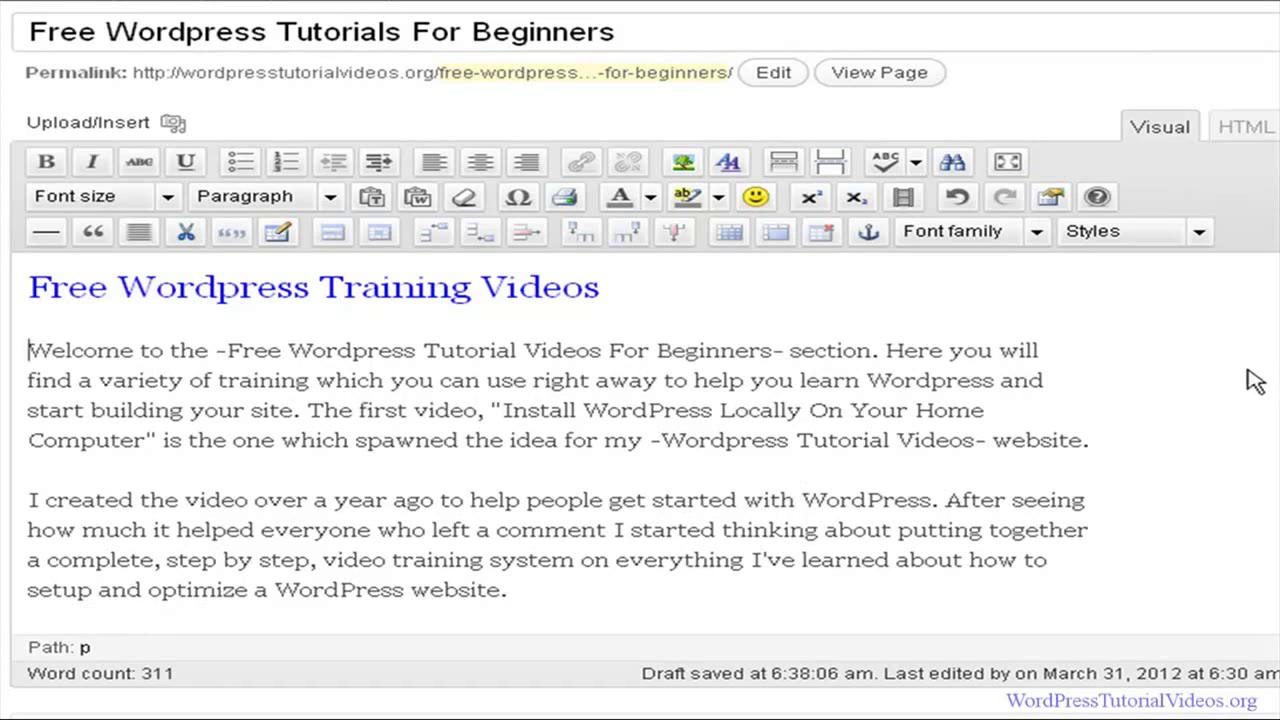
pyautogui.scroll(-3, 640, 400)
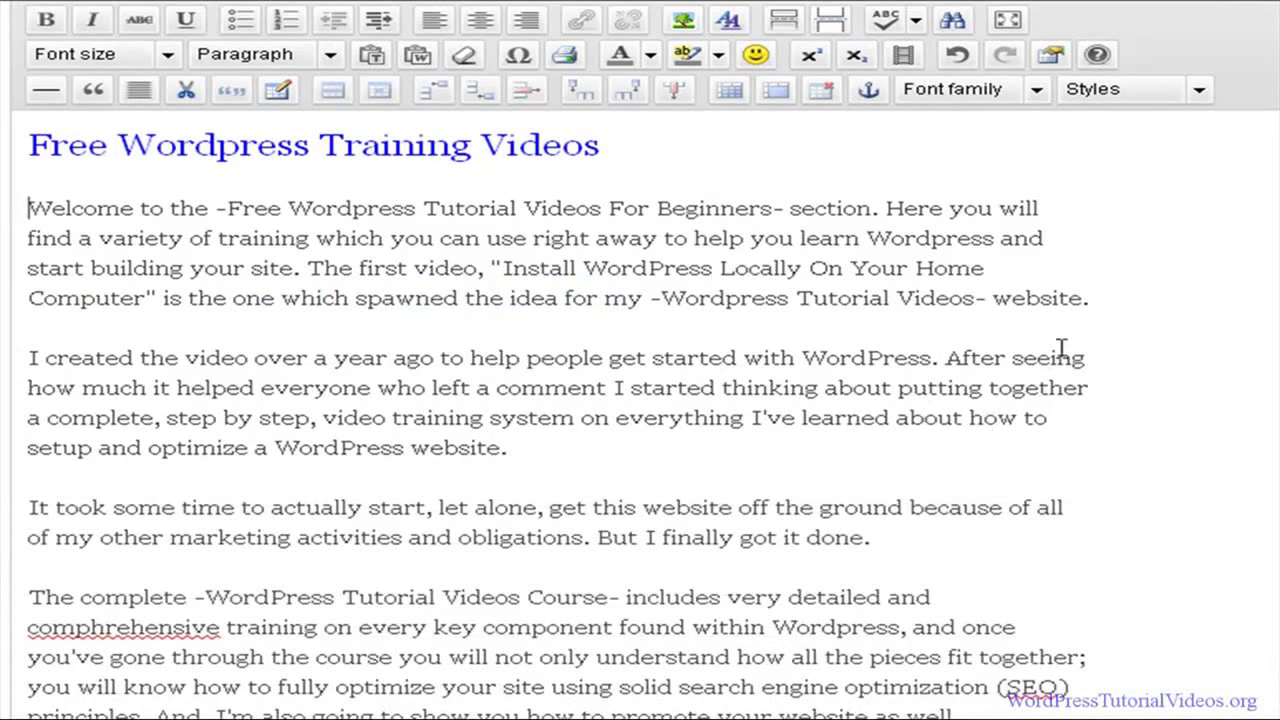
pyautogui.scroll(-3, 1010, 366)
pyautogui.scroll(-8, 1005, 367)
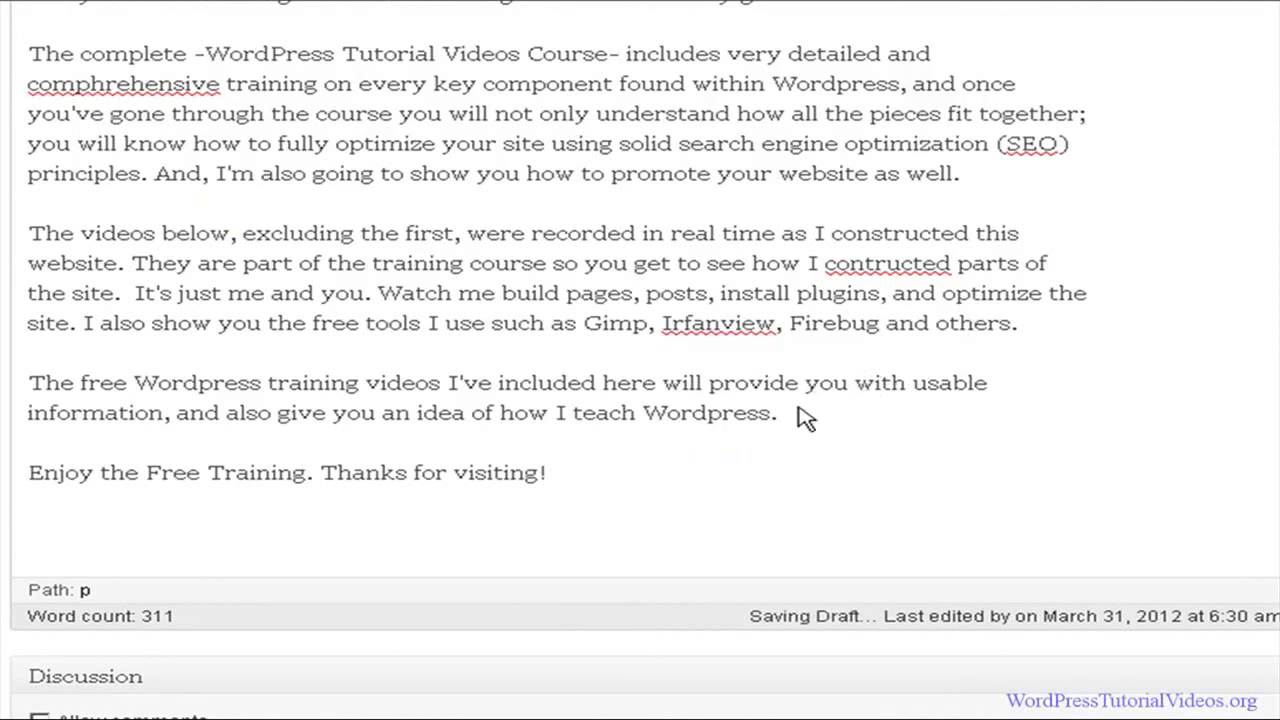
pyautogui.moveTo(775, 414); pyautogui.dragTo(352, 137)
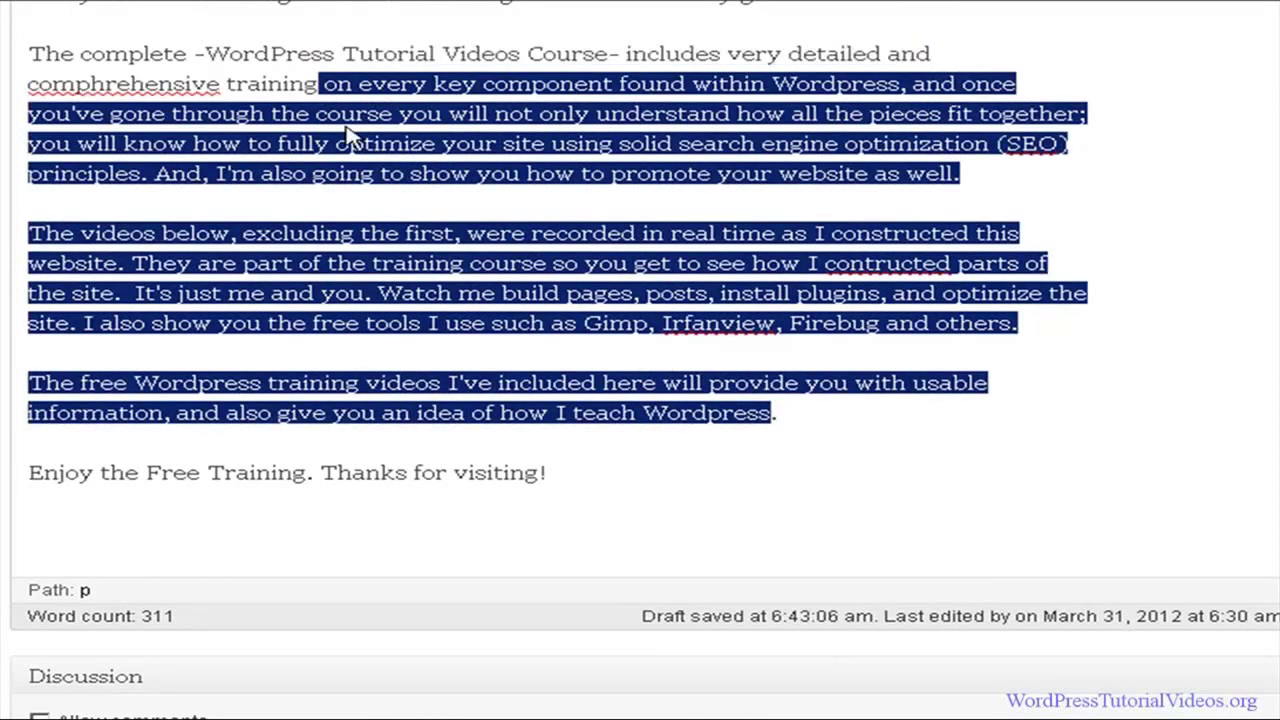
pyautogui.click(360, 140)
pyautogui.scroll(-3, 705, 383)
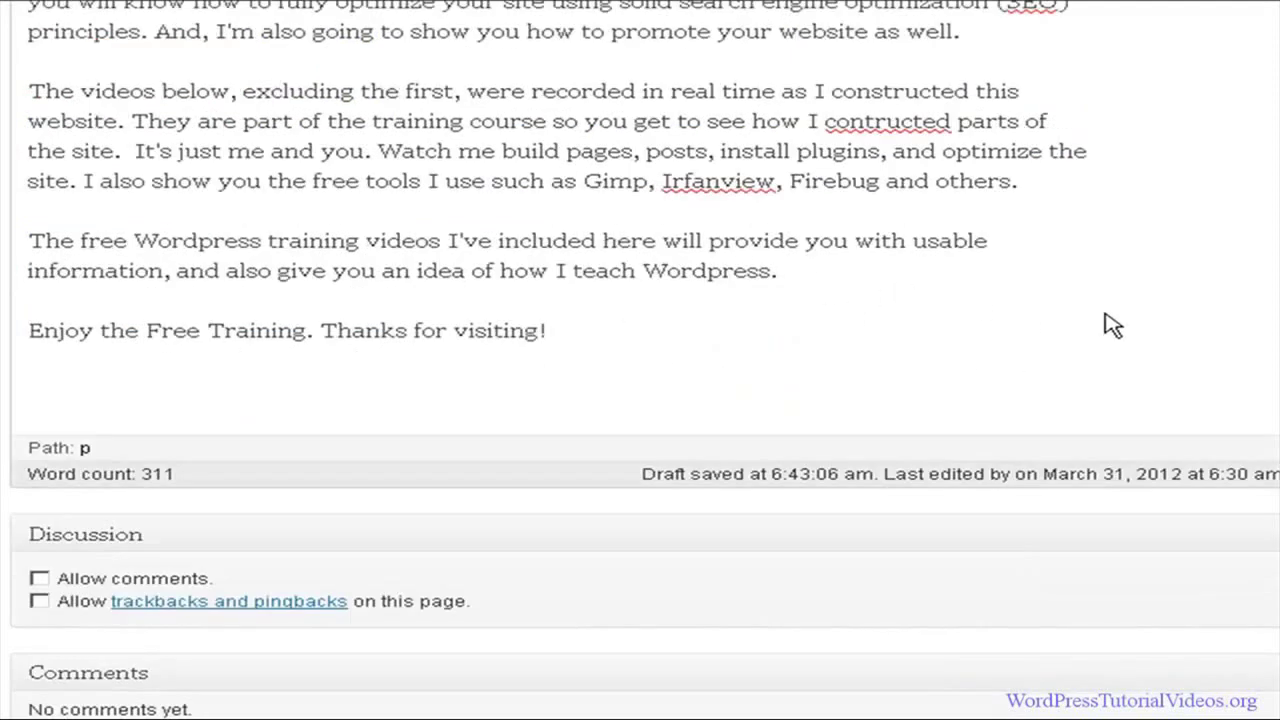
pyautogui.scroll(3, 1108, 323)
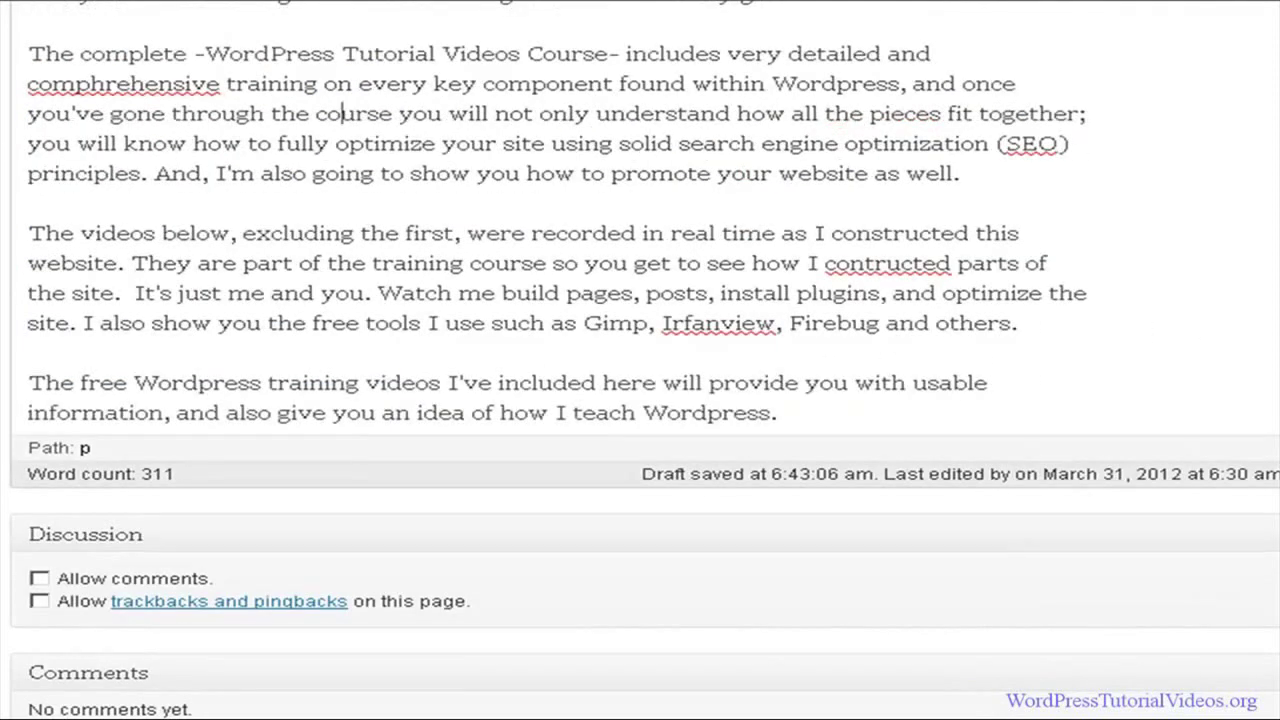
pyautogui.scroll(3, 344, 113)
pyautogui.scroll(-3, 342, 255)
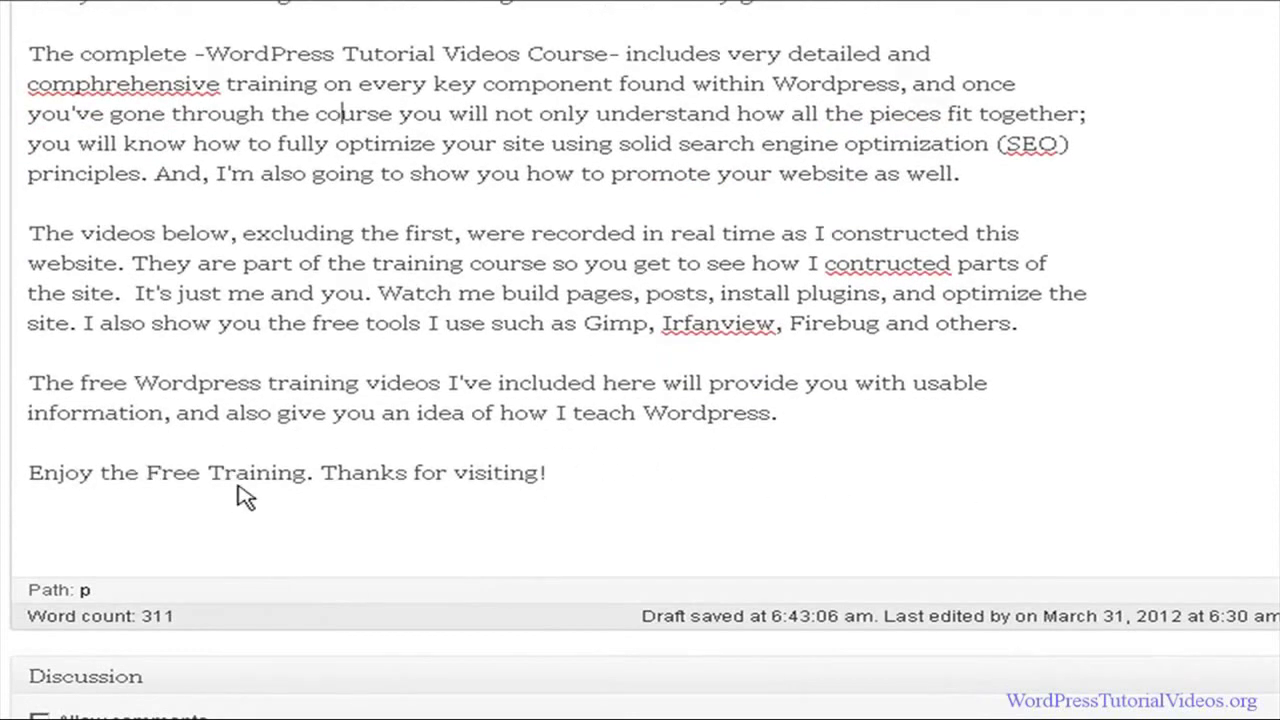
pyautogui.click(342, 113)
pyautogui.hotkey('alt', 'Tab')
# - Copy '-Install WordPress On Your Home Computer-' from Notepad and return to the WordPress editor
pyautogui.moveTo(760, 217); pyautogui.dragTo(230, 217)
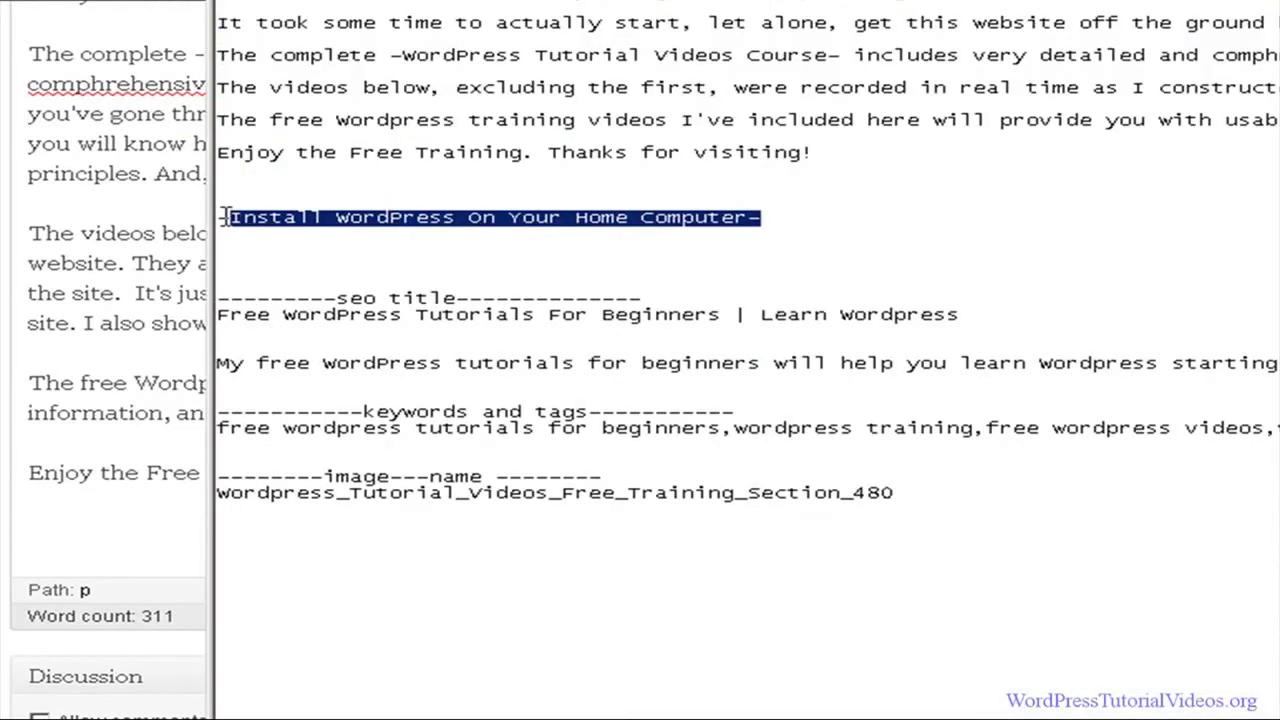
pyautogui.rightClick(243, 219)
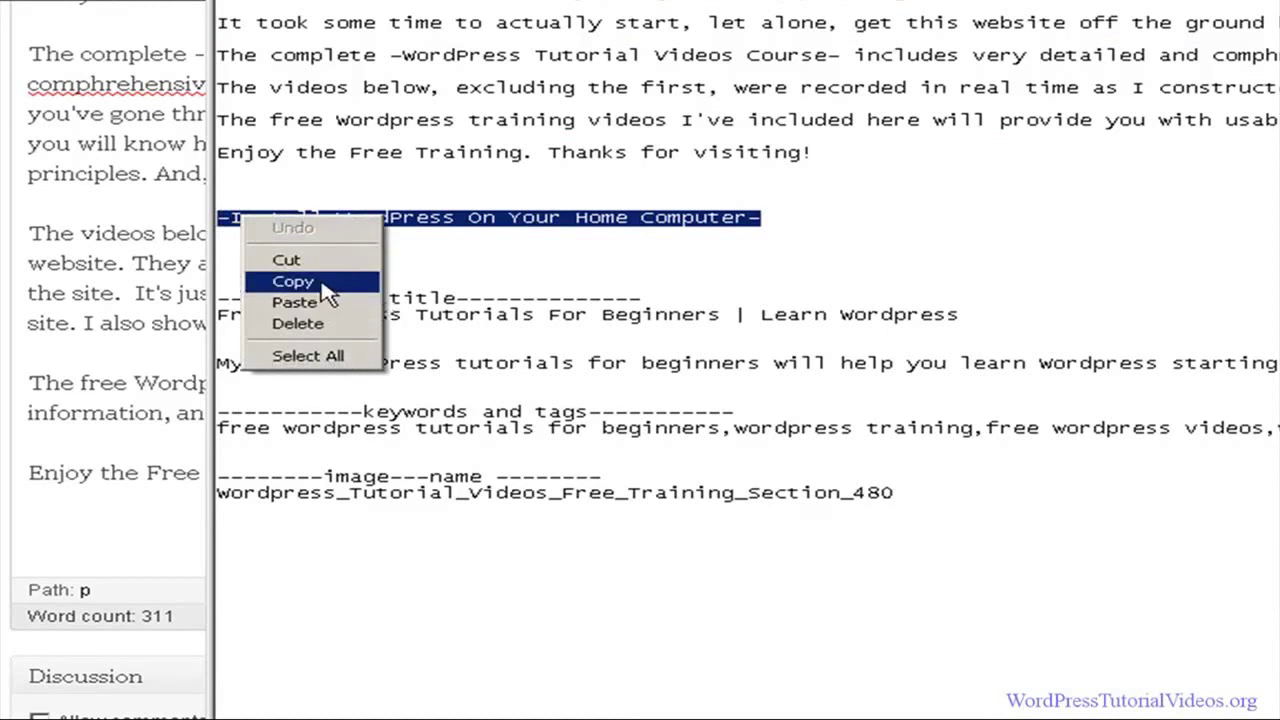
pyautogui.click(295, 281)
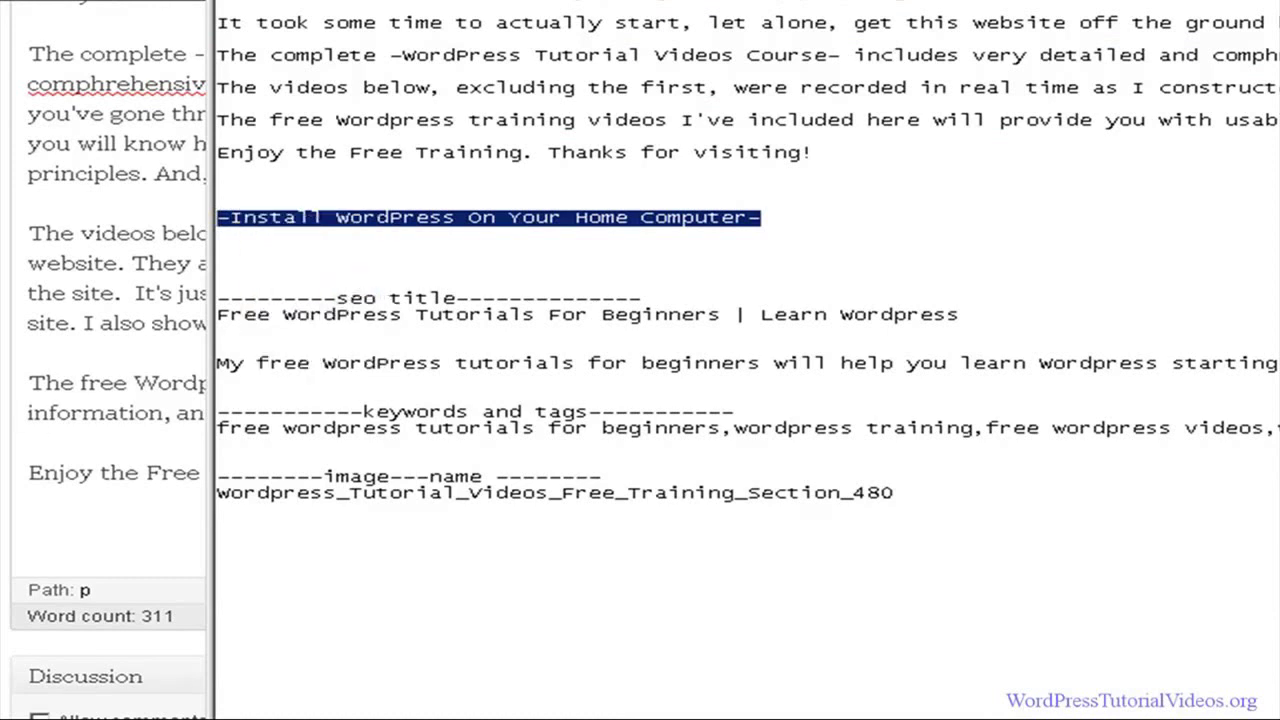
pyautogui.click(115, 500)
pyautogui.click(810, 436)
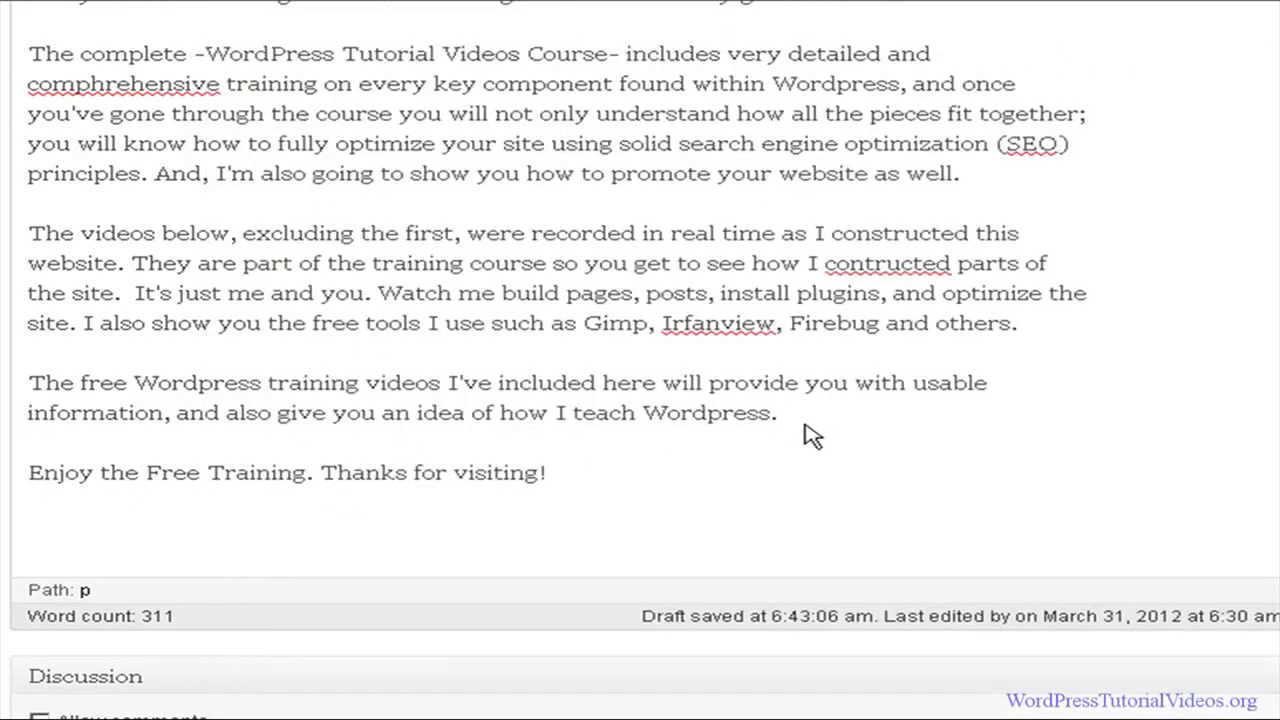
# - Paste '-Install WordPress On Your Home Computer-' as a new paragraph after 'how I teach Wordpress.'
pyautogui.press('Return')
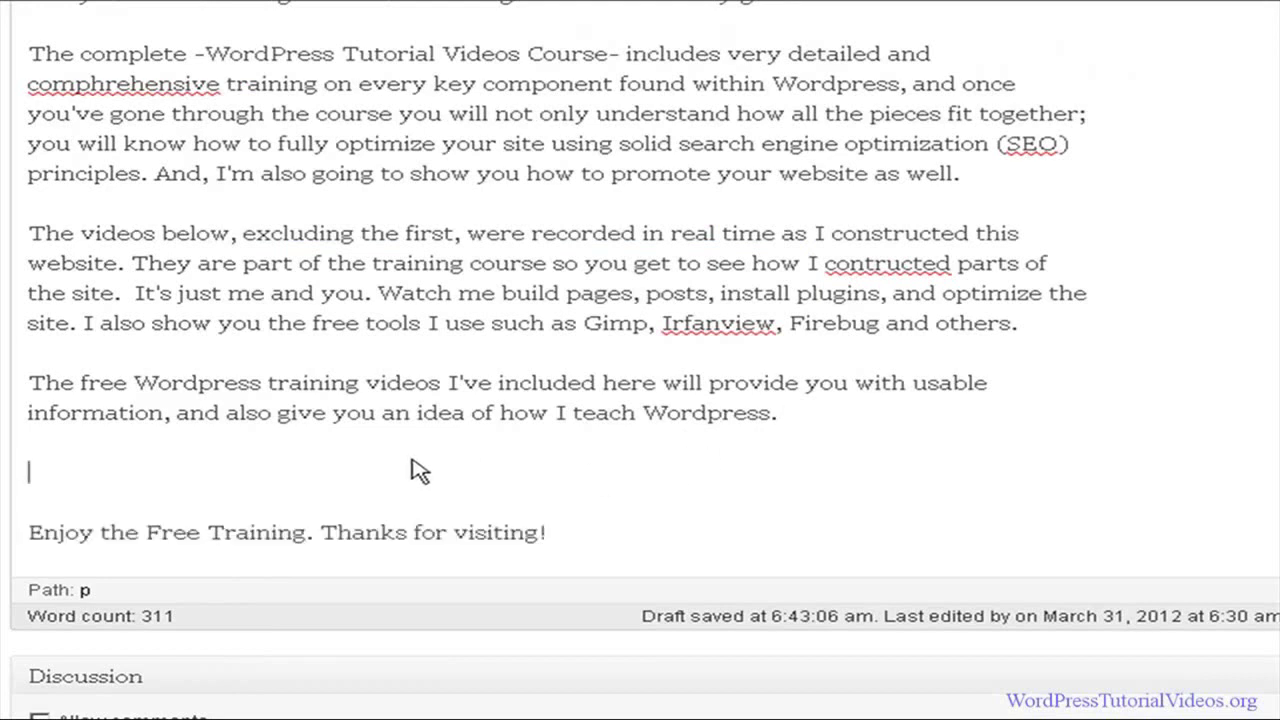
pyautogui.rightClick(115, 475)
pyautogui.click(190, 553)
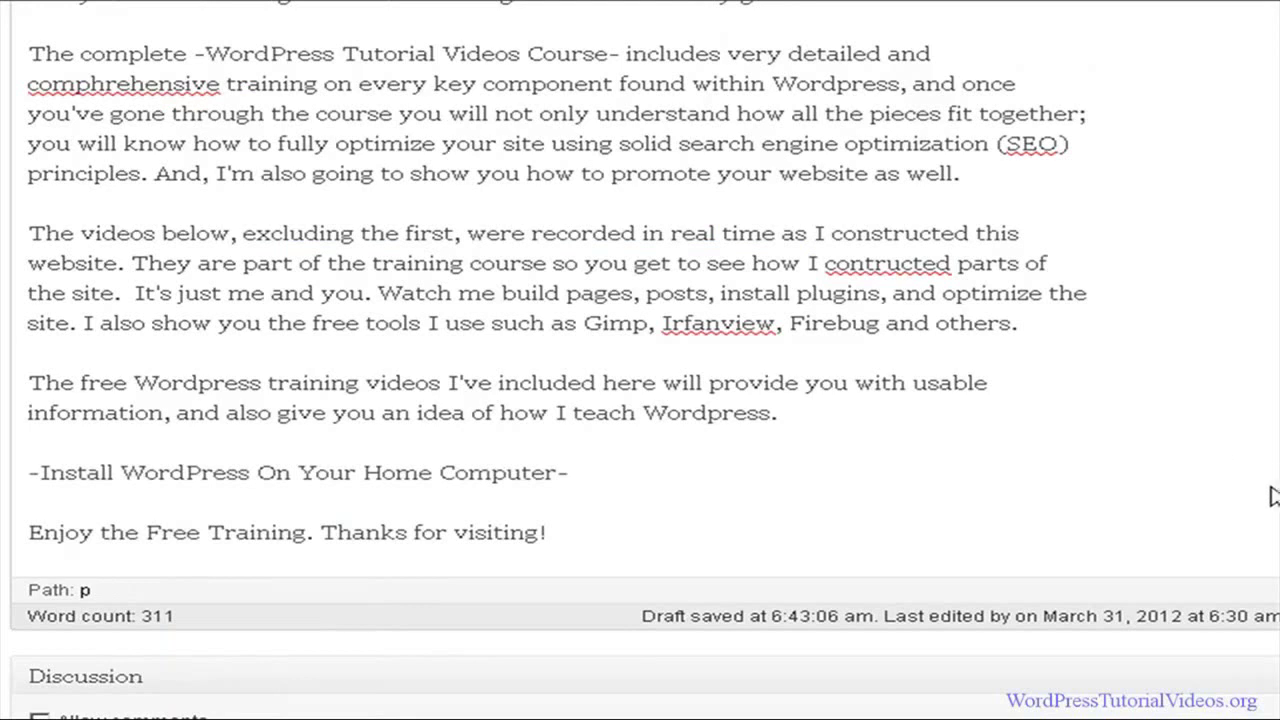
pyautogui.scroll(2, 640, 360)
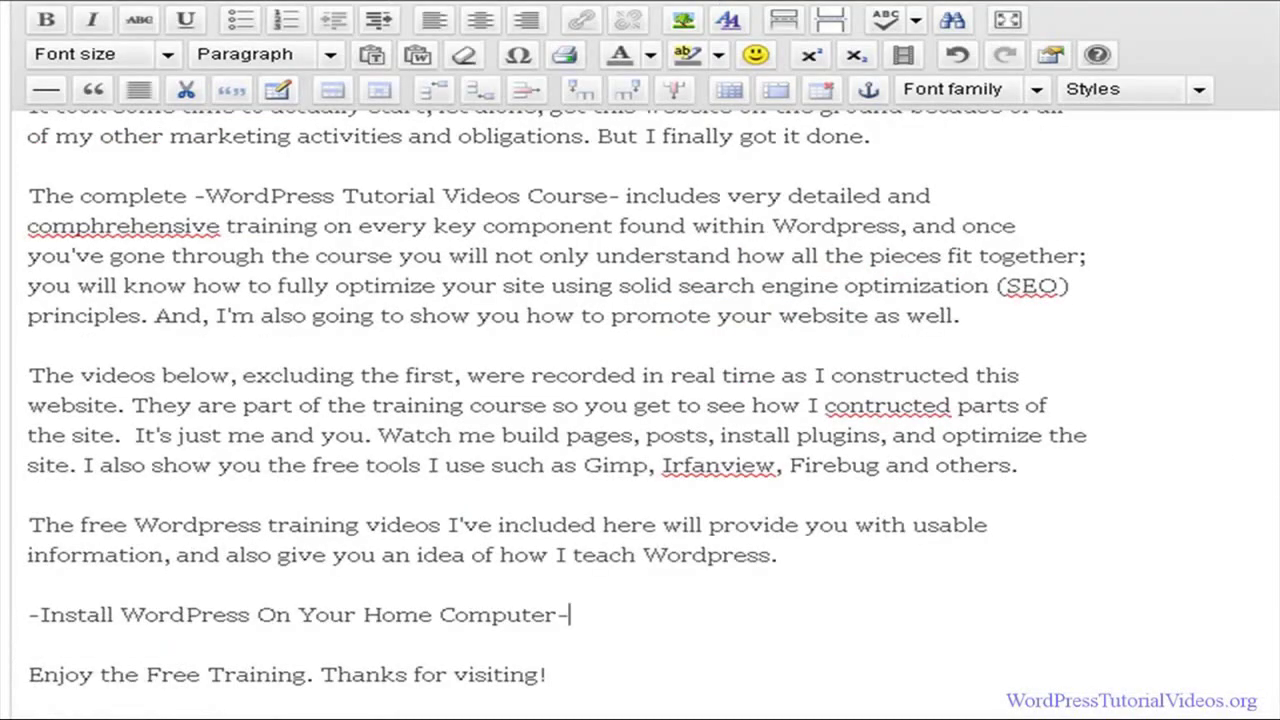
pyautogui.scroll(-1, 646, 569)
pyautogui.moveTo(779, 497); pyautogui.dragTo(30, 222)
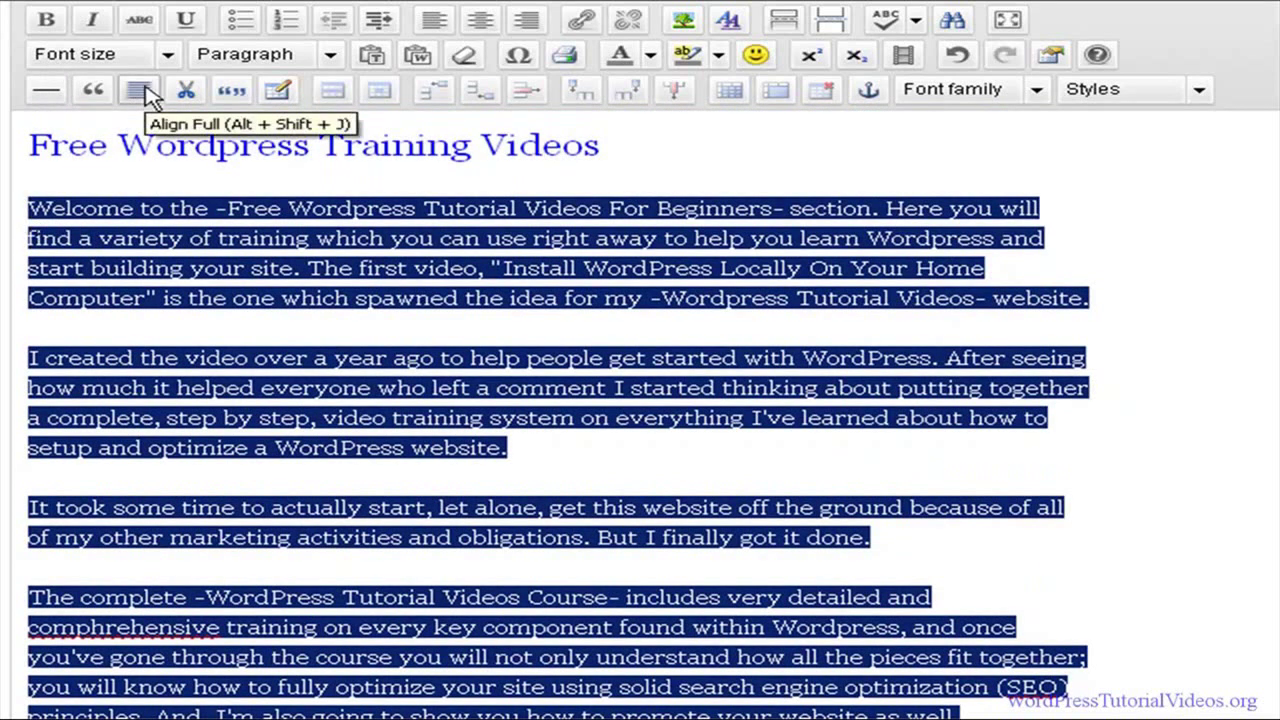
# - Fully justify the selected body paragraphs with Align Full
pyautogui.click(140, 91)
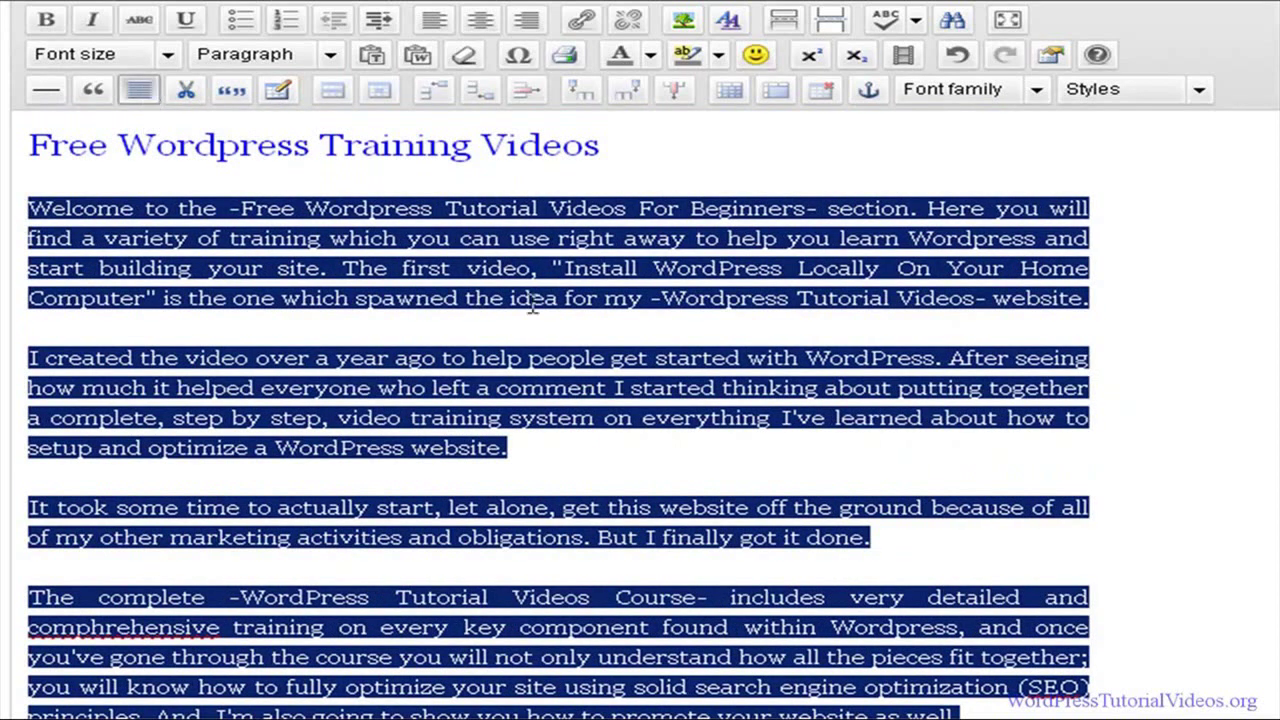
pyautogui.click(966, 343)
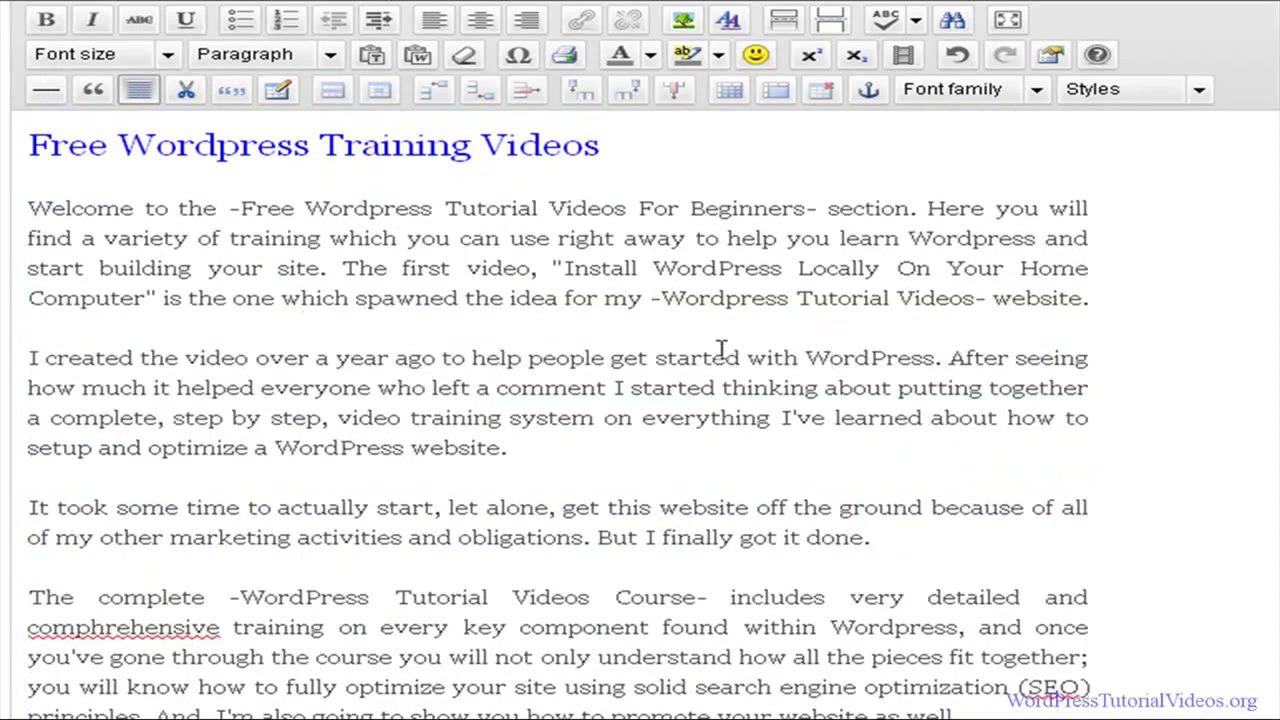
pyautogui.scroll(-5, 426, 300)
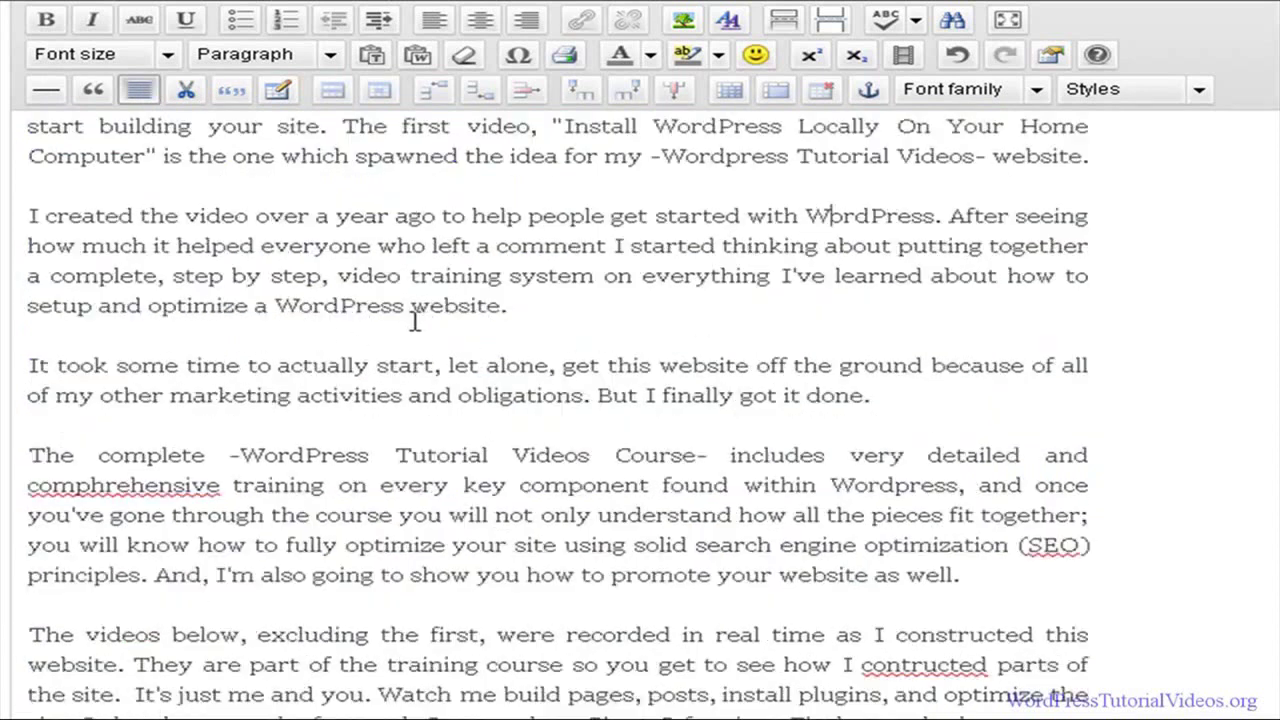
# - Add a comma in the videos paragraph
pyautogui.click(481, 348)
pyautogui.write(',')
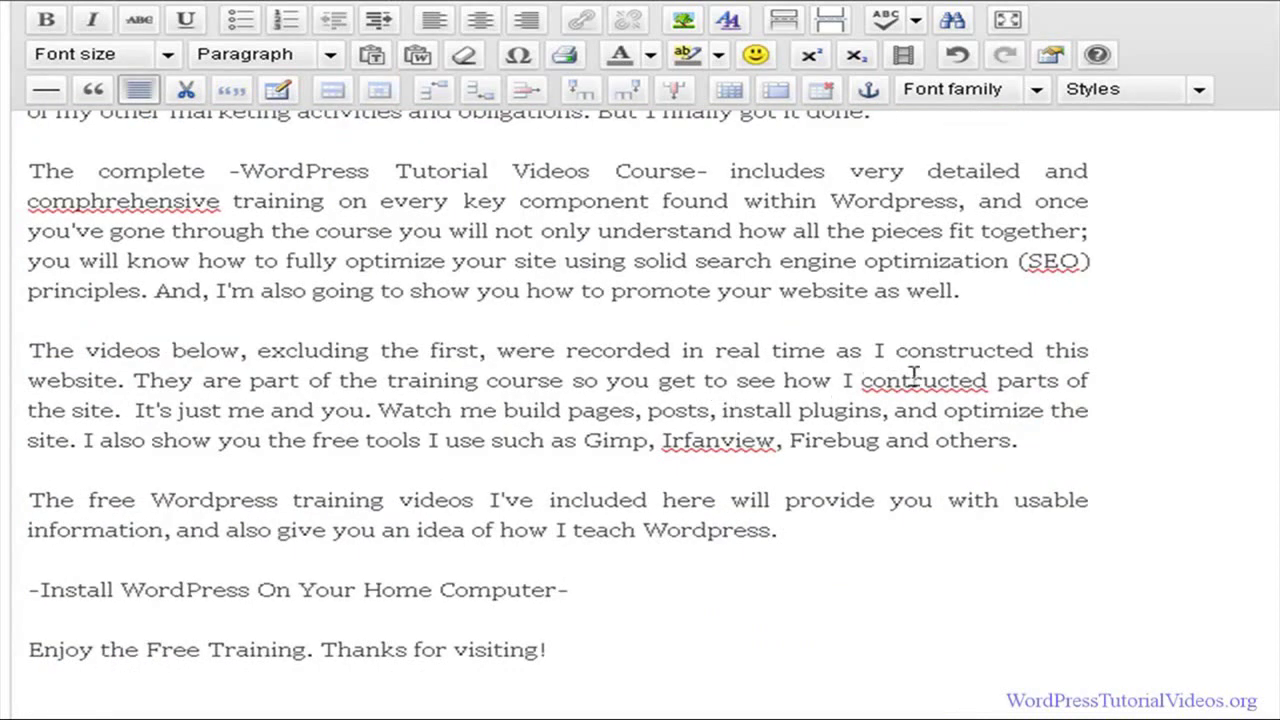
pyautogui.scroll(5, 938, 381)
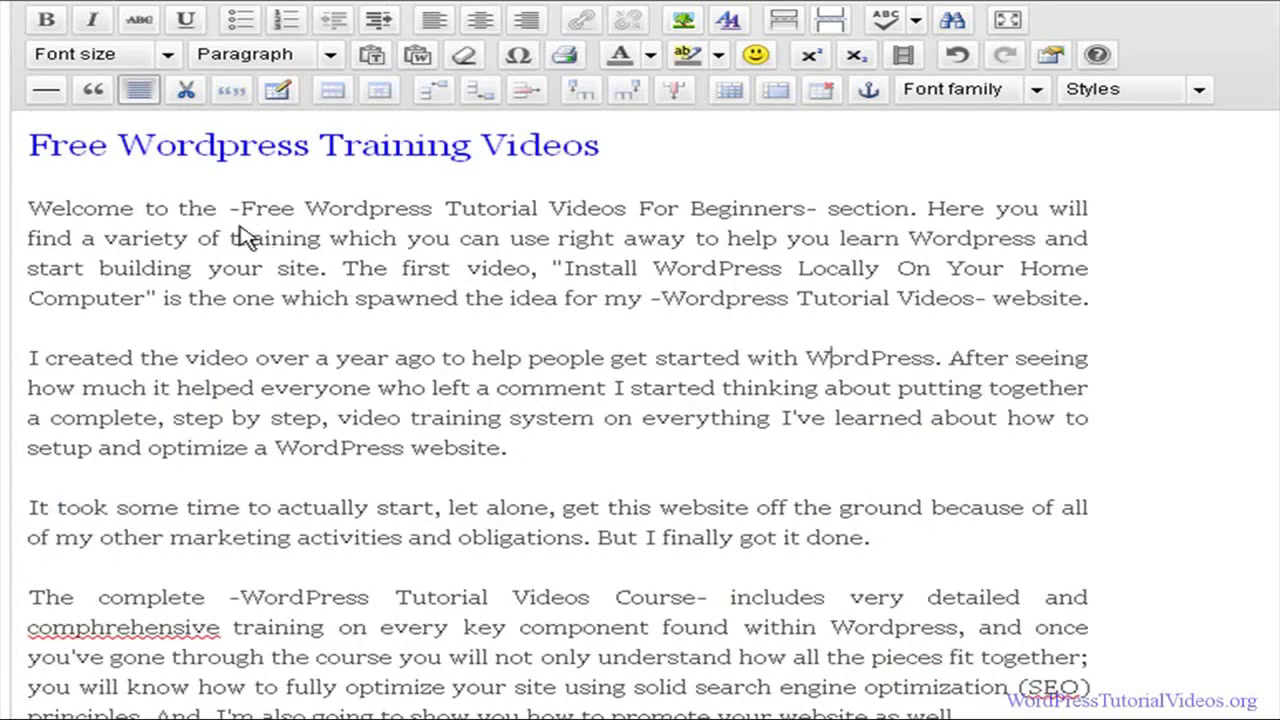
pyautogui.scroll(2, 563, 351)
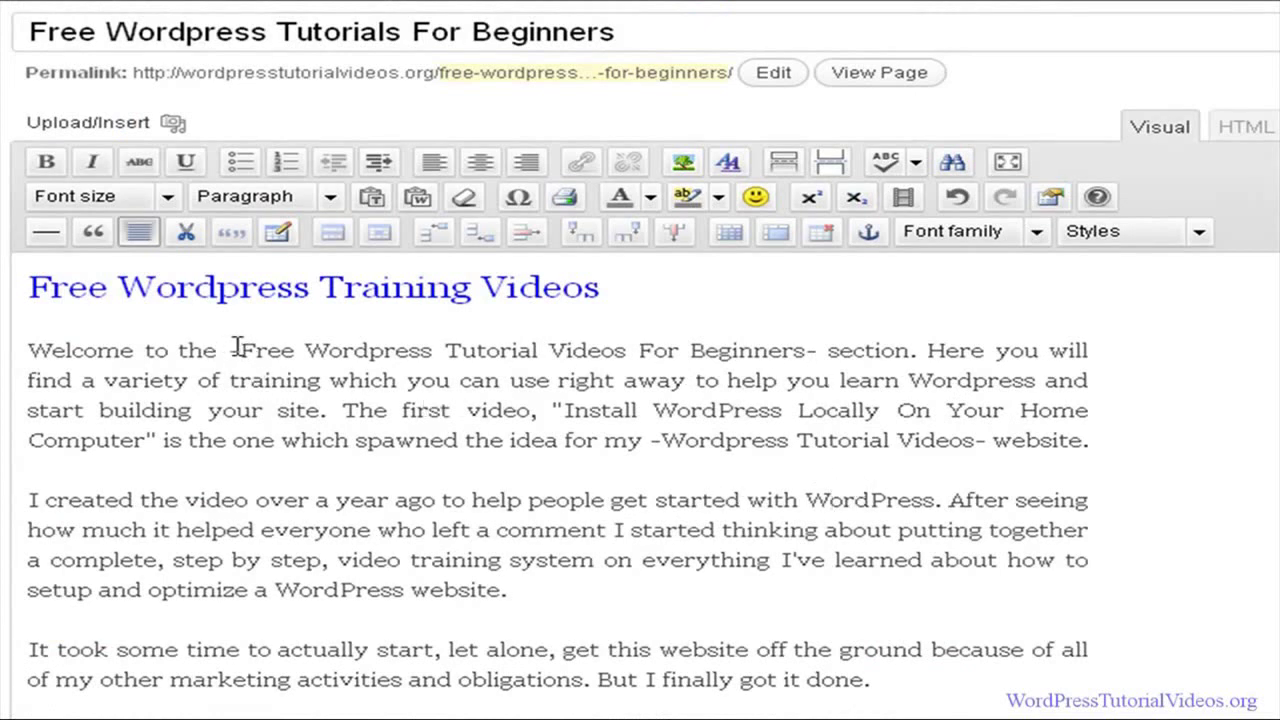
# - Bold 'Free Wordpress Tutorial Videos For Beginners' in the opening sentence, then select 'Wordpress Tutorial Videos'
pyautogui.moveTo(240, 350); pyautogui.dragTo(815, 372)
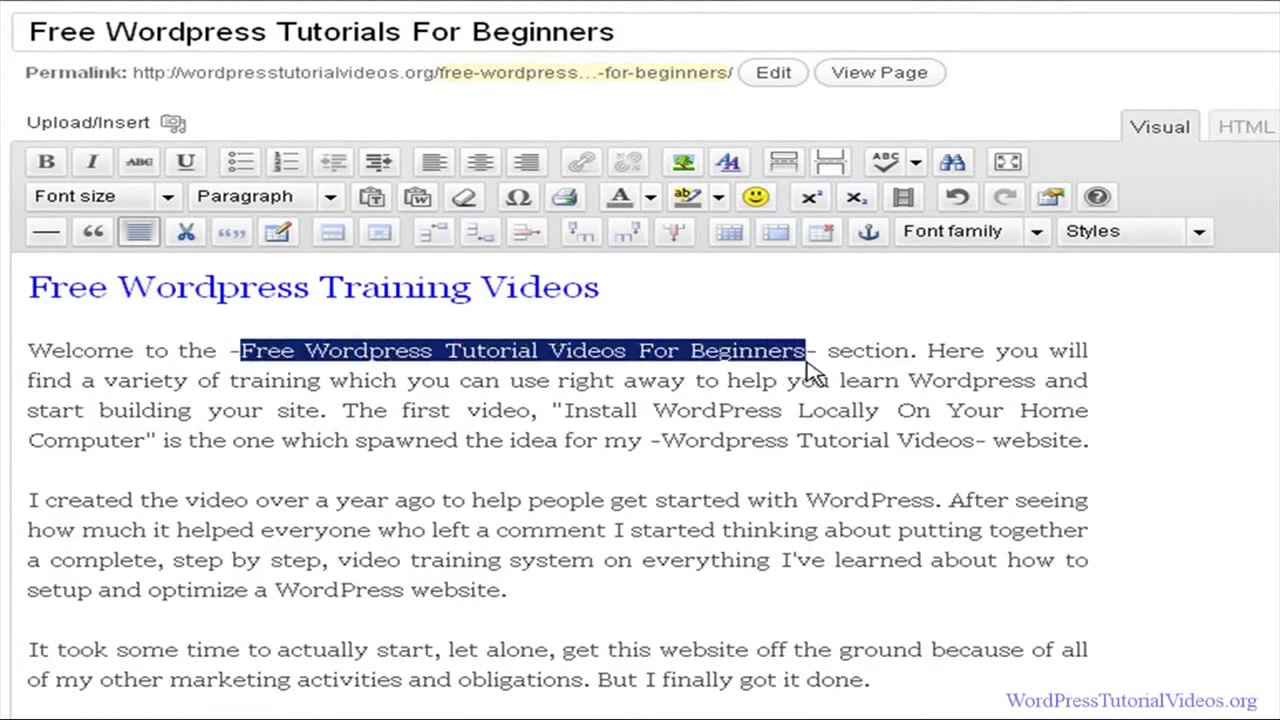
pyautogui.click(47, 164)
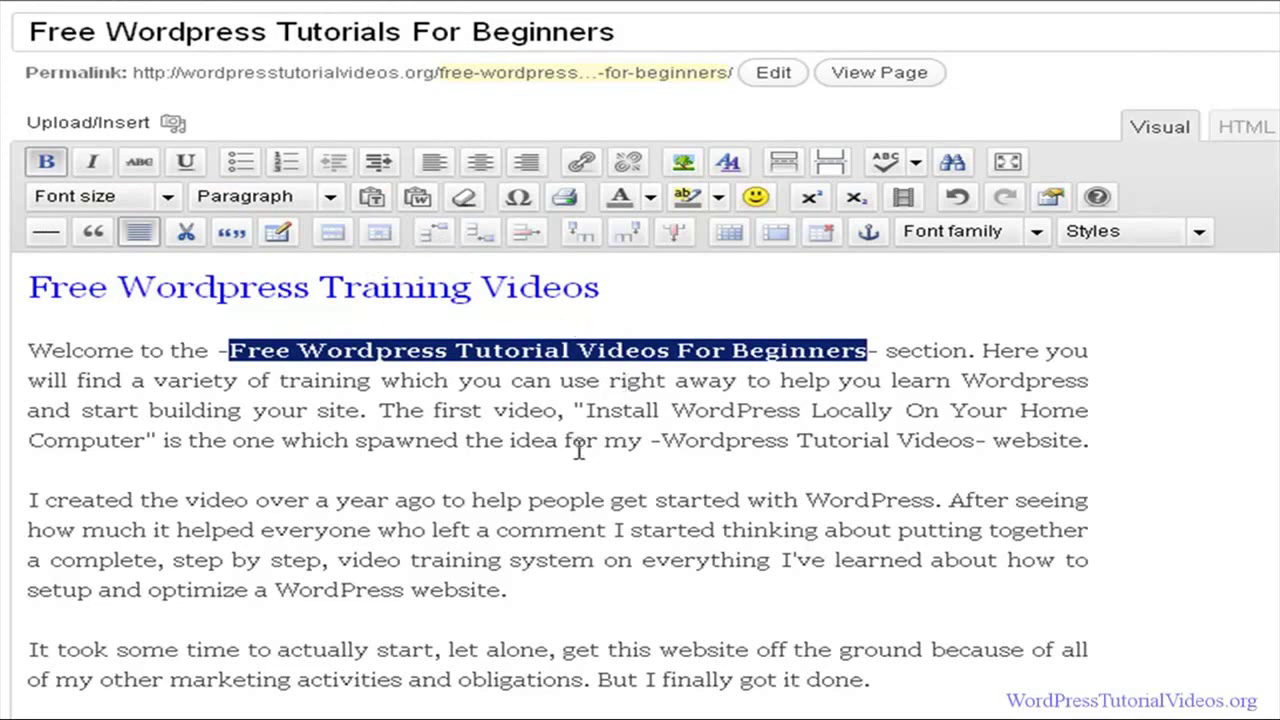
pyautogui.click(543, 350)
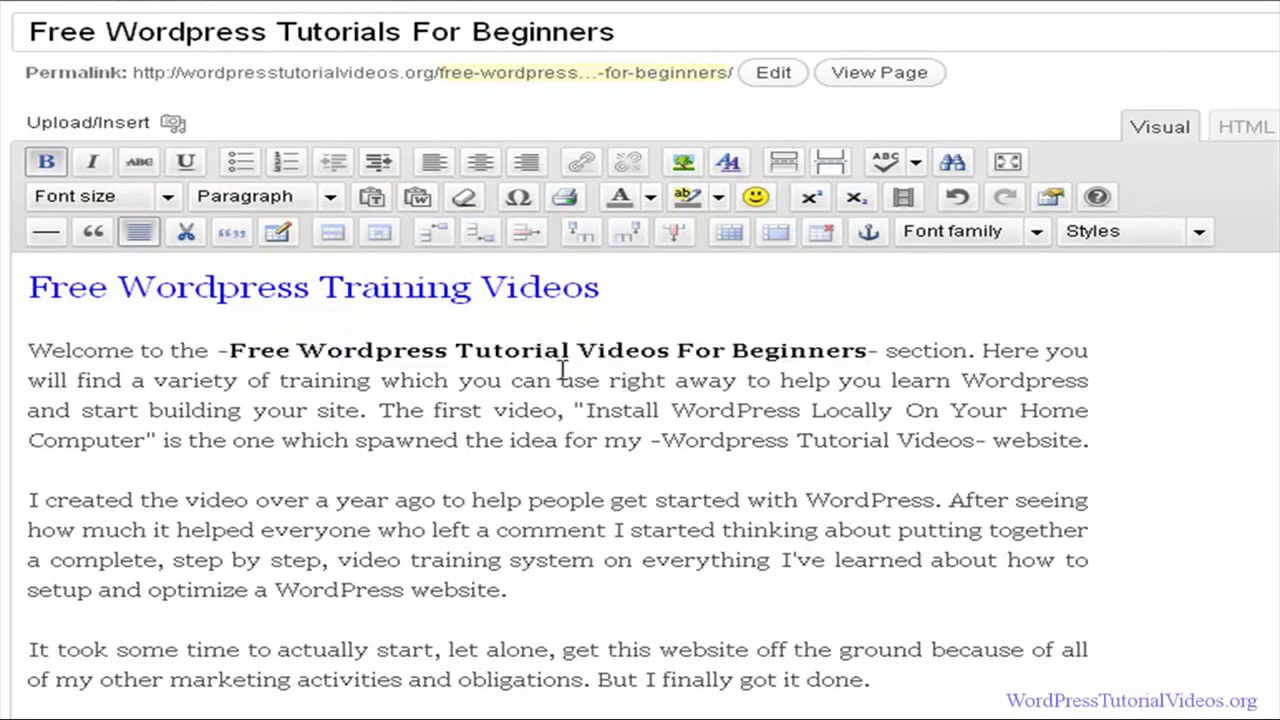
pyautogui.scroll(-3, 566, 370)
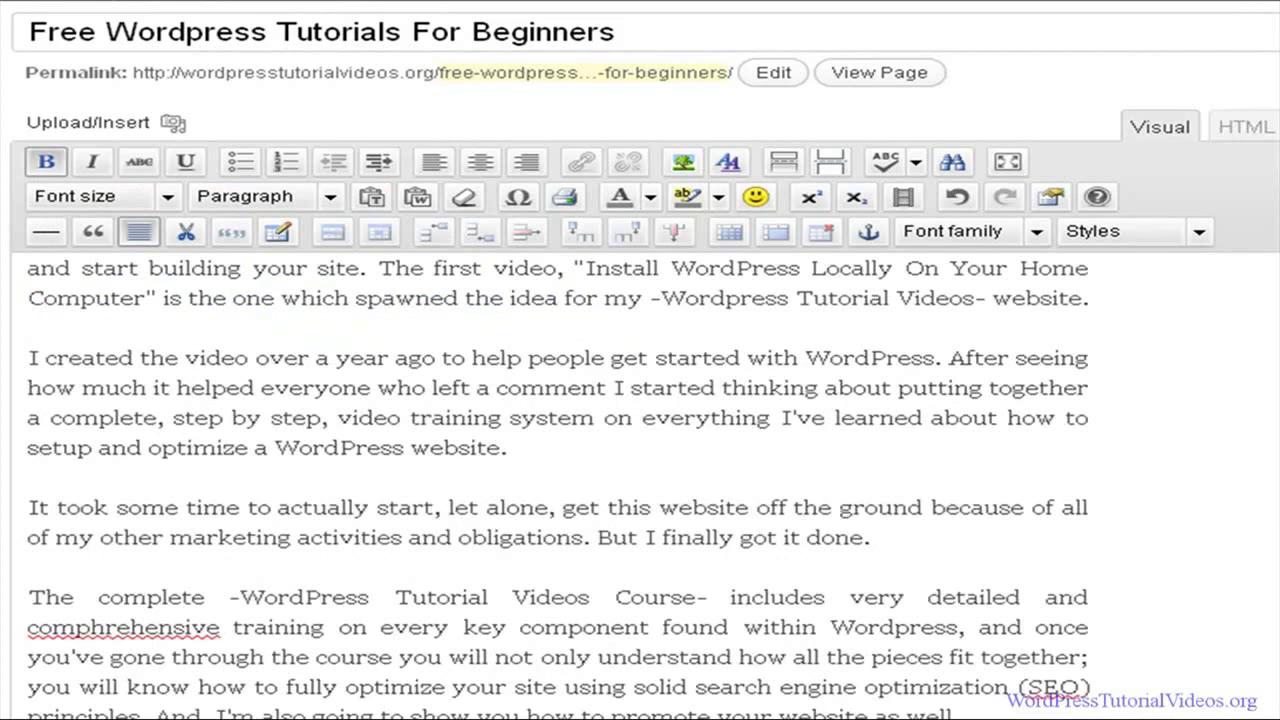
pyautogui.moveTo(661, 297); pyautogui.dragTo(974, 300)
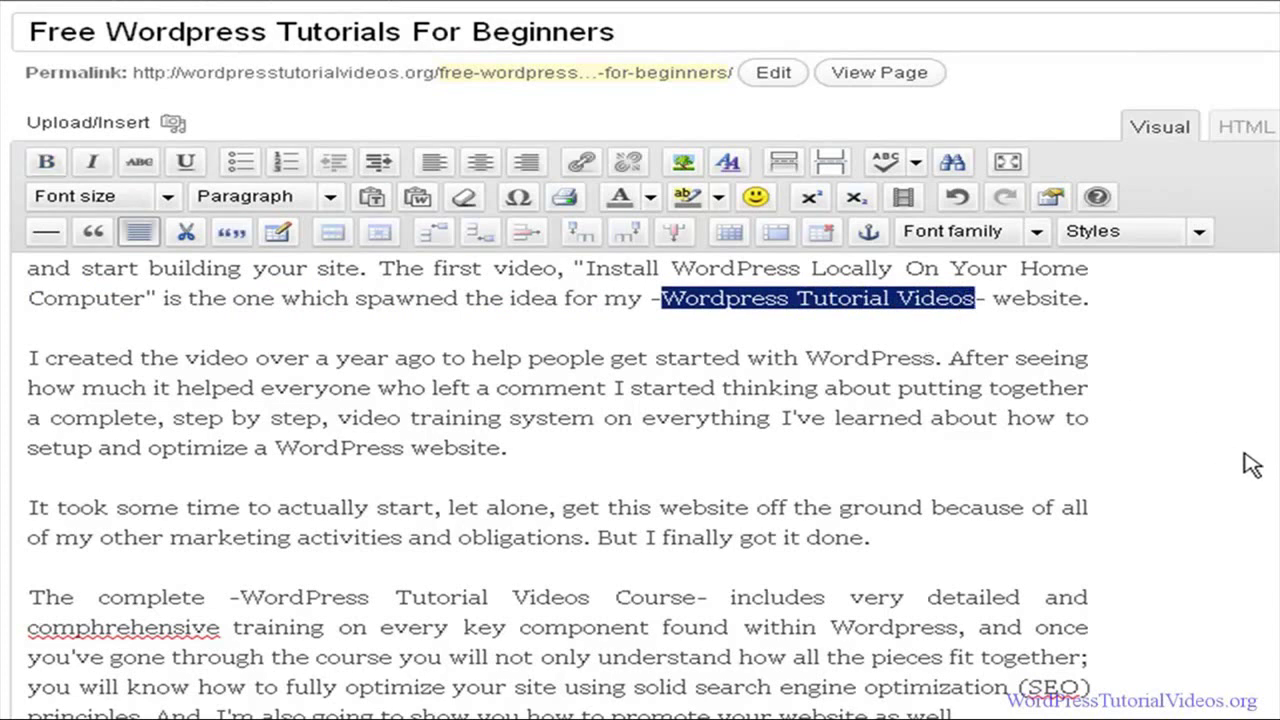
# - Link the selected 'Wordpress Tutorial Videos' phrase to the existing WordPress Tutorial Videos page
pyautogui.scroll(3, 557, 490)
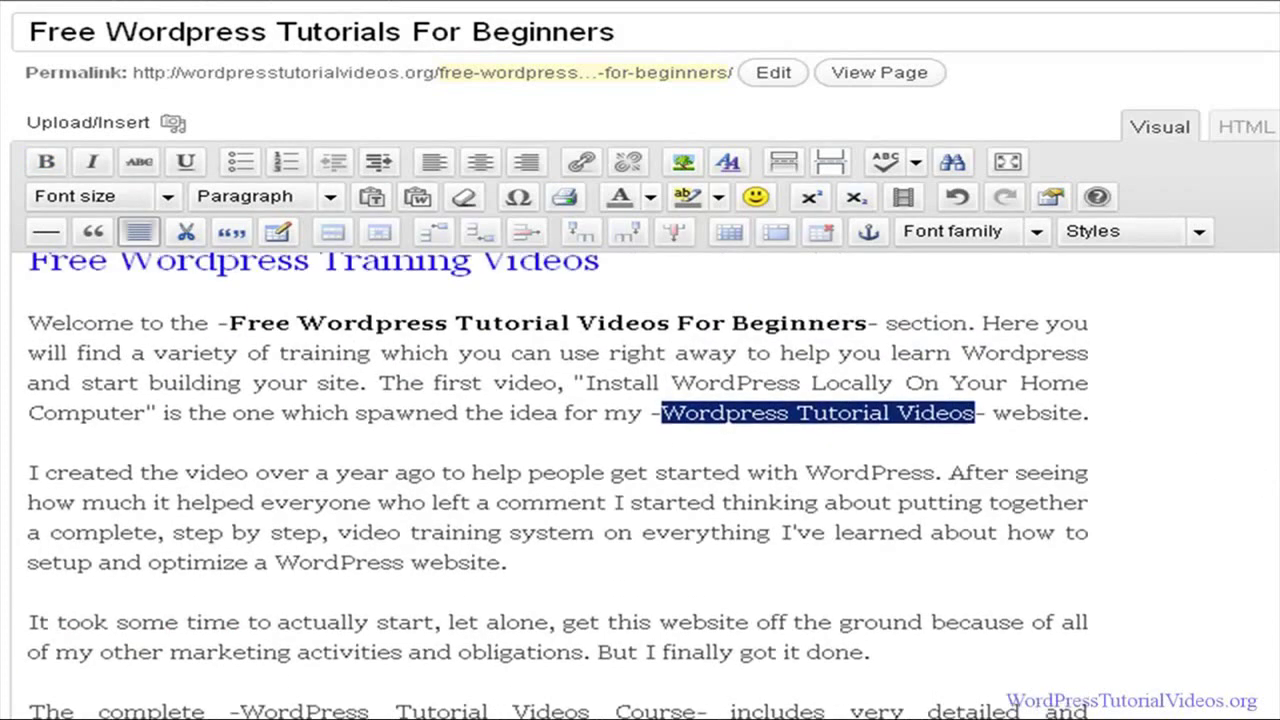
pyautogui.scroll(1, 557, 490)
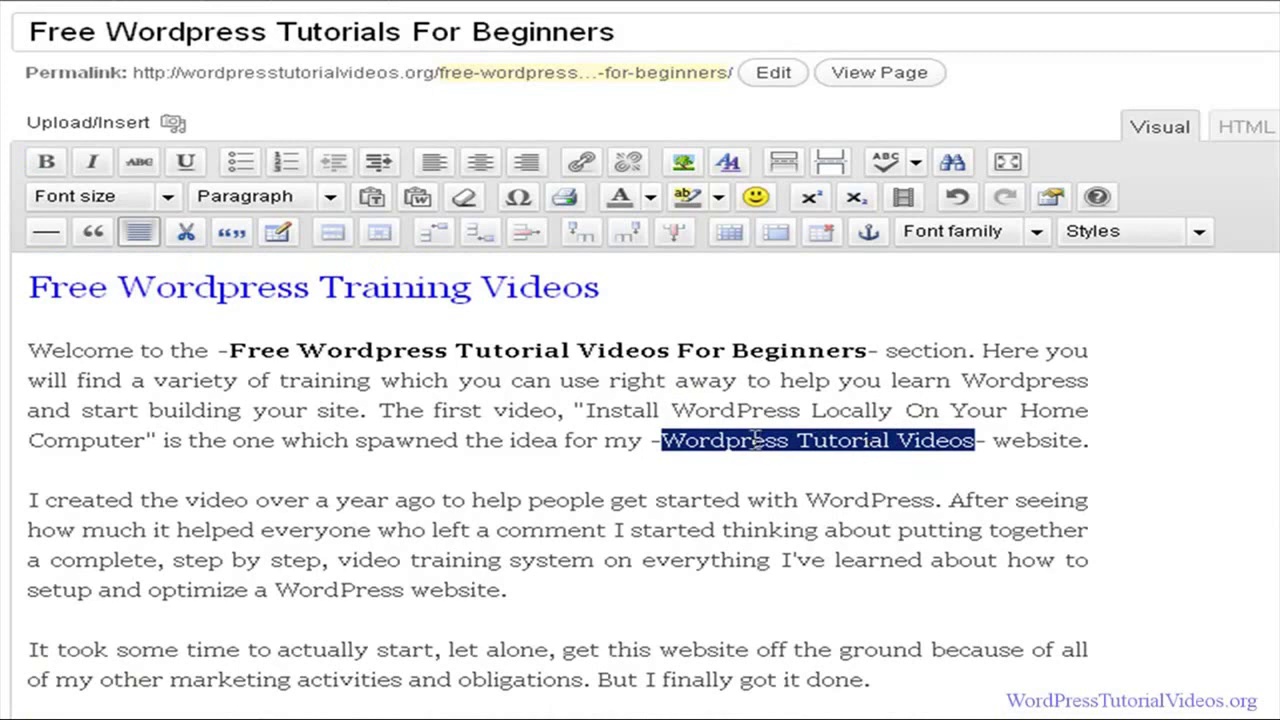
pyautogui.click(582, 164)
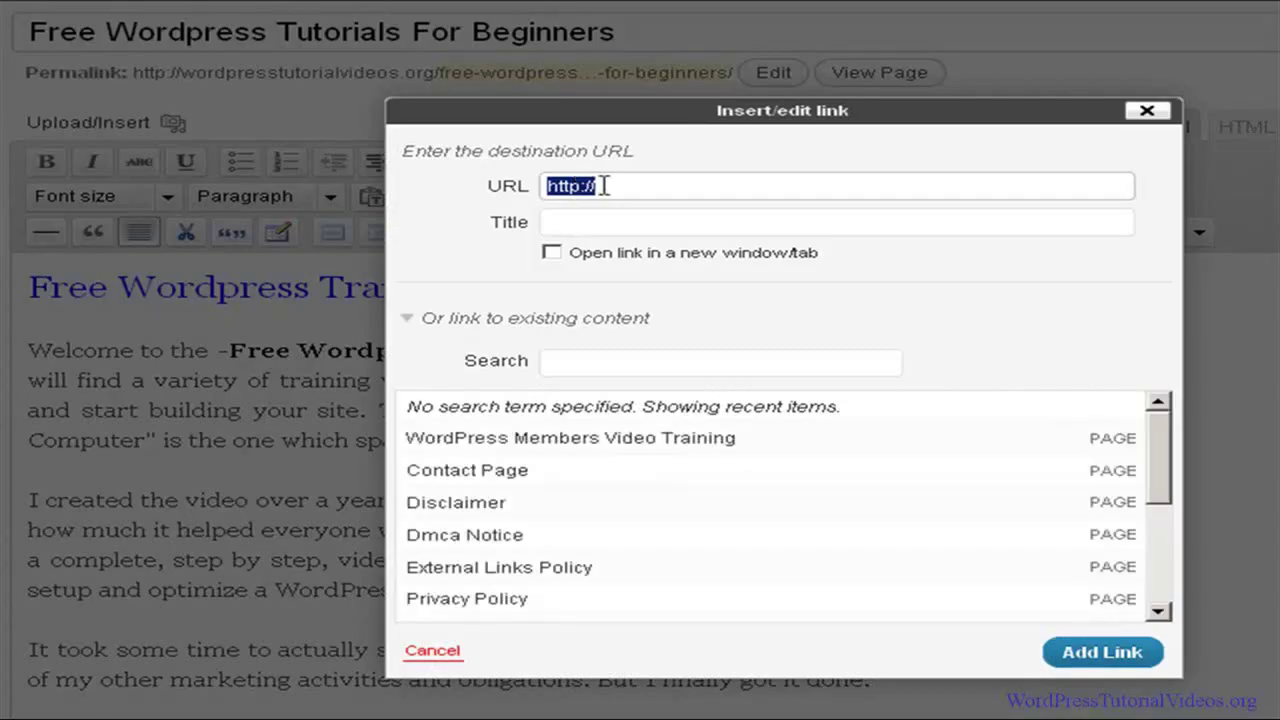
pyautogui.click(412, 320)
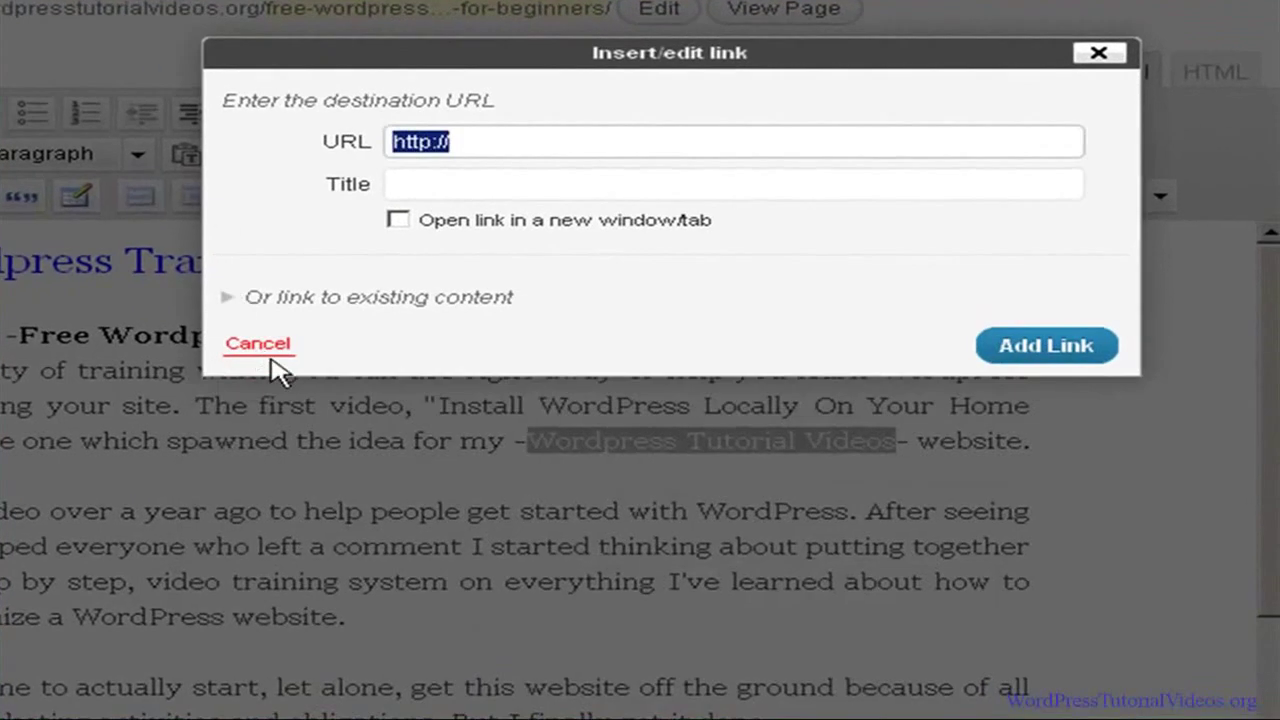
pyautogui.click(266, 310)
pyautogui.click(225, 300)
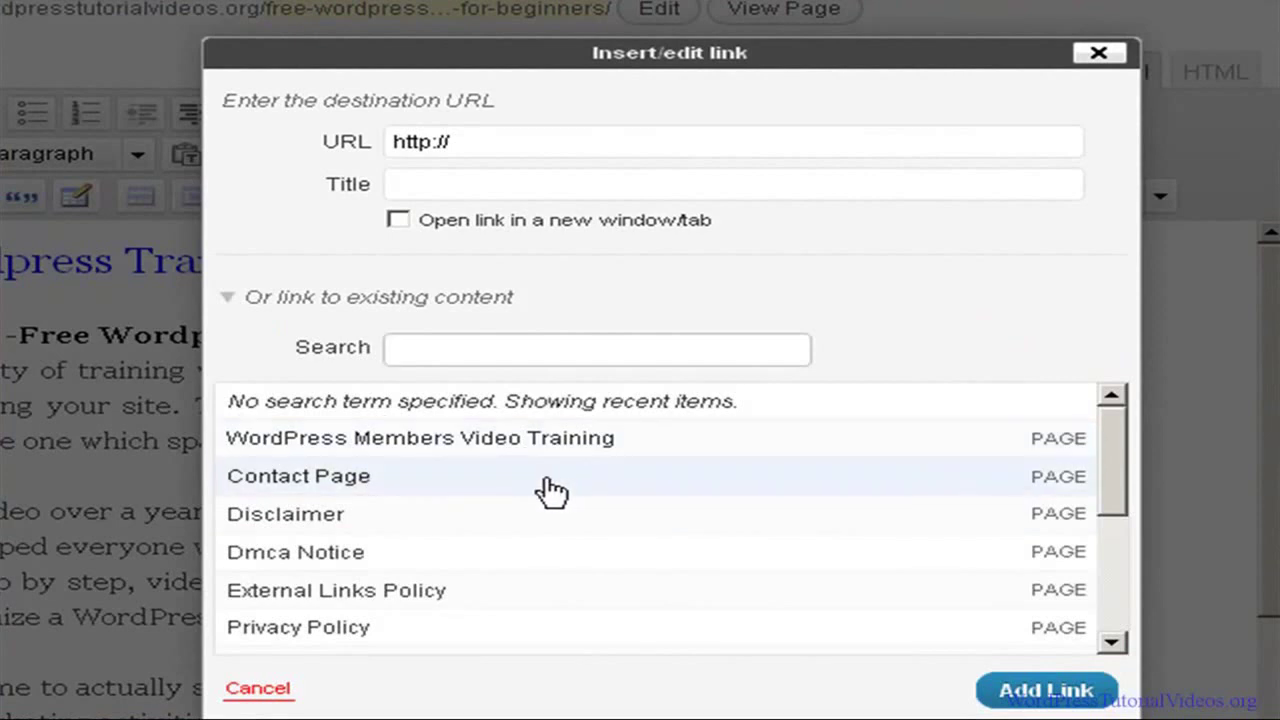
pyautogui.scroll(-3, 520, 500)
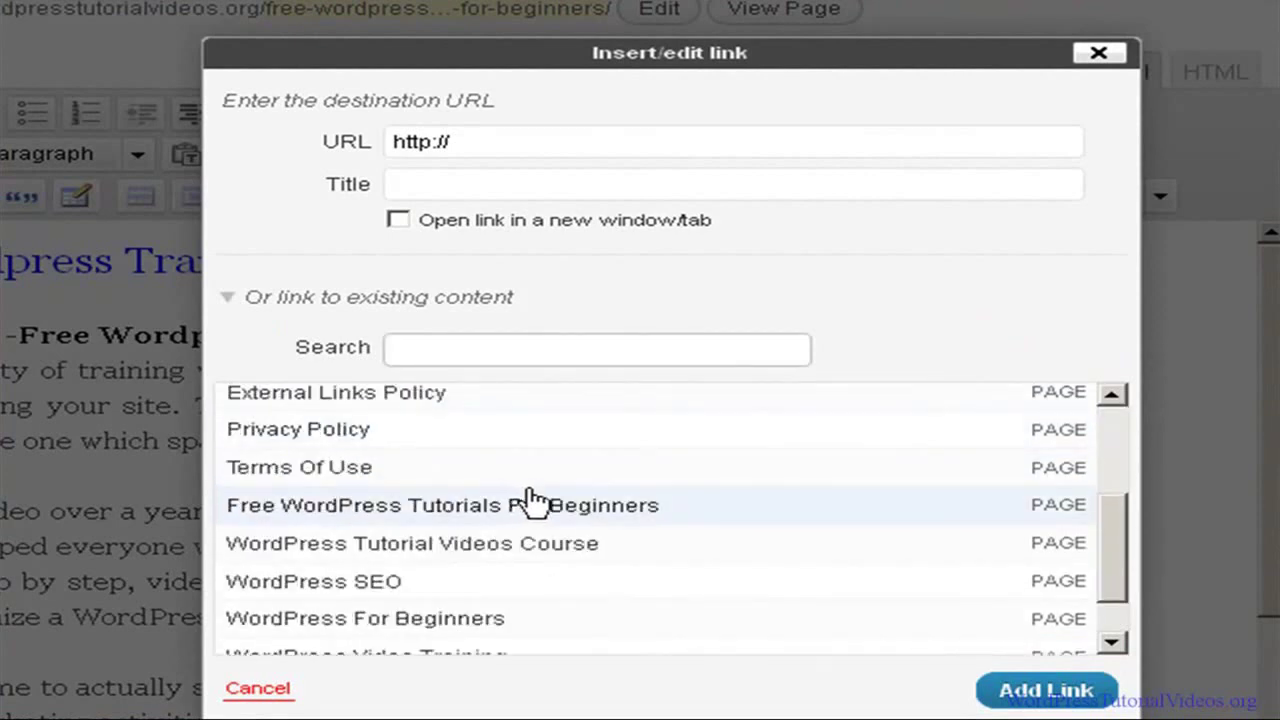
pyautogui.scroll(-2, 528, 500)
pyautogui.scroll(-2, 540, 507)
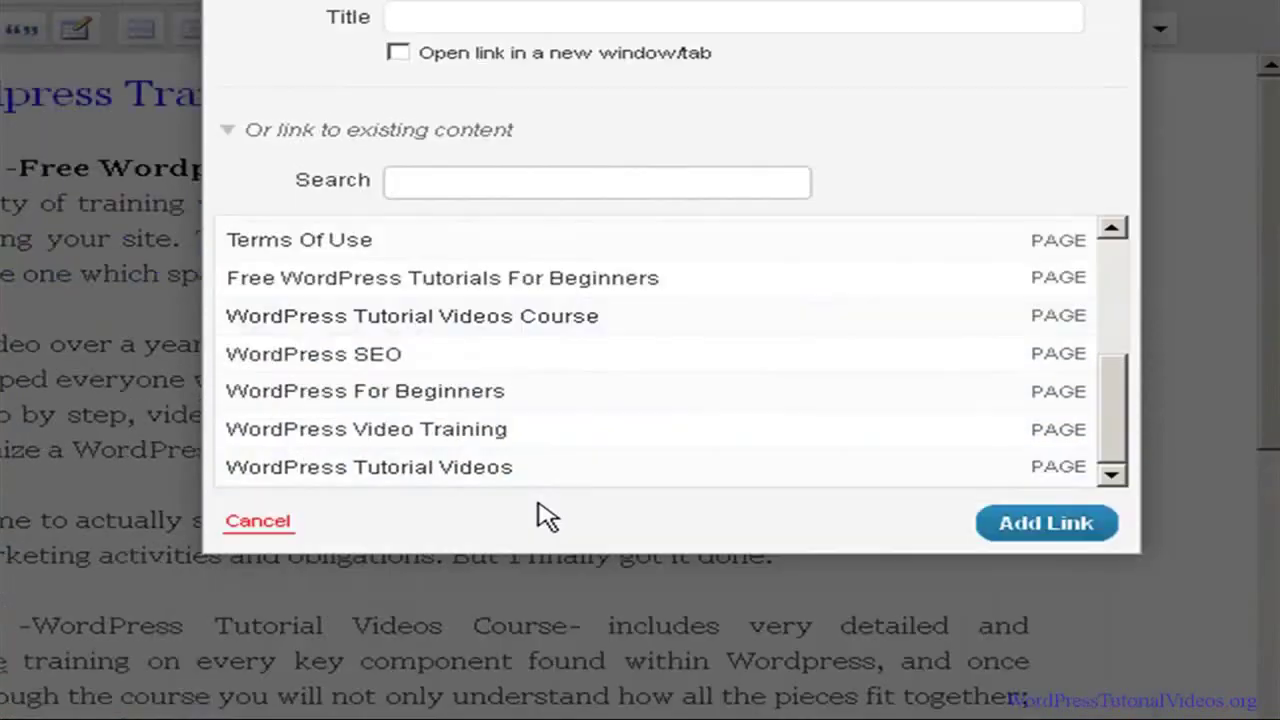
pyautogui.click(402, 475)
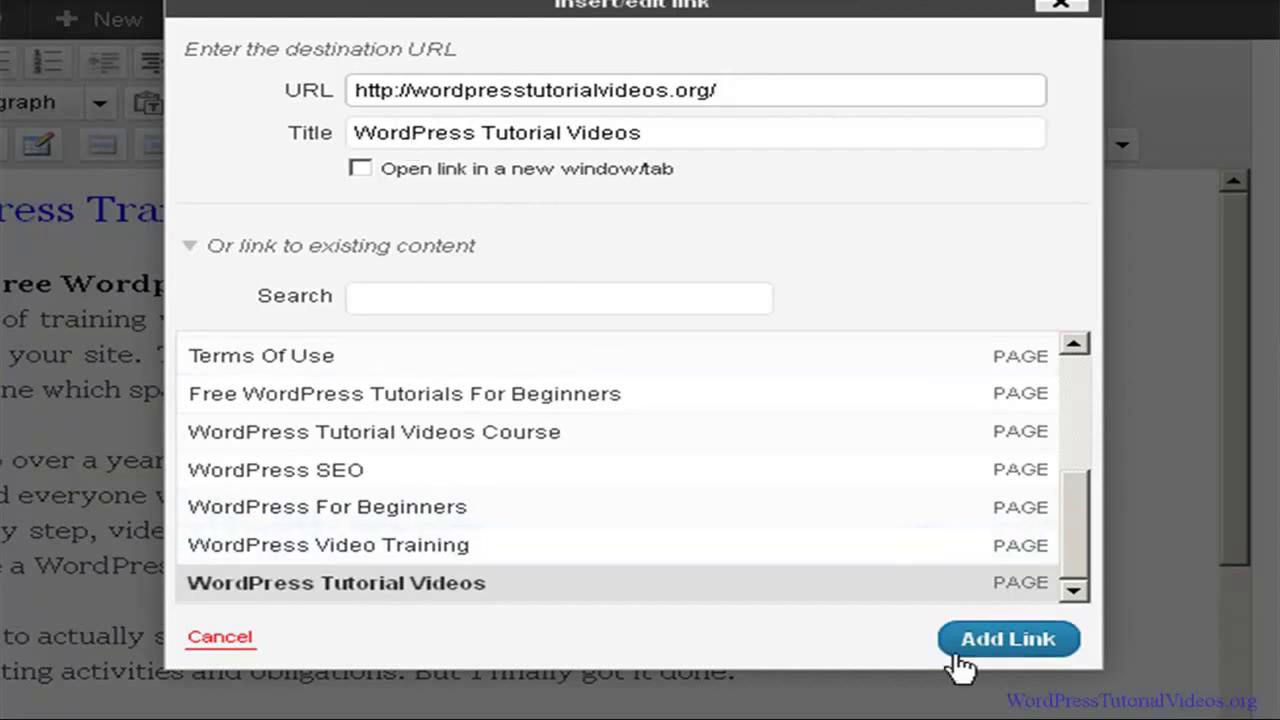
pyautogui.click(997, 646)
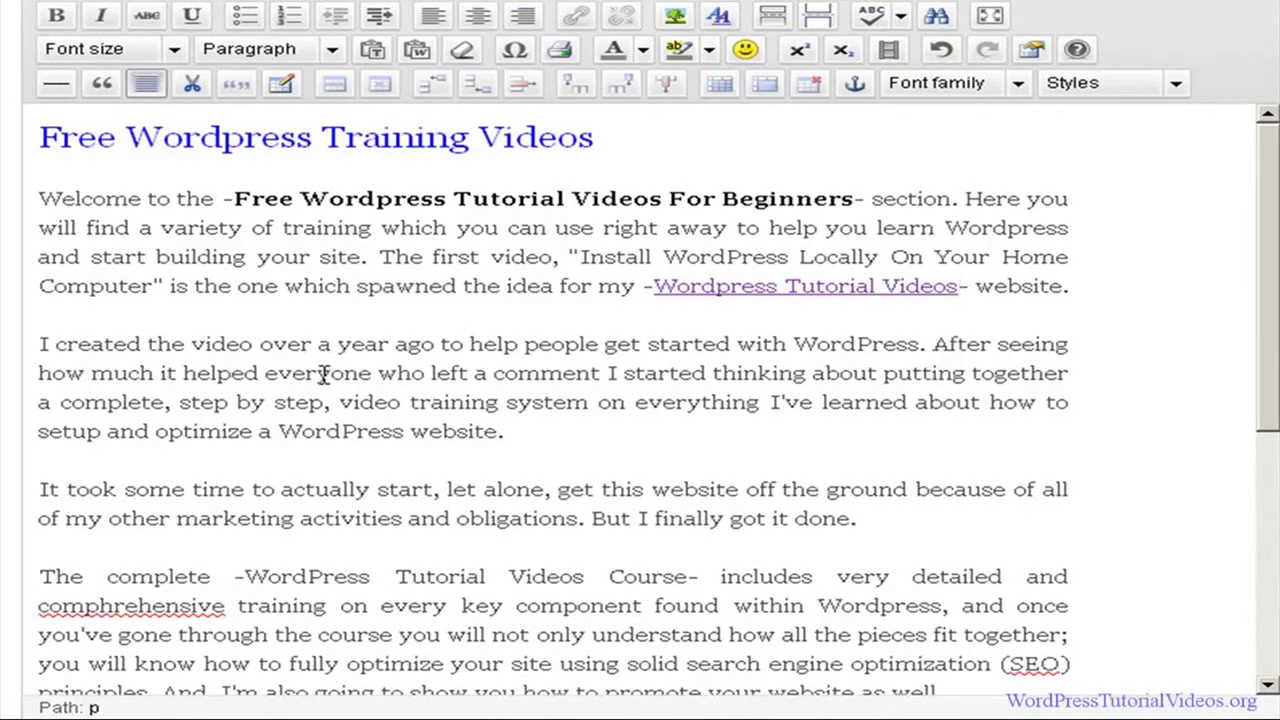
# - Link 'WordPress Tutorial Videos Course' in the course paragraph to the WordPress Tutorial Videos Course page
pyautogui.moveTo(338, 401); pyautogui.dragTo(597, 404)
pyautogui.moveTo(793, 343); pyautogui.dragTo(920, 344)
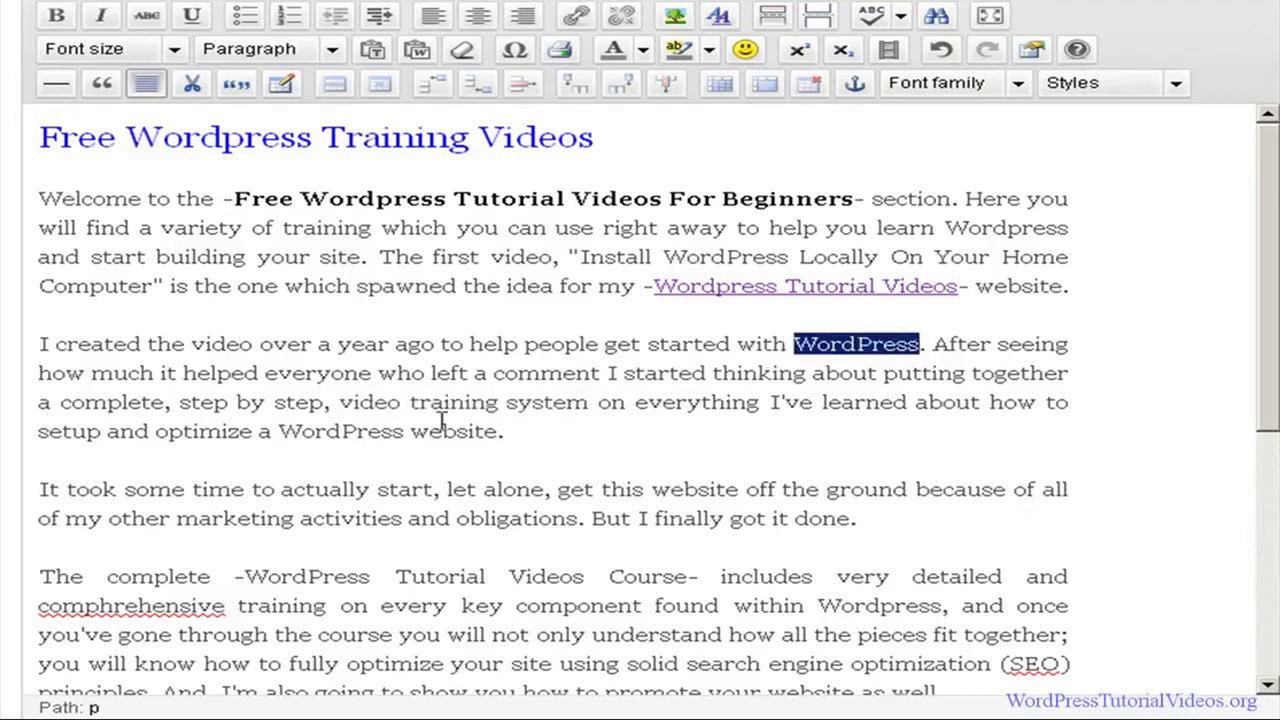
pyautogui.scroll(-5, 368, 425)
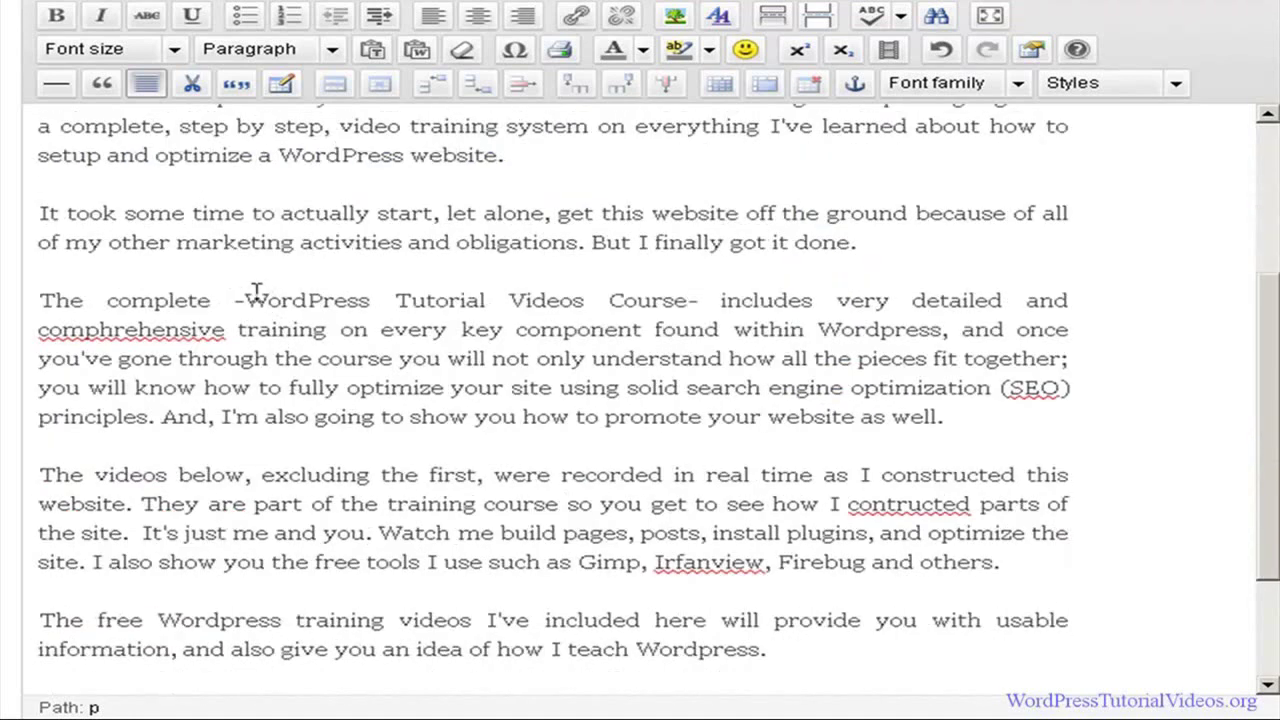
pyautogui.moveTo(244, 297); pyautogui.dragTo(676, 303)
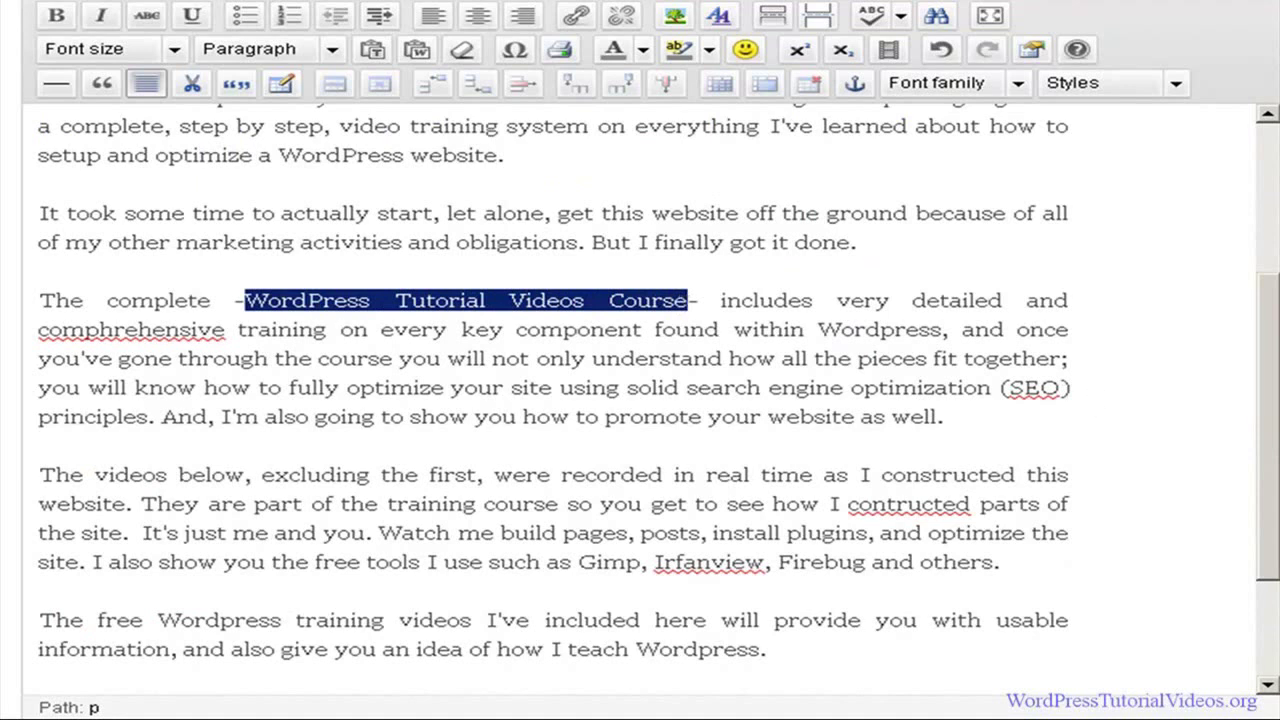
pyautogui.moveTo(1272, 462); pyautogui.dragTo(1272, 455)
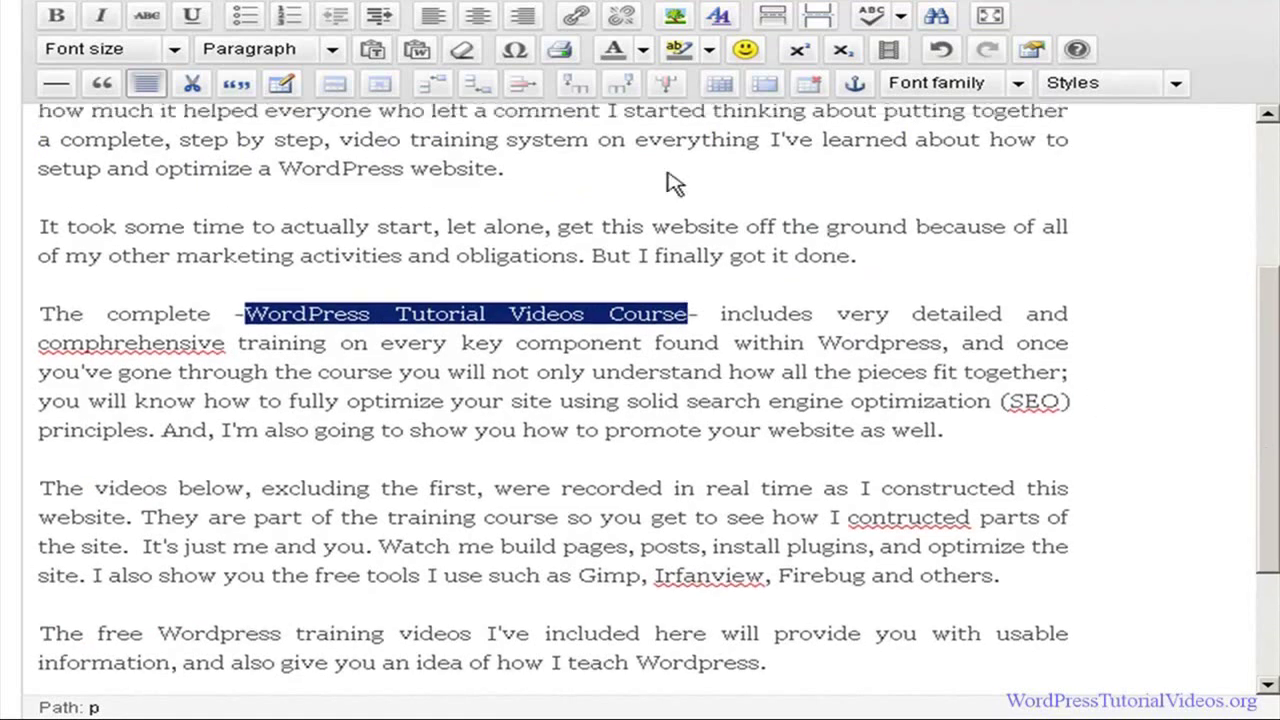
pyautogui.click(576, 18)
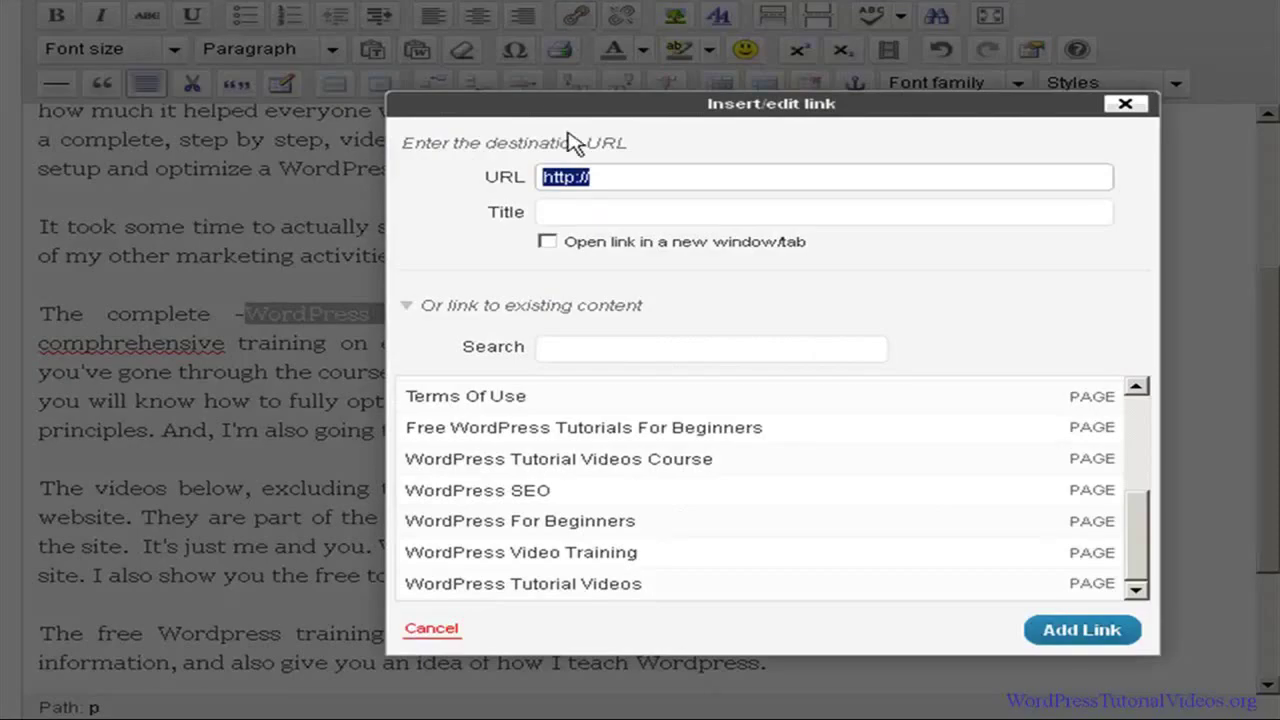
pyautogui.click(606, 466)
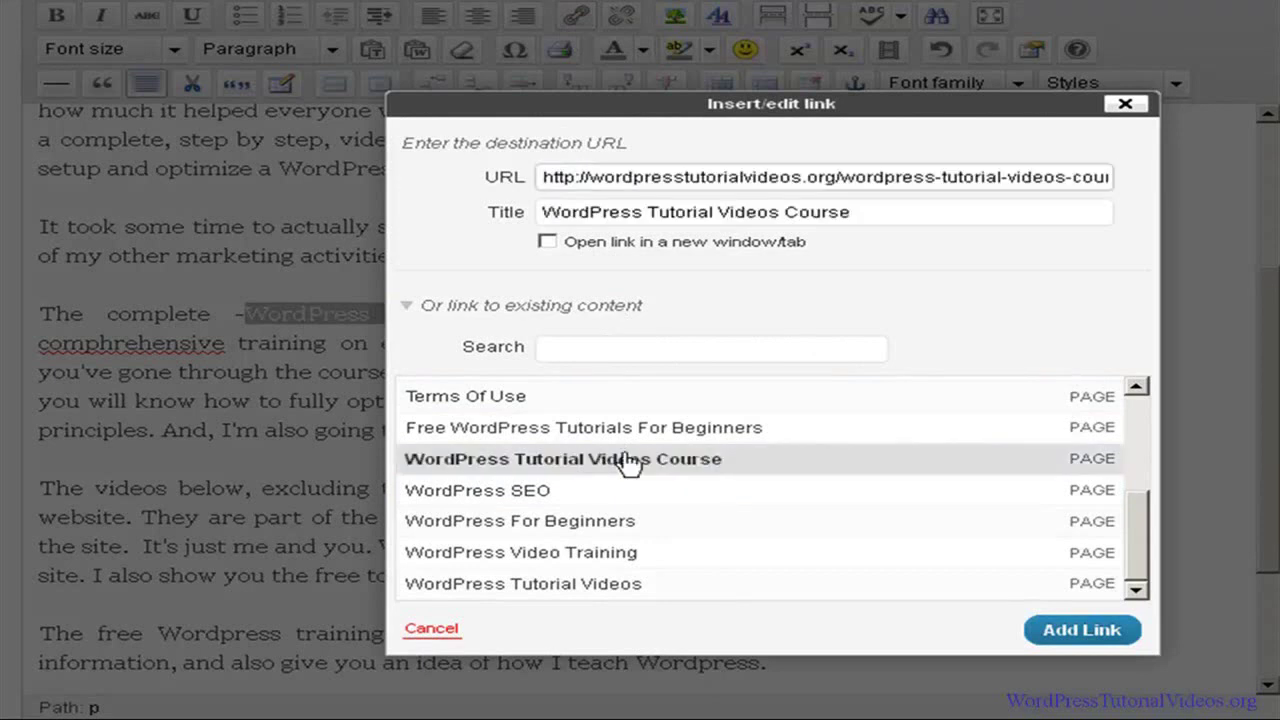
pyautogui.click(1047, 628)
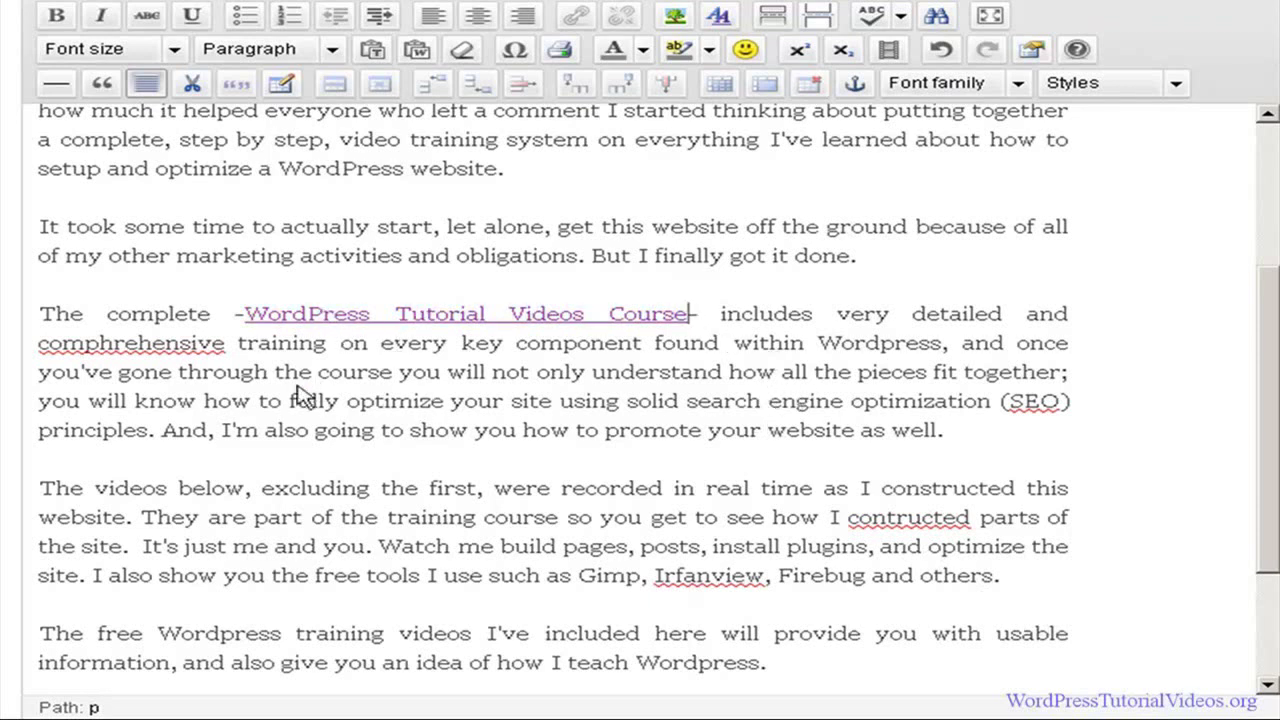
# - Highlight various words and phrases in the body text while reviewing the page wording
pyautogui.moveTo(345, 400); pyautogui.dragTo(588, 408)
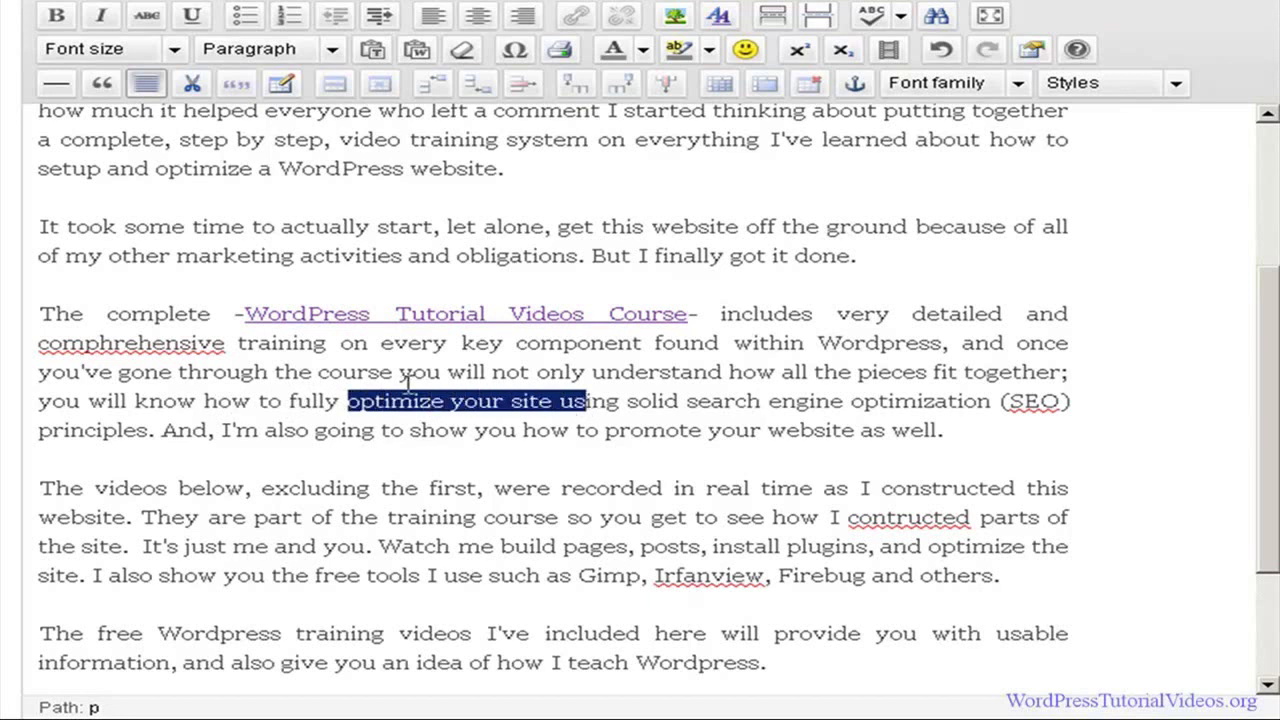
pyautogui.moveTo(315, 371); pyautogui.dragTo(378, 370)
pyautogui.moveTo(818, 342); pyautogui.dragTo(941, 347)
pyautogui.moveTo(935, 400); pyautogui.dragTo(1088, 408)
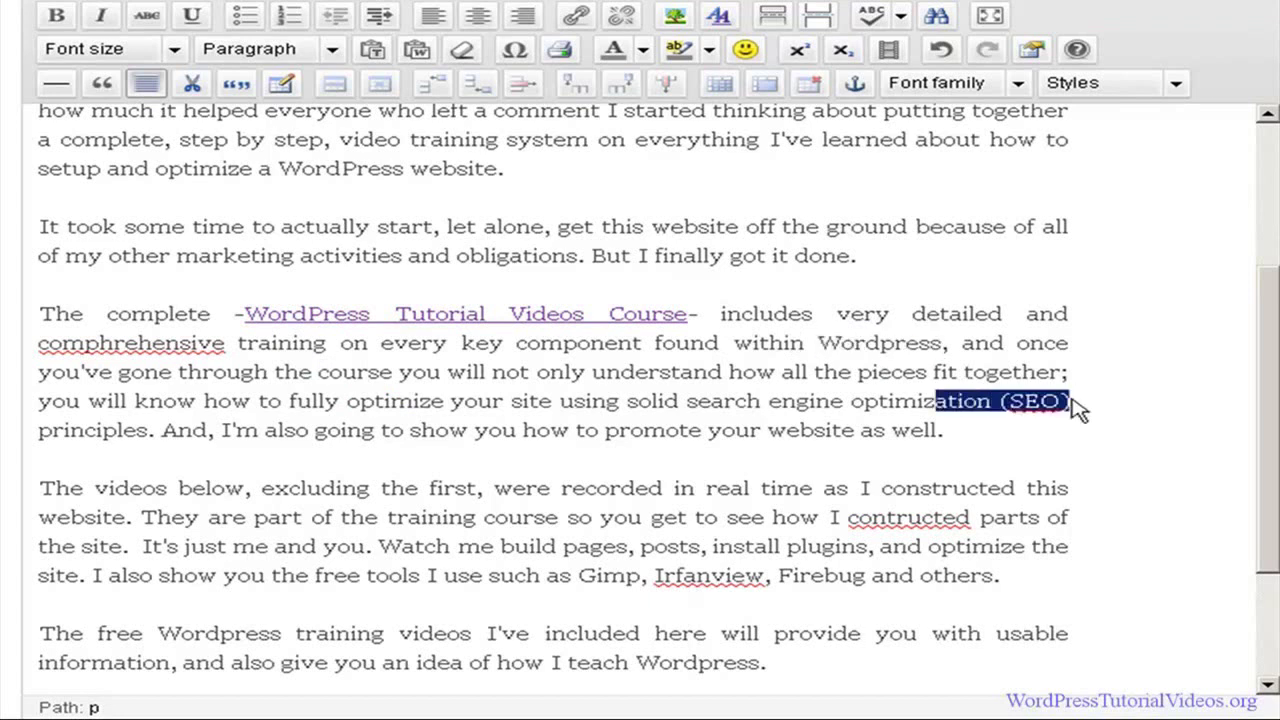
pyautogui.scroll(-3, 500, 410)
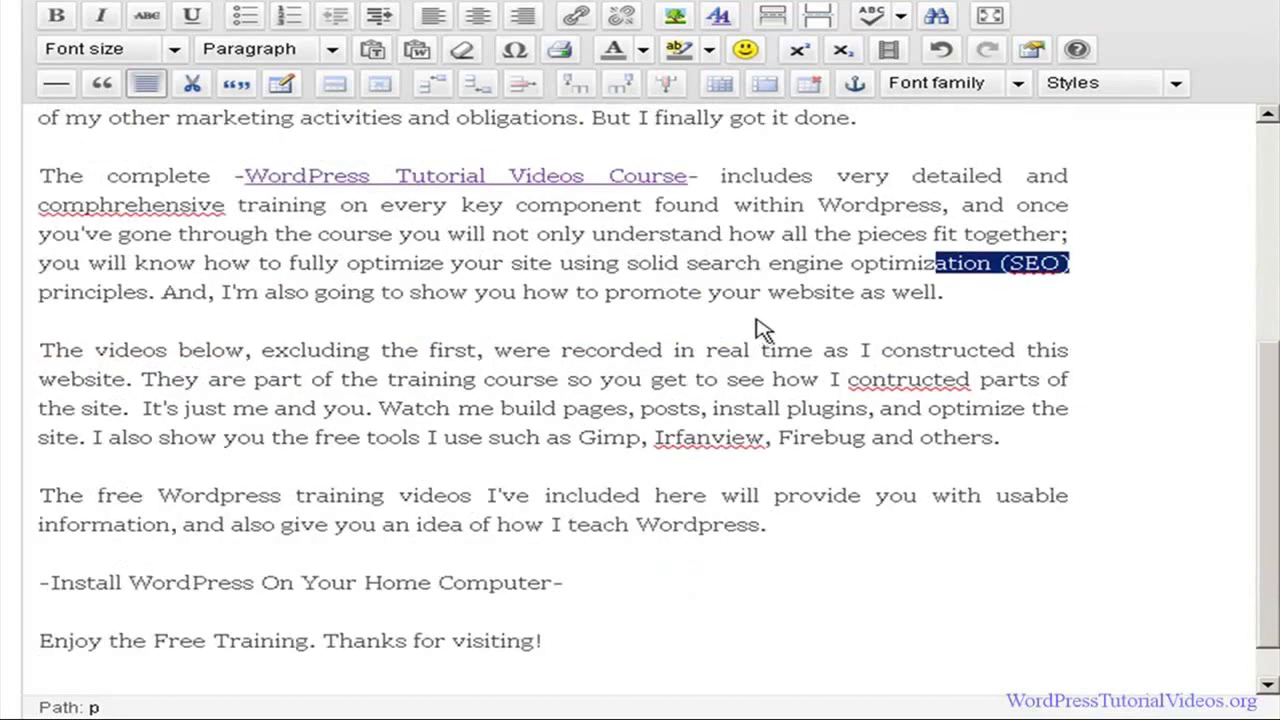
pyautogui.doubleClick(777, 290)
pyautogui.click(403, 291)
pyautogui.moveTo(406, 291); pyautogui.dragTo(221, 292)
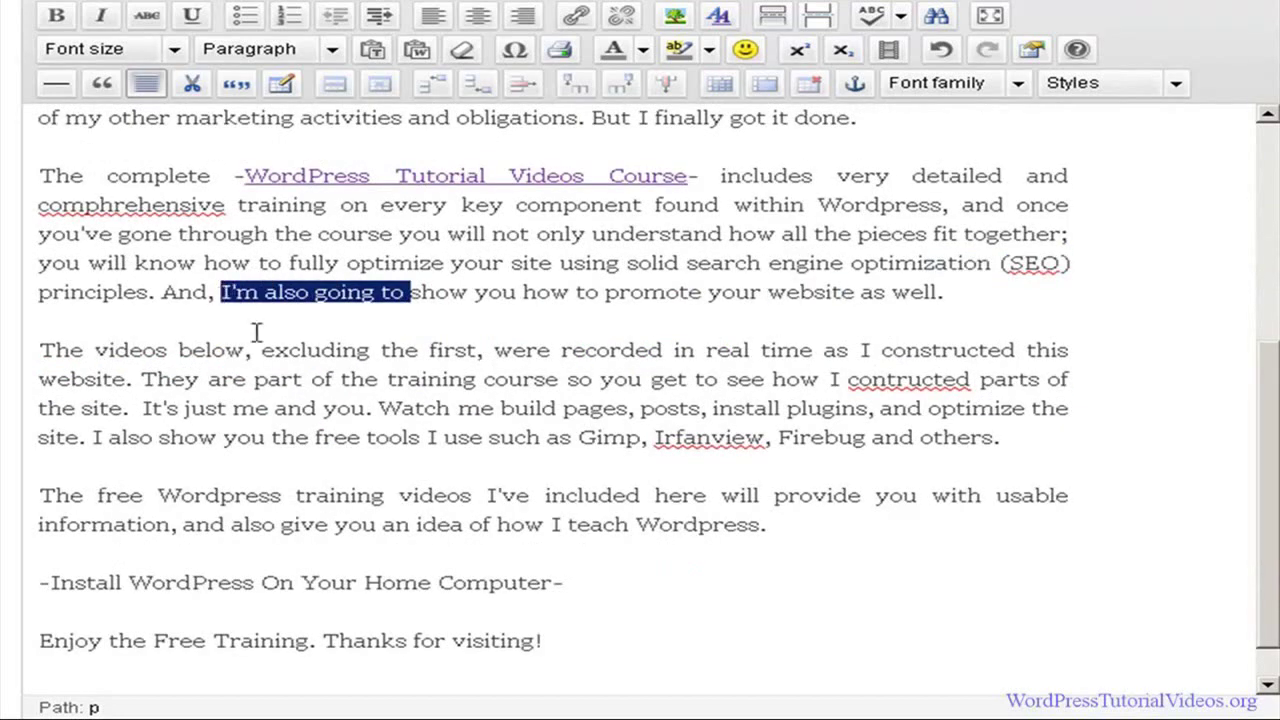
pyautogui.scroll(-1, 113, 331)
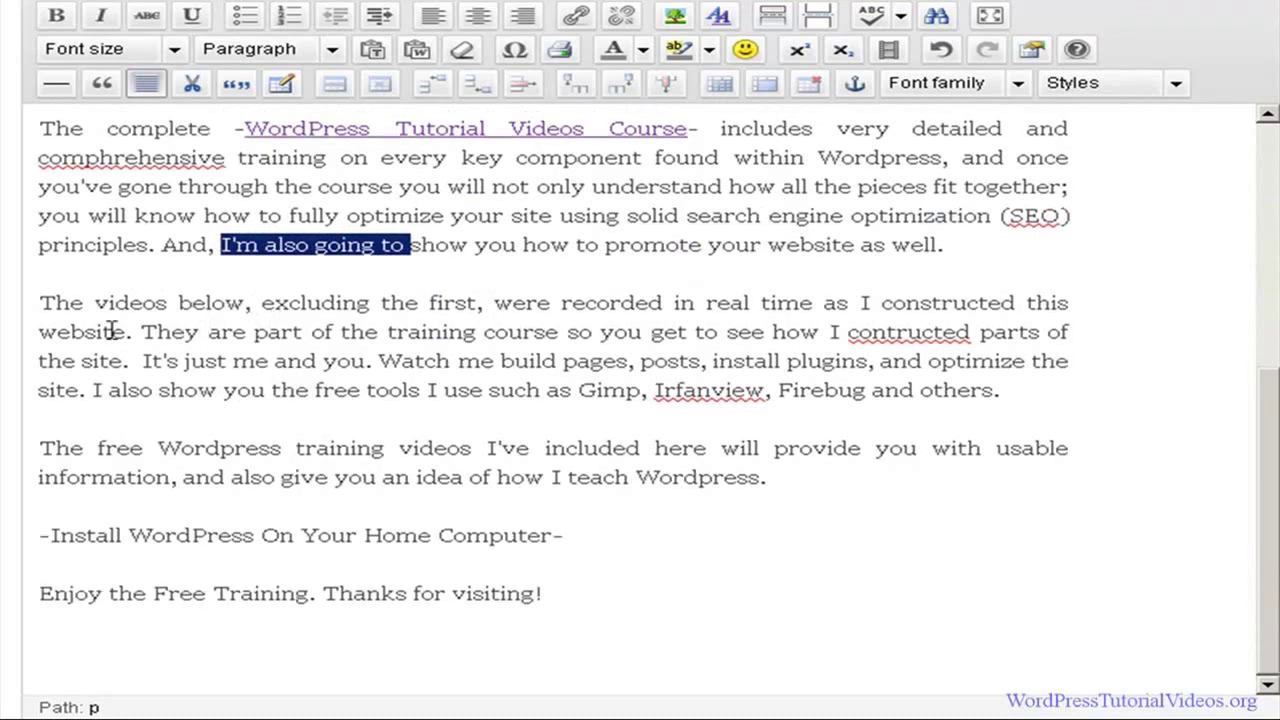
pyautogui.moveTo(95, 302); pyautogui.dragTo(160, 300)
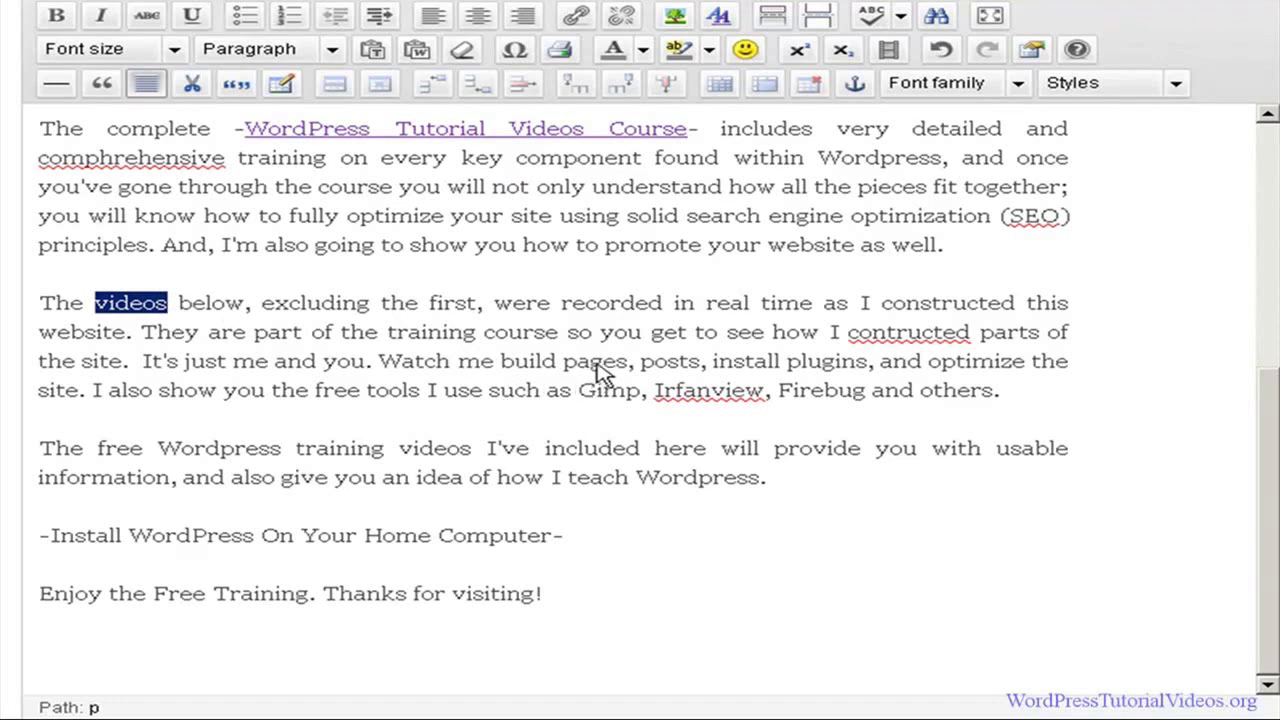
pyautogui.moveTo(563, 360); pyautogui.dragTo(720, 360)
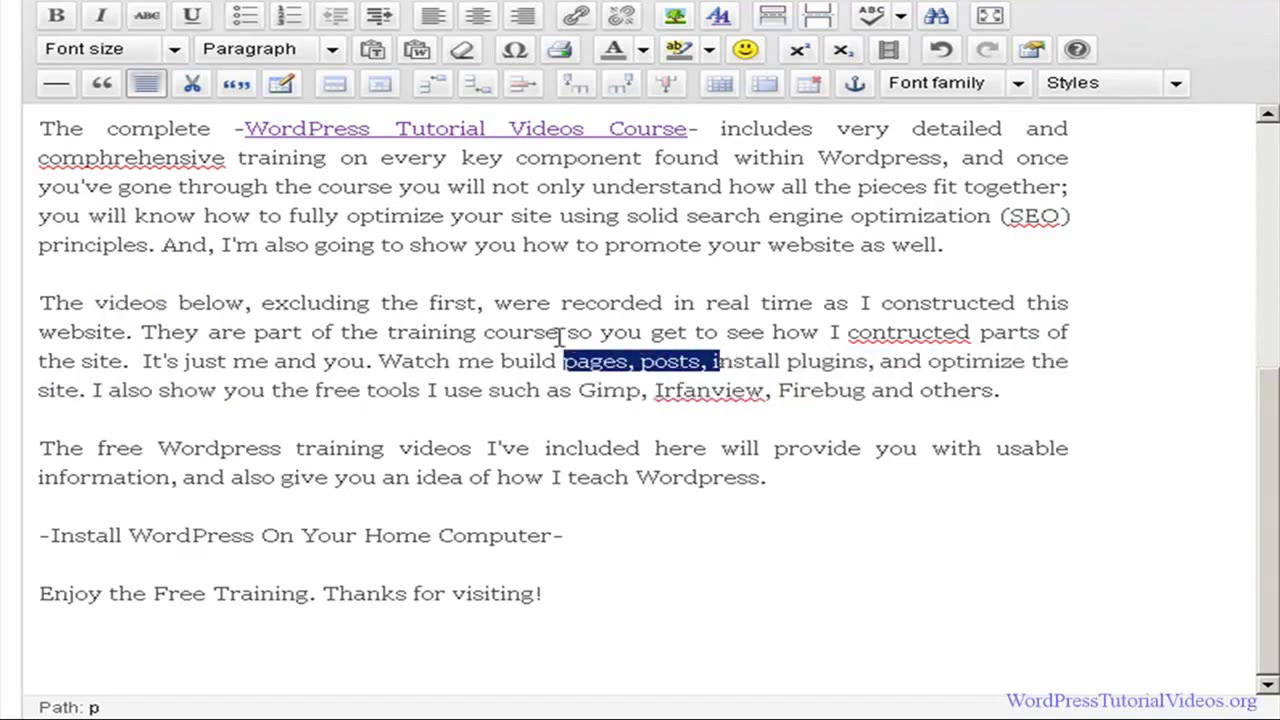
pyautogui.click(502, 326)
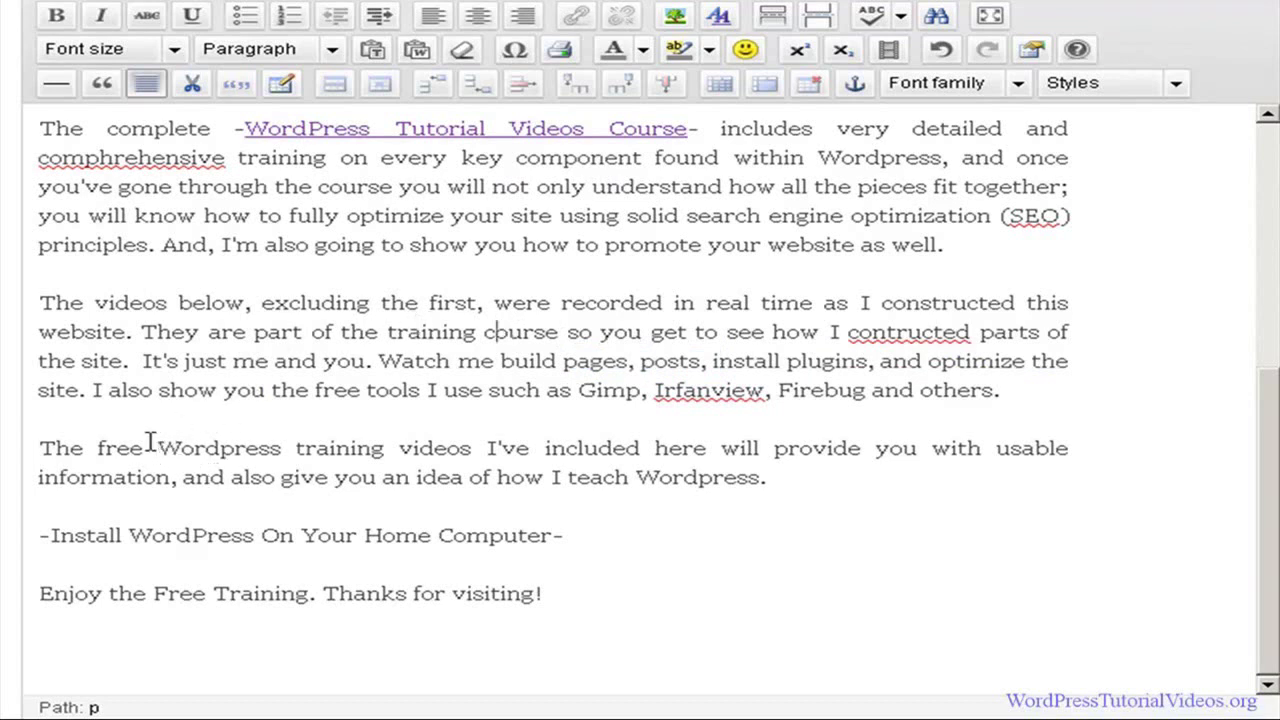
# - Bold the phrase 'Wordpress training videos' in the paragraph beginning 'The free'
pyautogui.moveTo(157, 447); pyautogui.dragTo(472, 447)
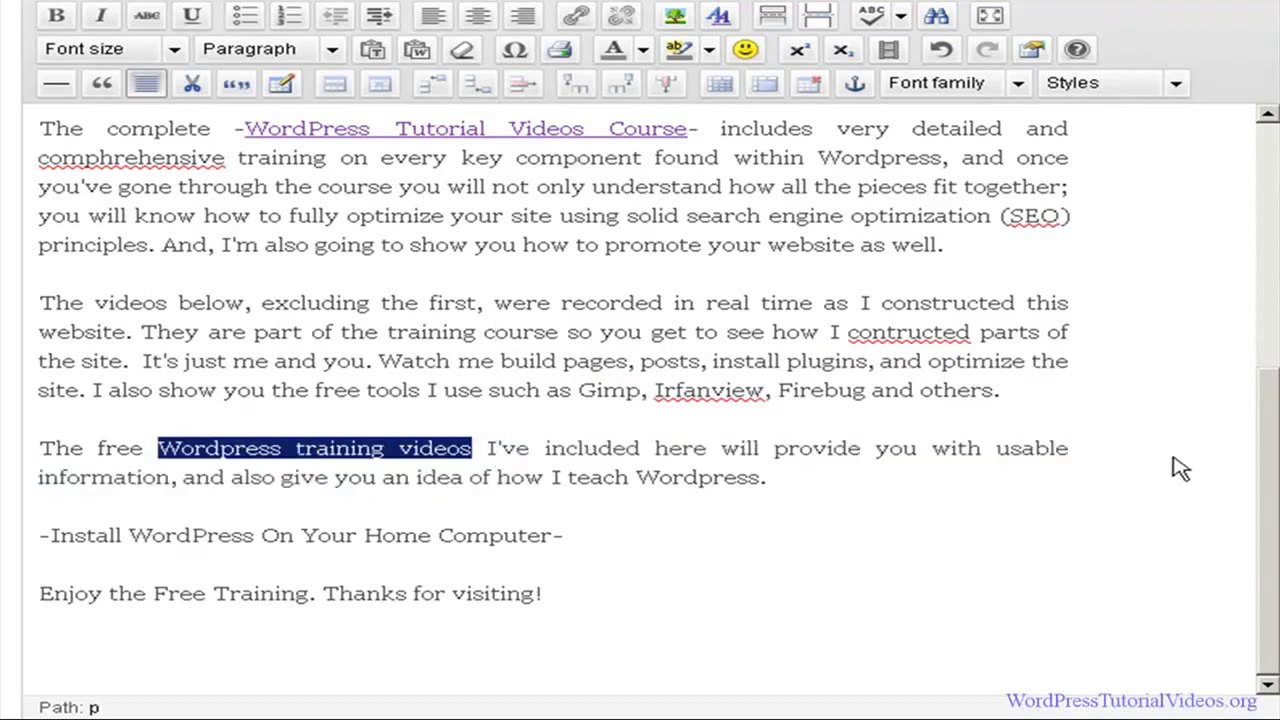
pyautogui.scroll(3, 1172, 472)
pyautogui.scroll(5, 1172, 472)
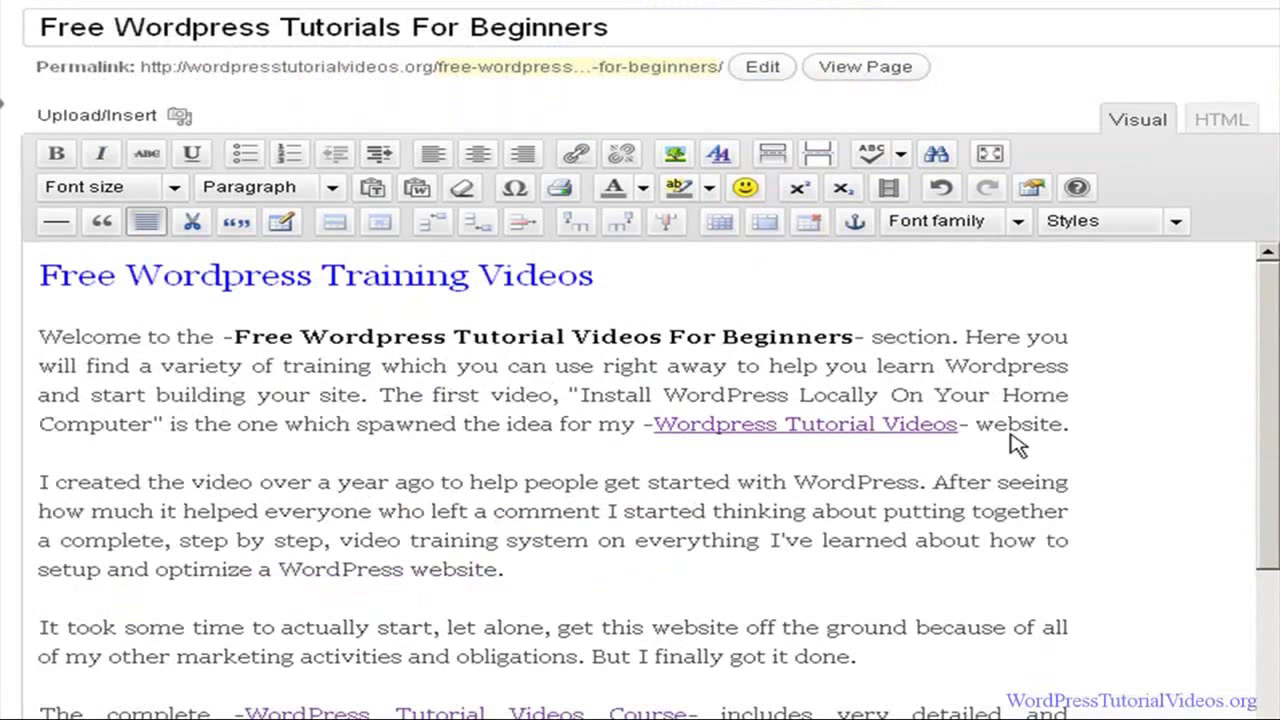
pyautogui.scroll(-3, 1180, 505)
pyautogui.scroll(3, 1180, 500)
pyautogui.scroll(-5, 1178, 480)
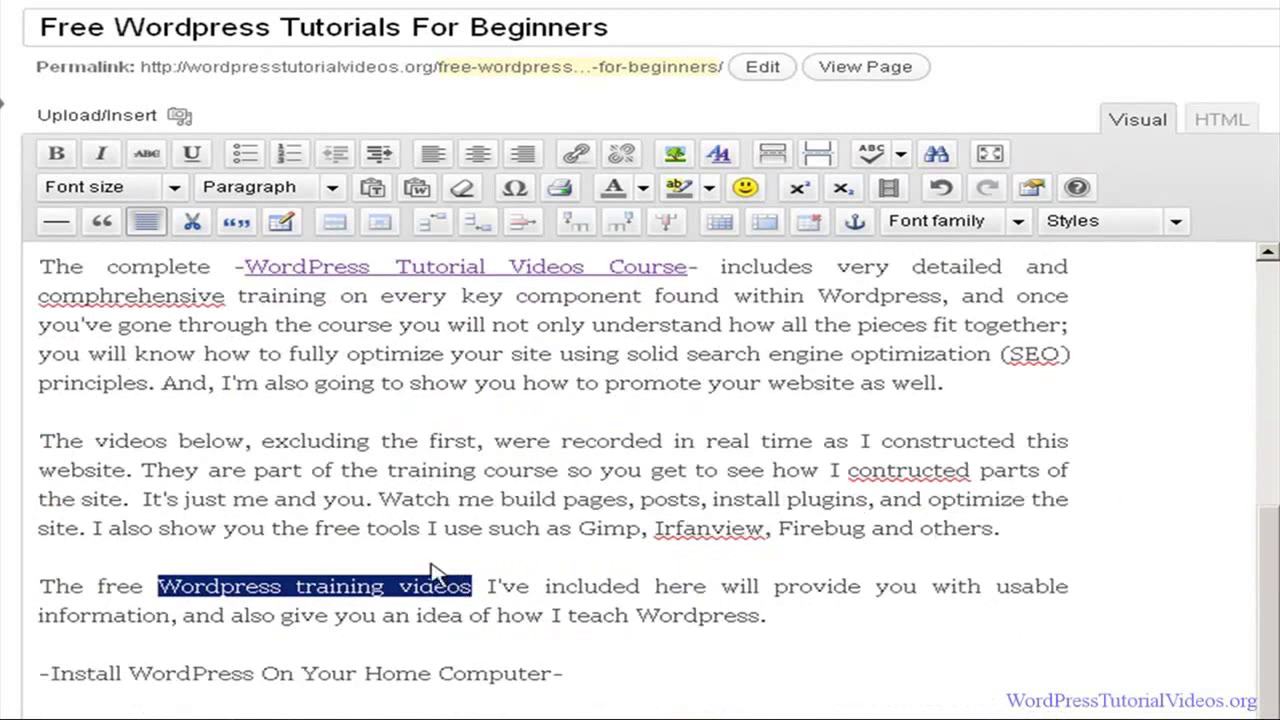
pyautogui.click(57, 155)
pyautogui.click(276, 400)
# - Scroll down the editor to the All in One SEO Pack box
pyautogui.scroll(-3, 1228, 540)
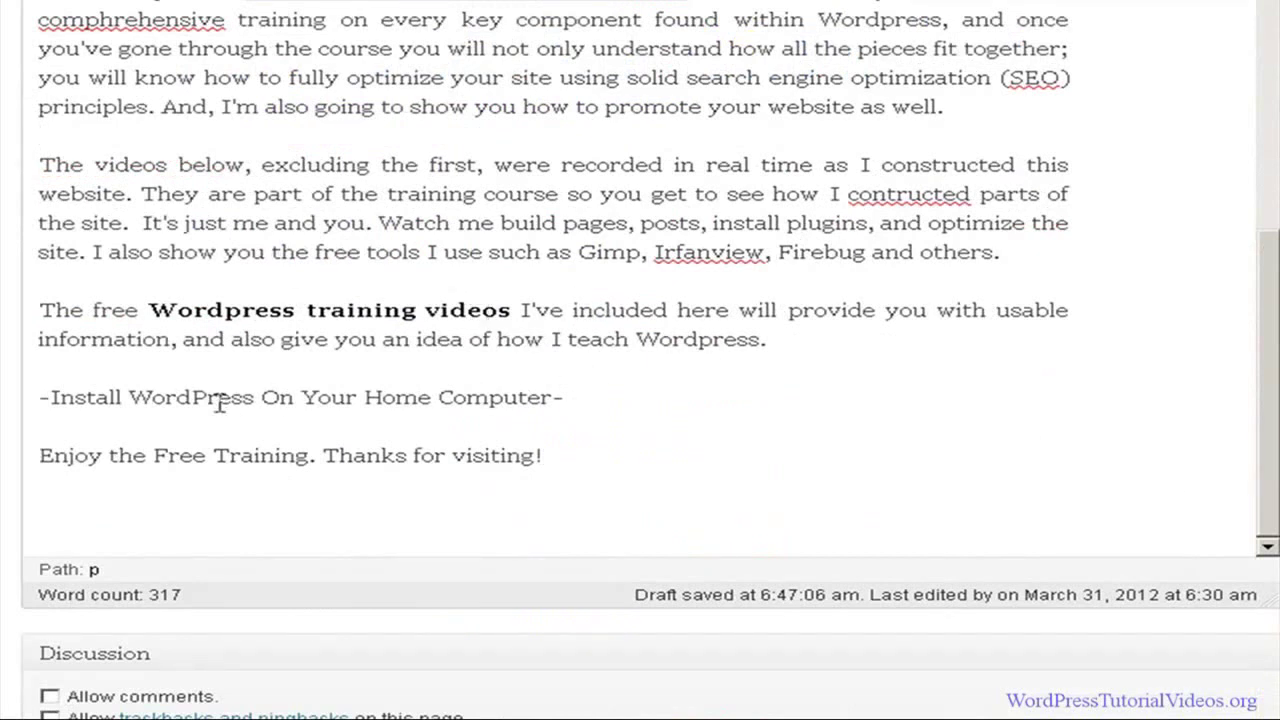
pyautogui.scroll(3, 592, 390)
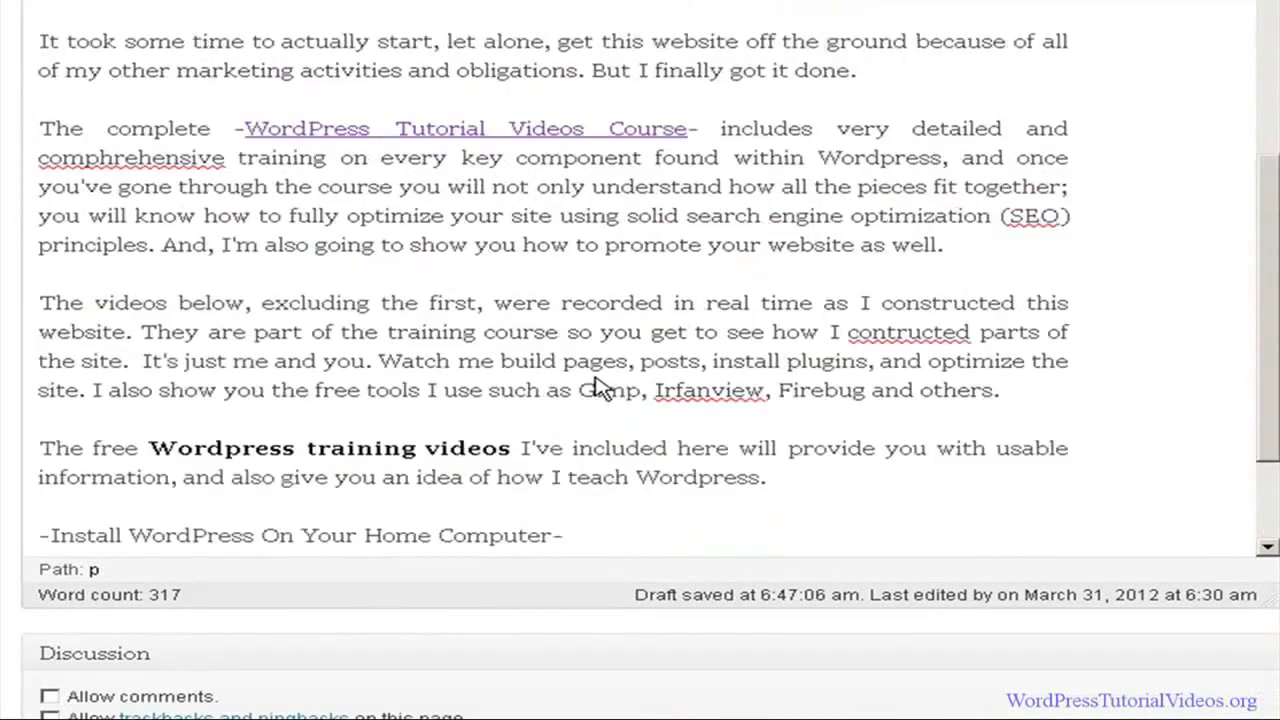
pyautogui.scroll(1, 657, 355)
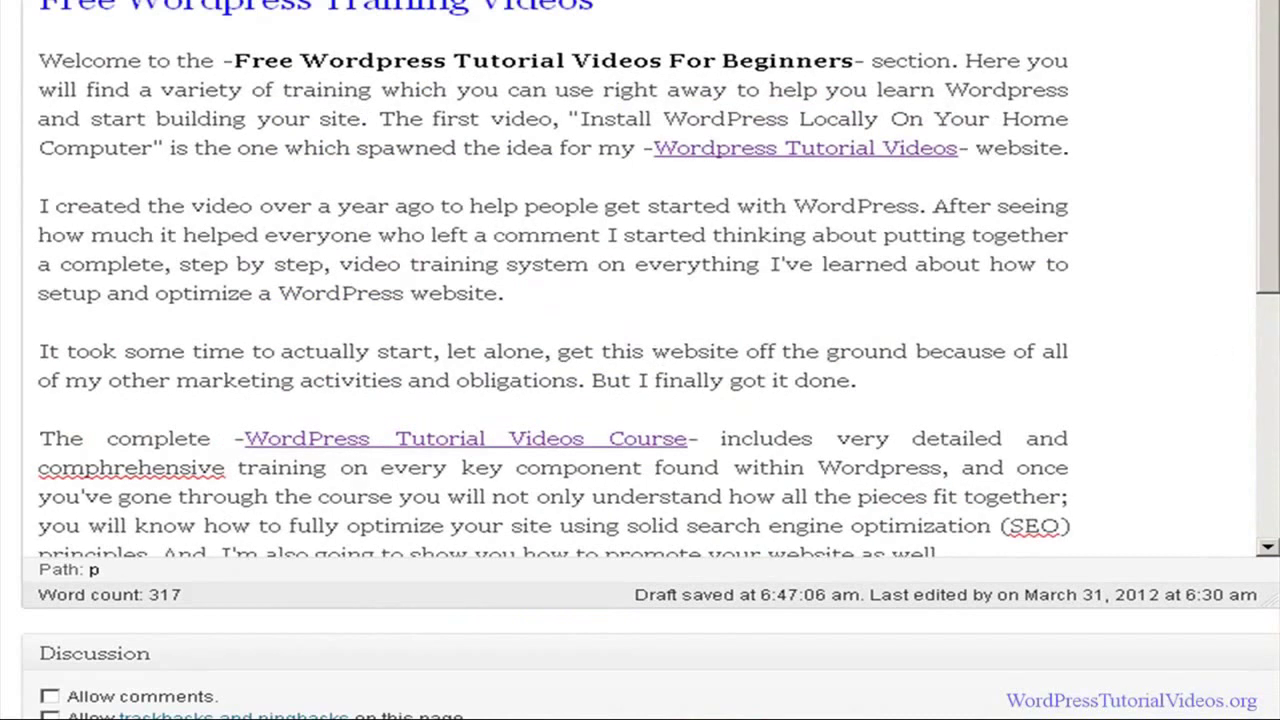
pyautogui.scroll(1, 640, 360)
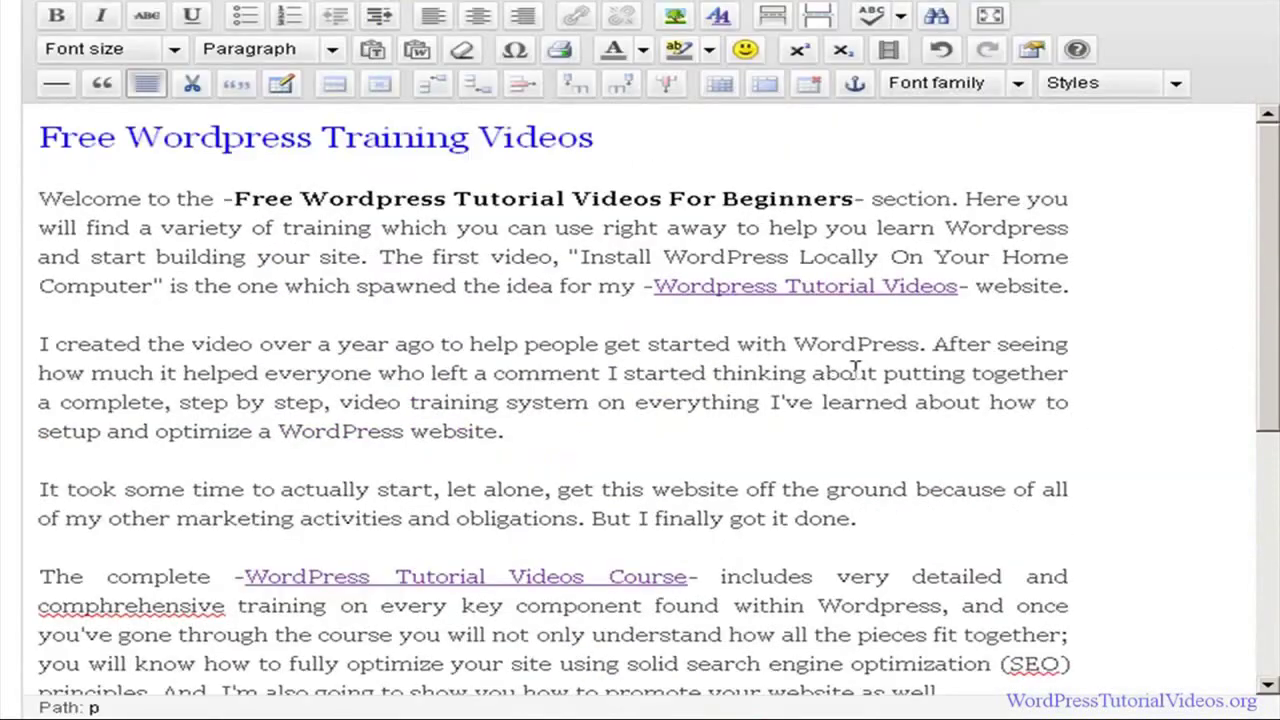
pyautogui.scroll(-5, 855, 370)
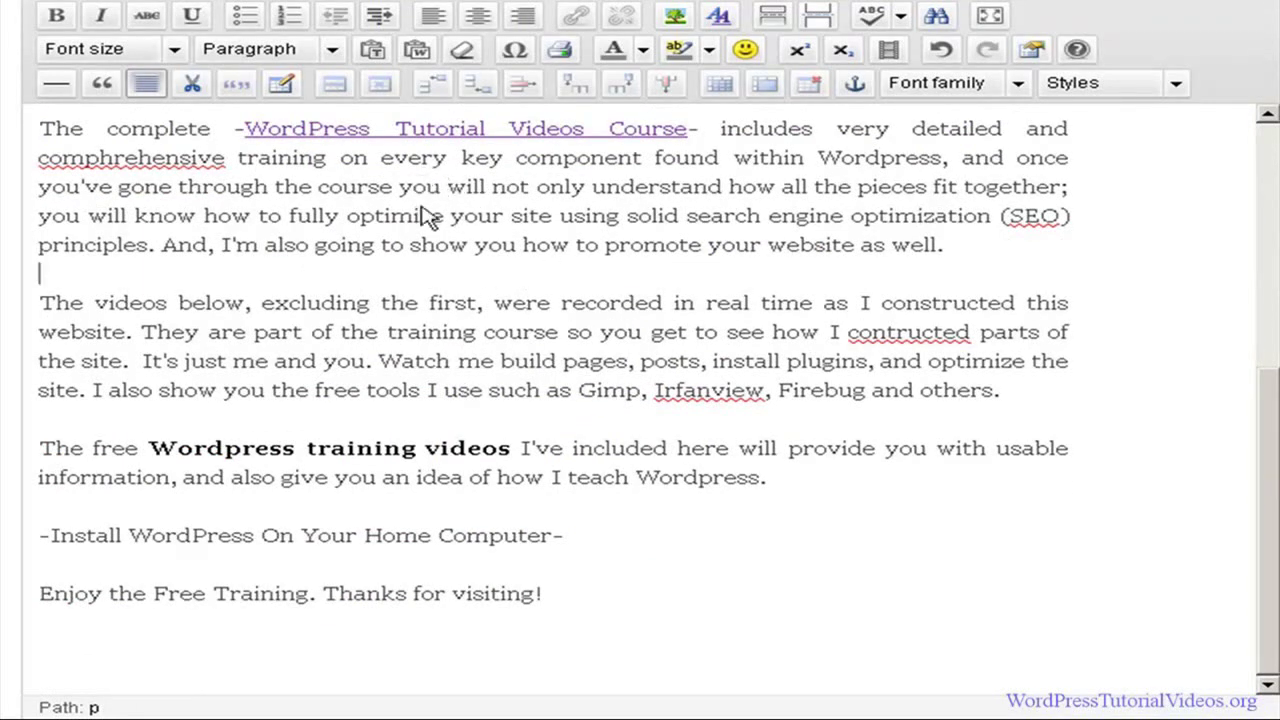
pyautogui.scroll(-4, 675, 384)
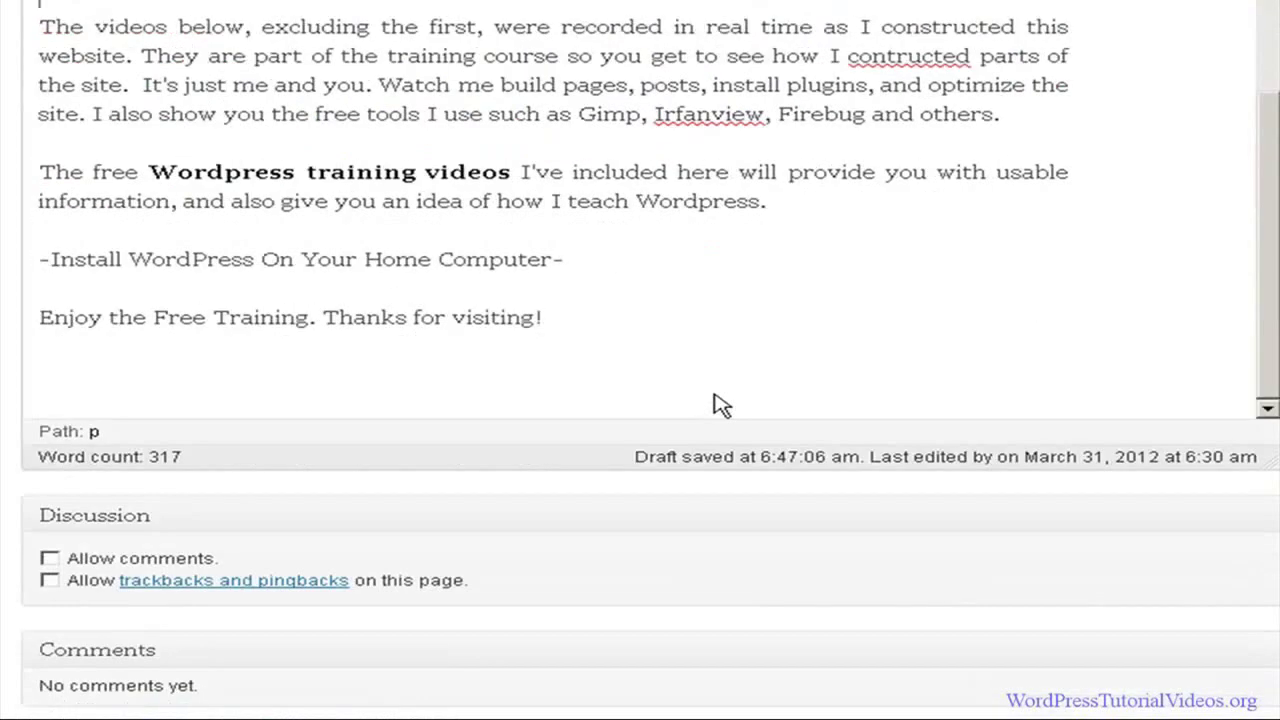
pyautogui.scroll(-2, 695, 388)
# - Copy 'Free WordPress Tutorials For Beginners | Learn Wordpress' from Notepad into the SEO Title field
pyautogui.scroll(-4, 553, 224)
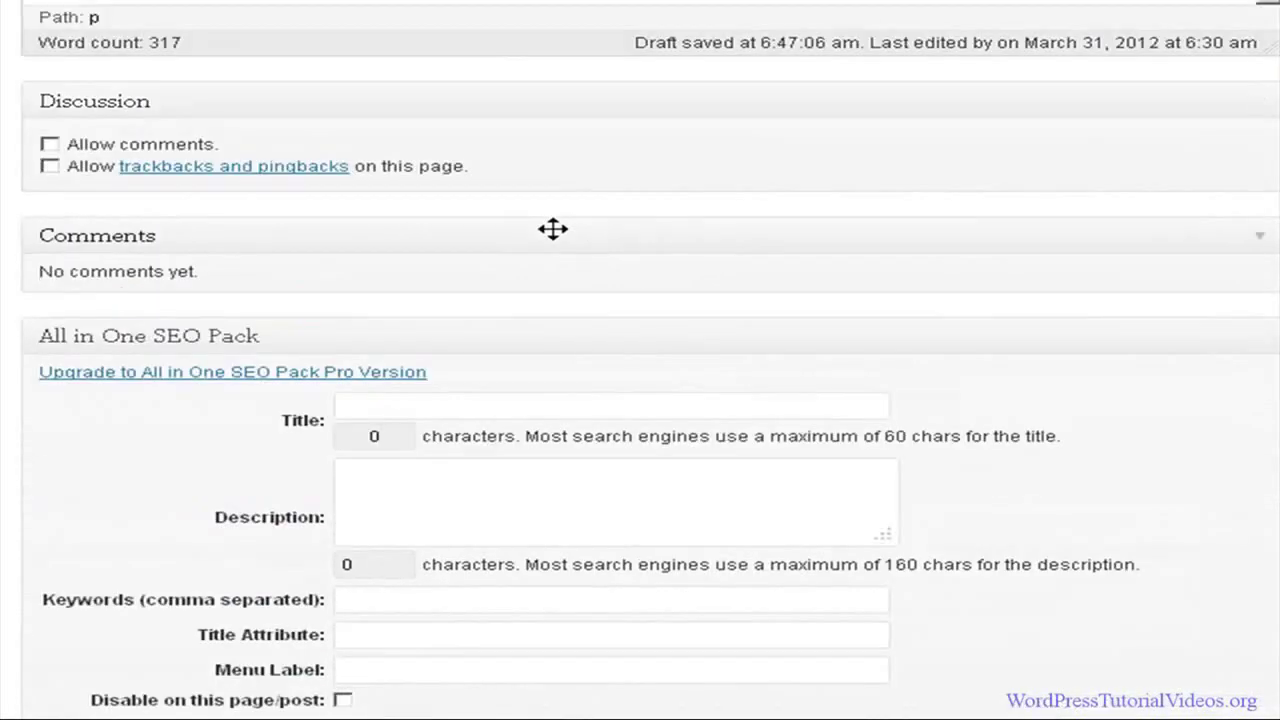
pyautogui.click(420, 322)
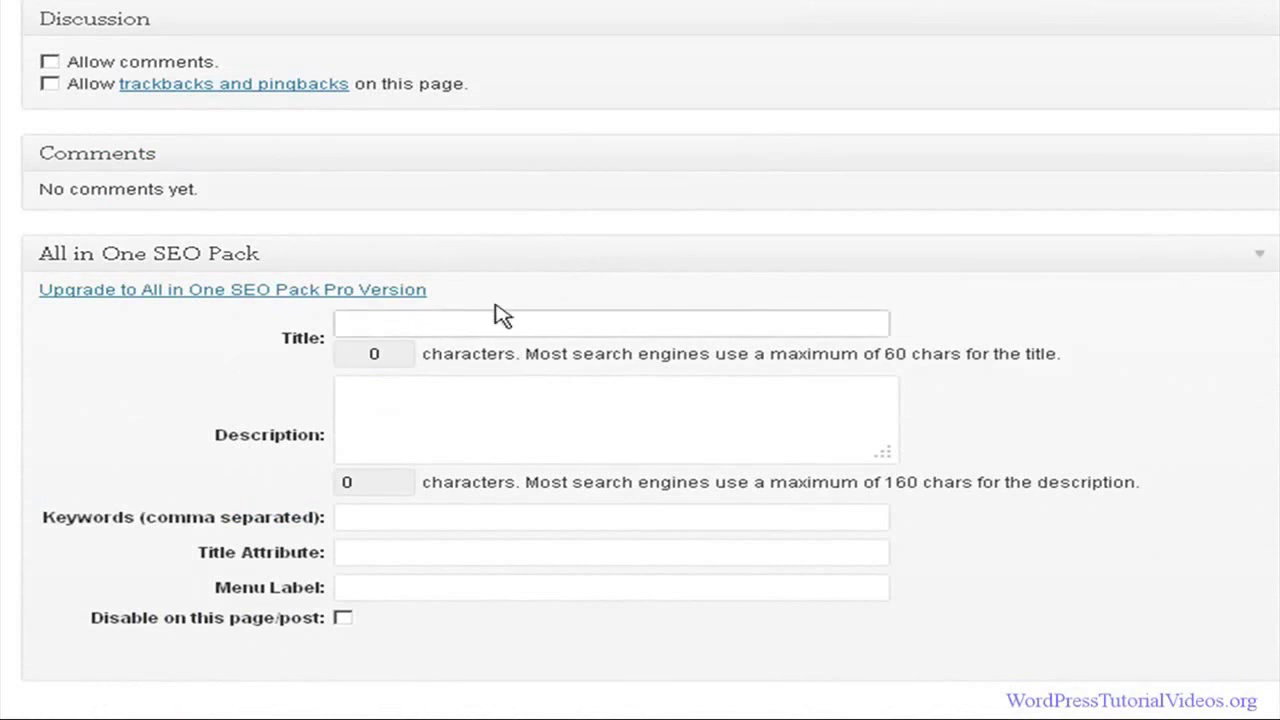
pyautogui.hotkey('alt', 'Tab')
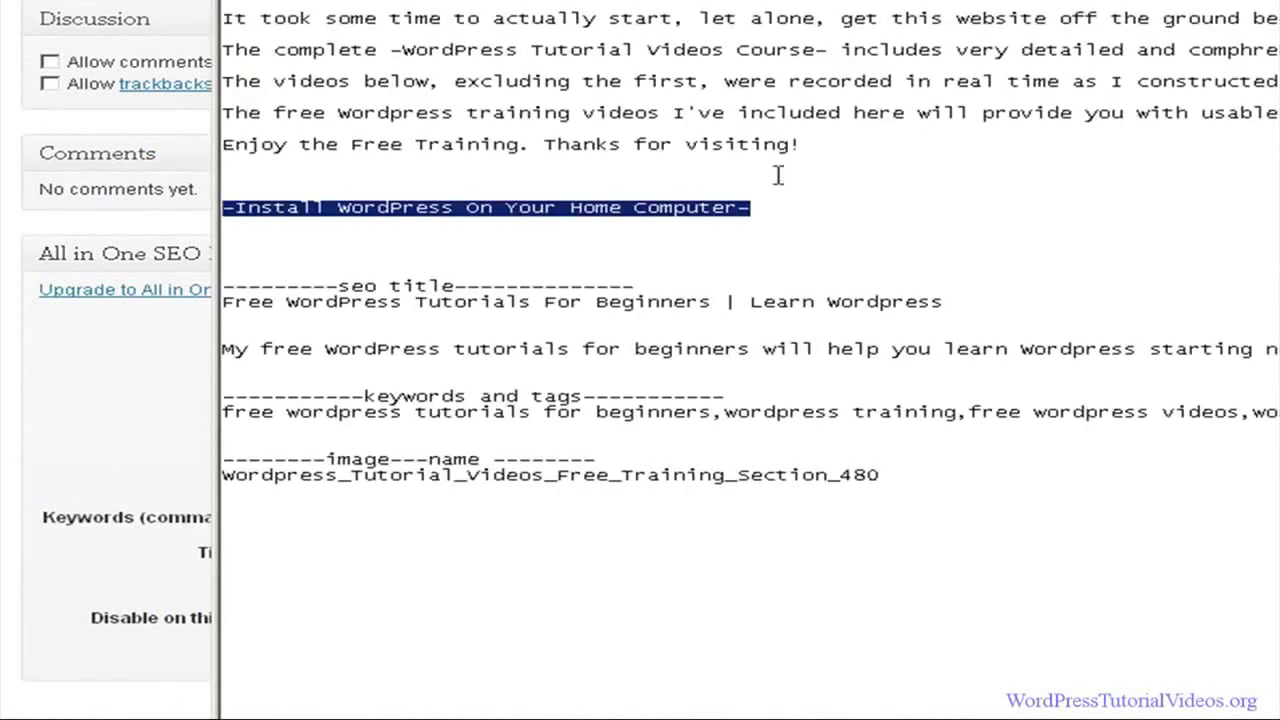
pyautogui.moveTo(224, 301); pyautogui.dragTo(413, 305)
pyautogui.moveTo(502, 310); pyautogui.dragTo(934, 311)
pyautogui.rightClick(934, 311)
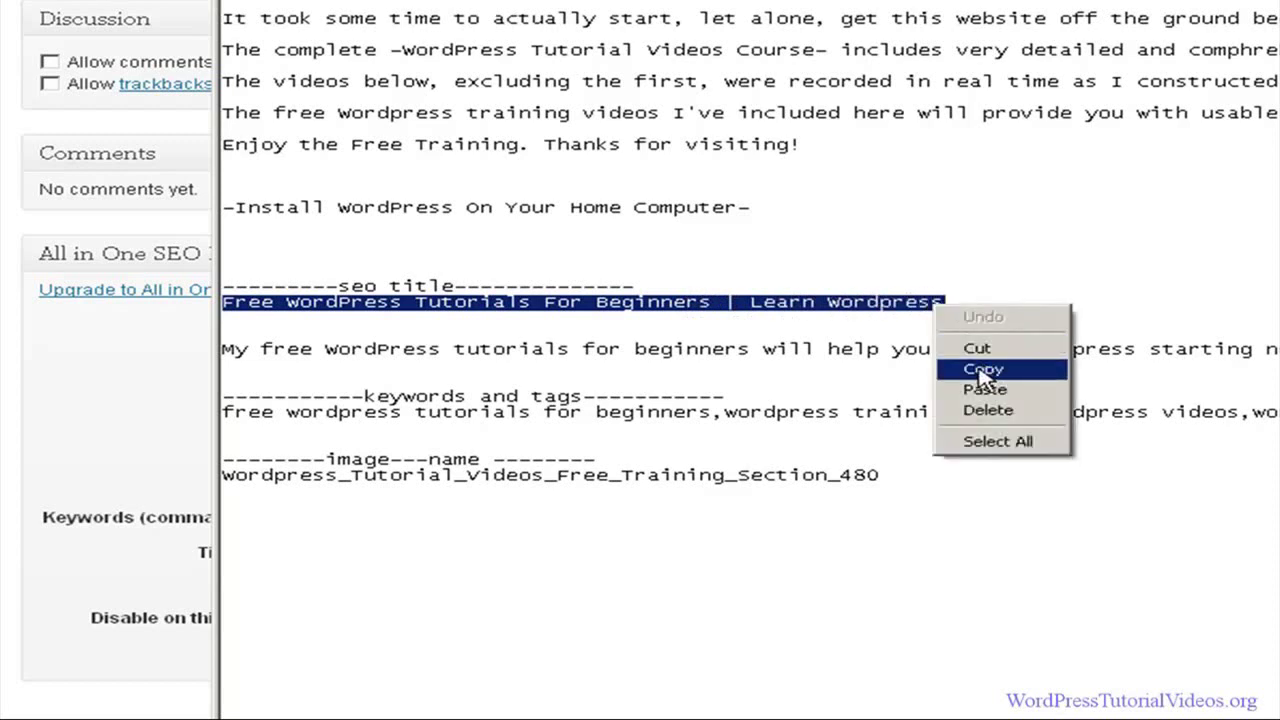
pyautogui.click(984, 370)
pyautogui.click(90, 414)
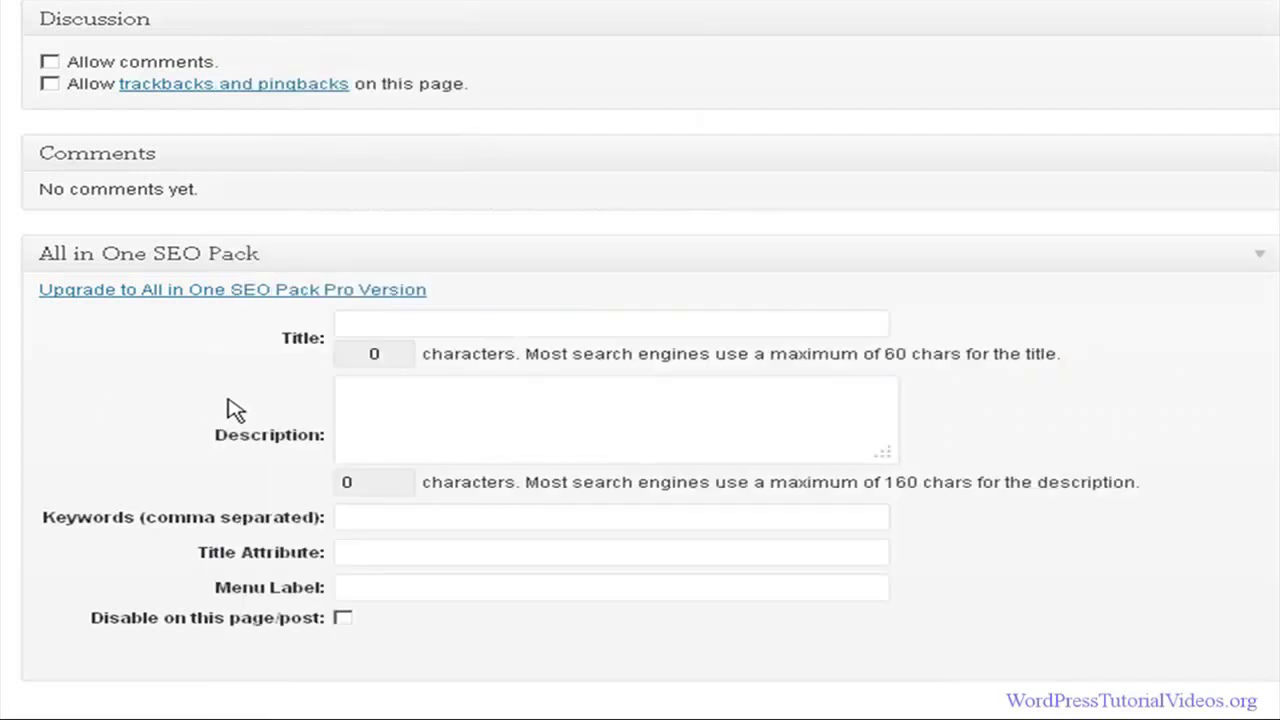
pyautogui.click(455, 325)
pyautogui.rightClick(457, 326)
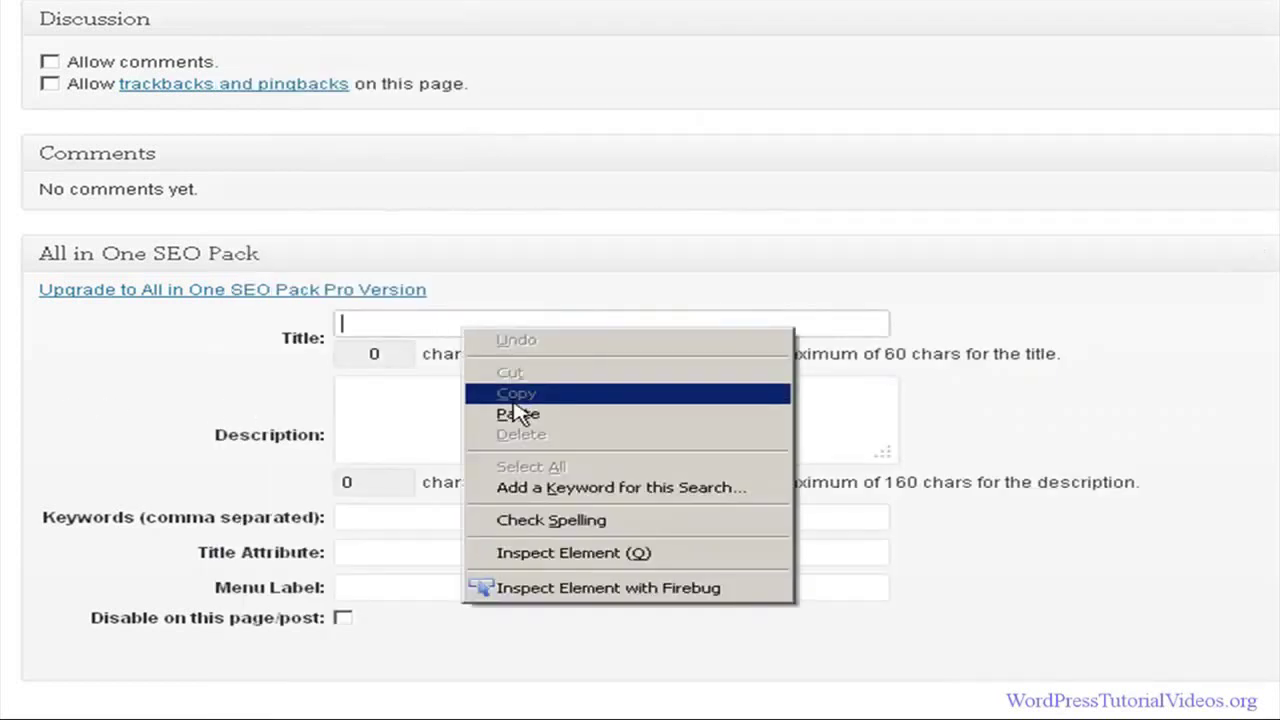
pyautogui.click(517, 414)
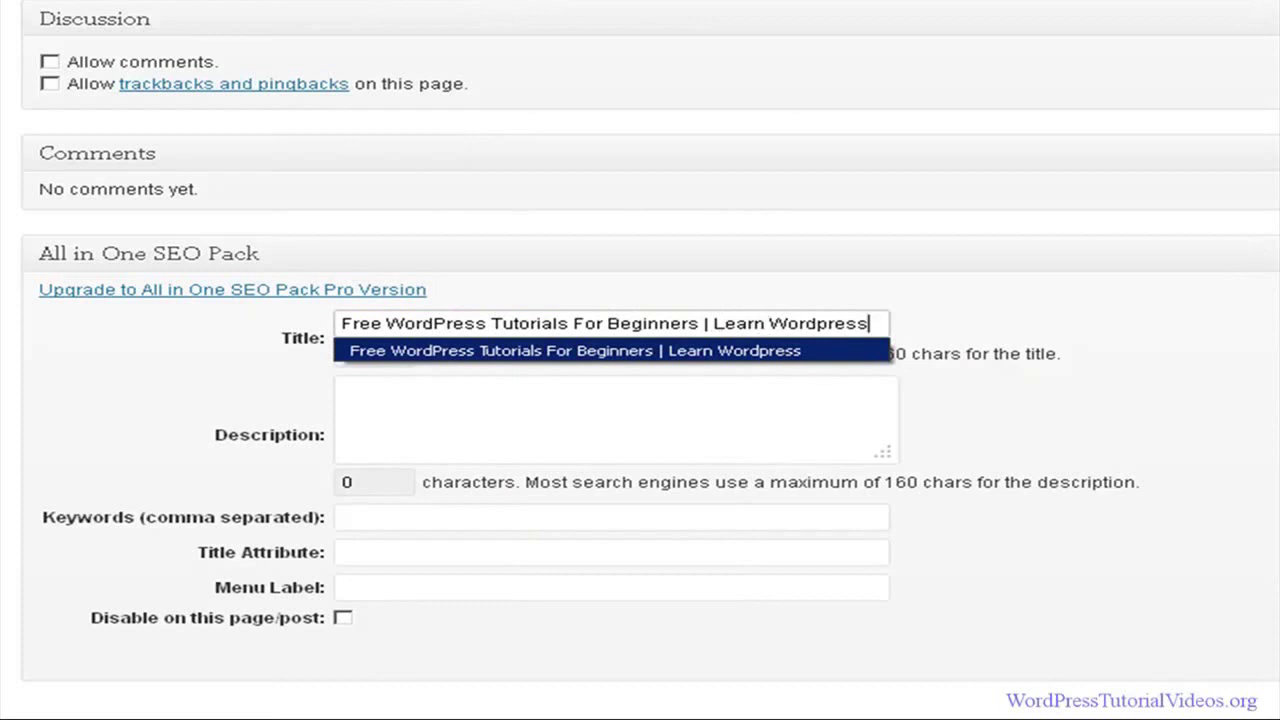
pyautogui.hotkey('alt', 'Tab')
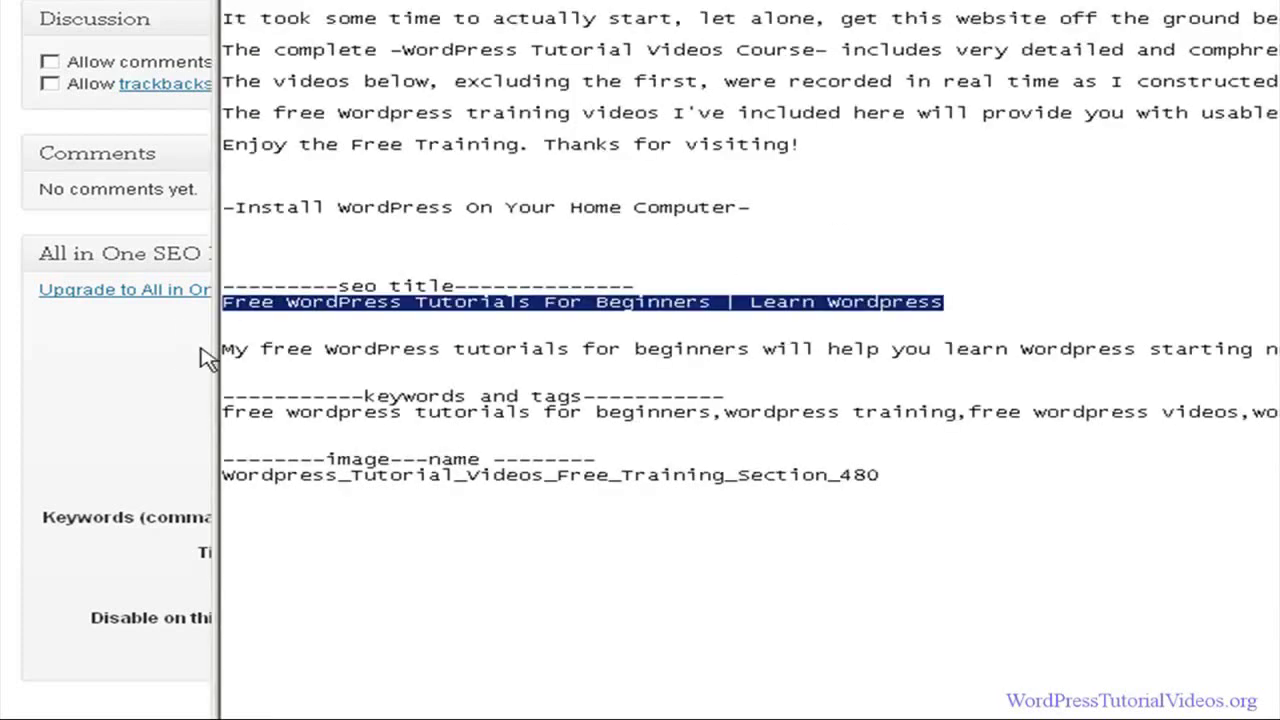
# - Paste the description line from the notes into the SEO Description box
pyautogui.doubleClick(268, 348)
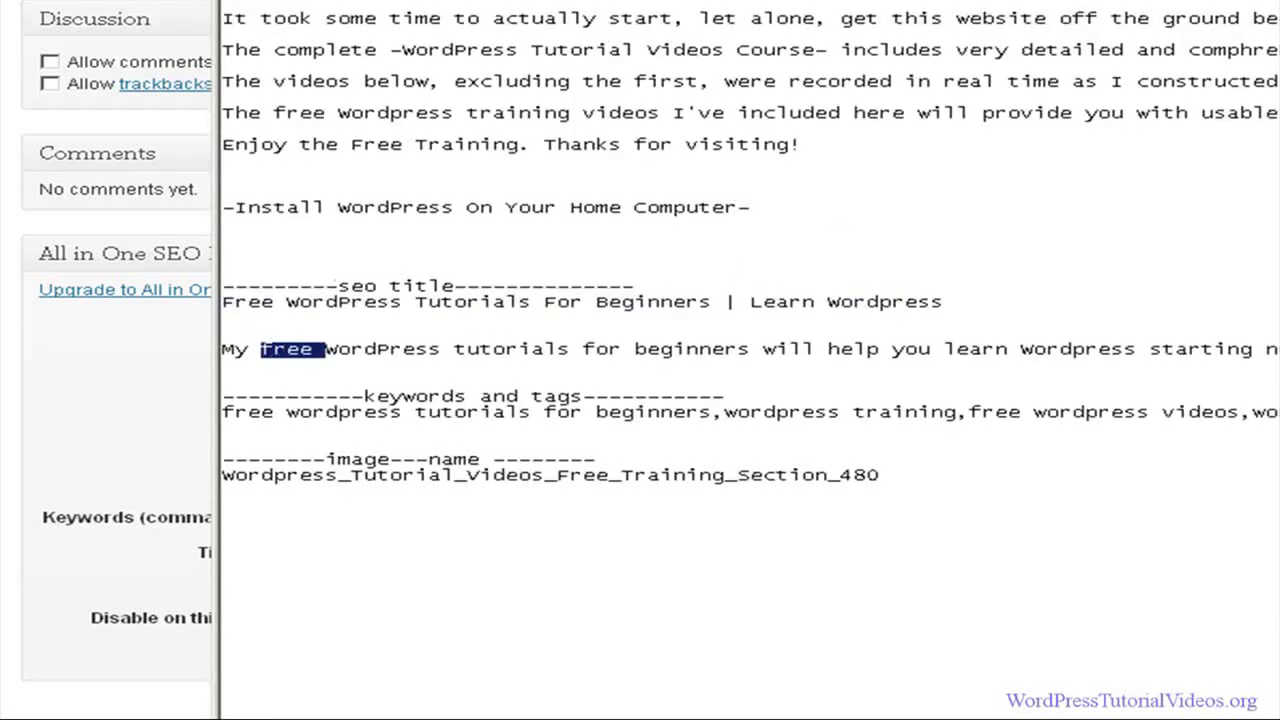
pyautogui.moveTo(224, 349); pyautogui.dragTo(1278, 349)
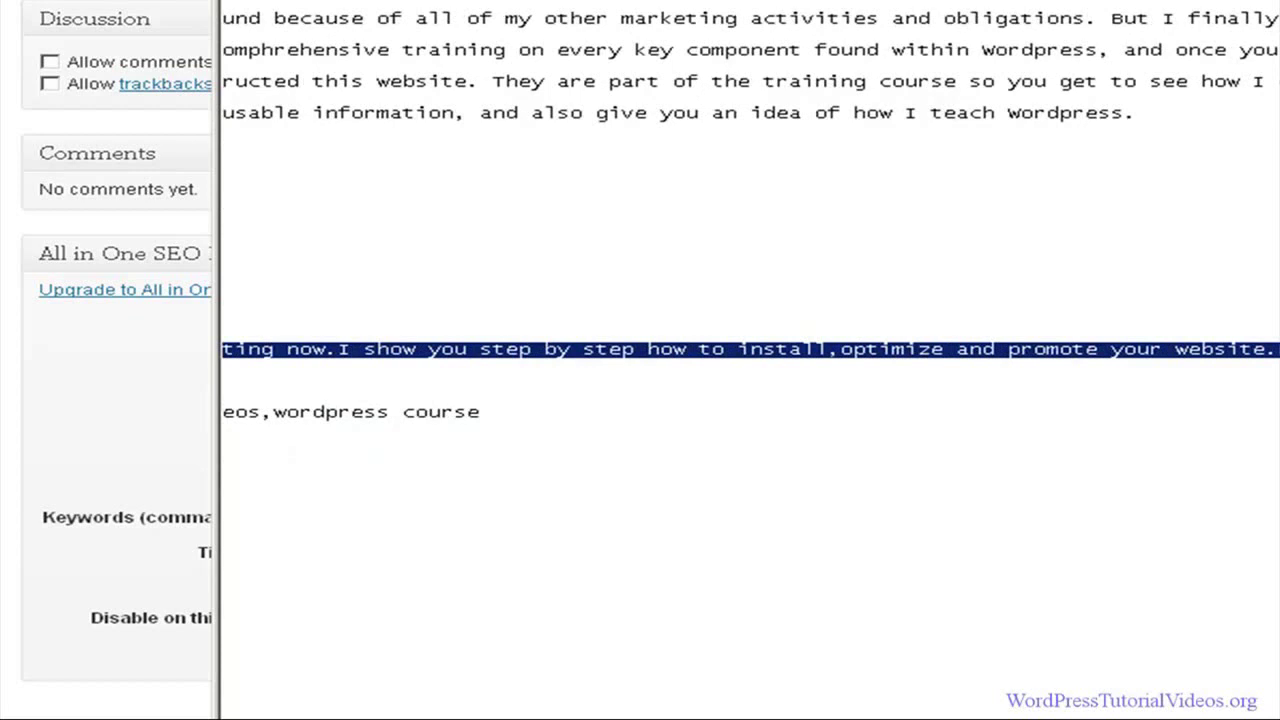
pyautogui.click(190, 497)
pyautogui.click(342, 404)
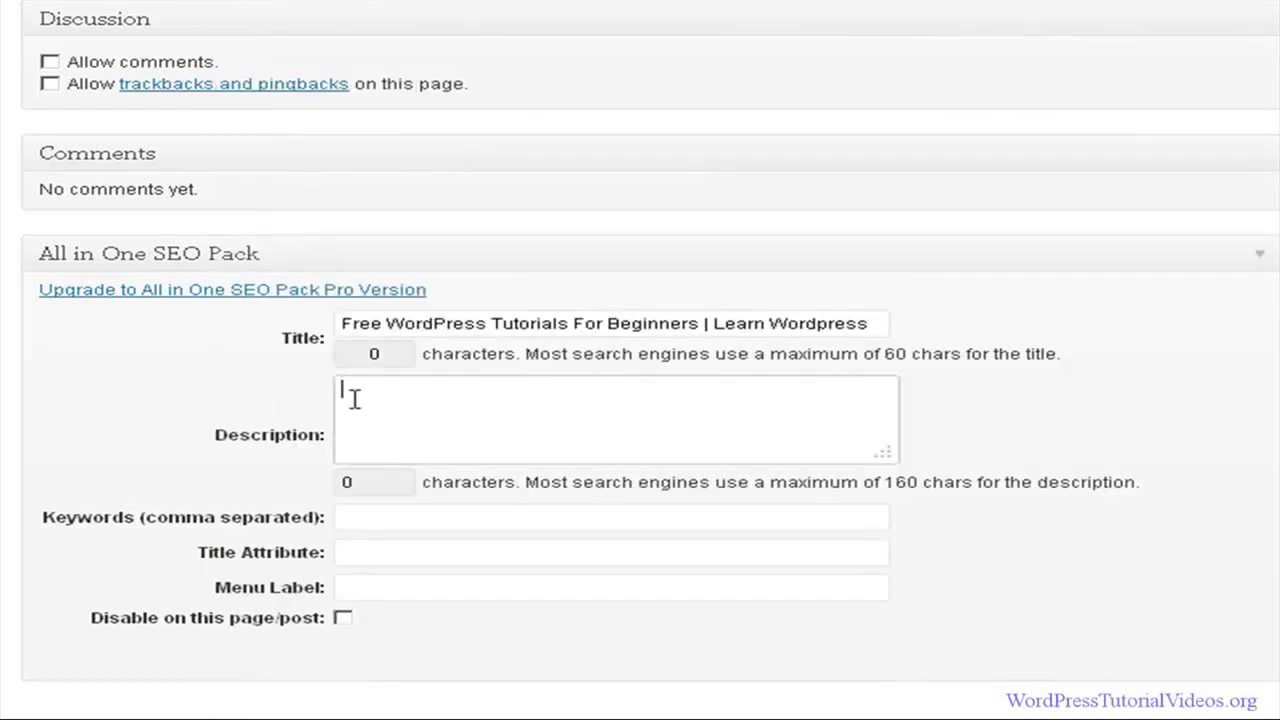
pyautogui.rightClick(352, 398)
pyautogui.click(415, 489)
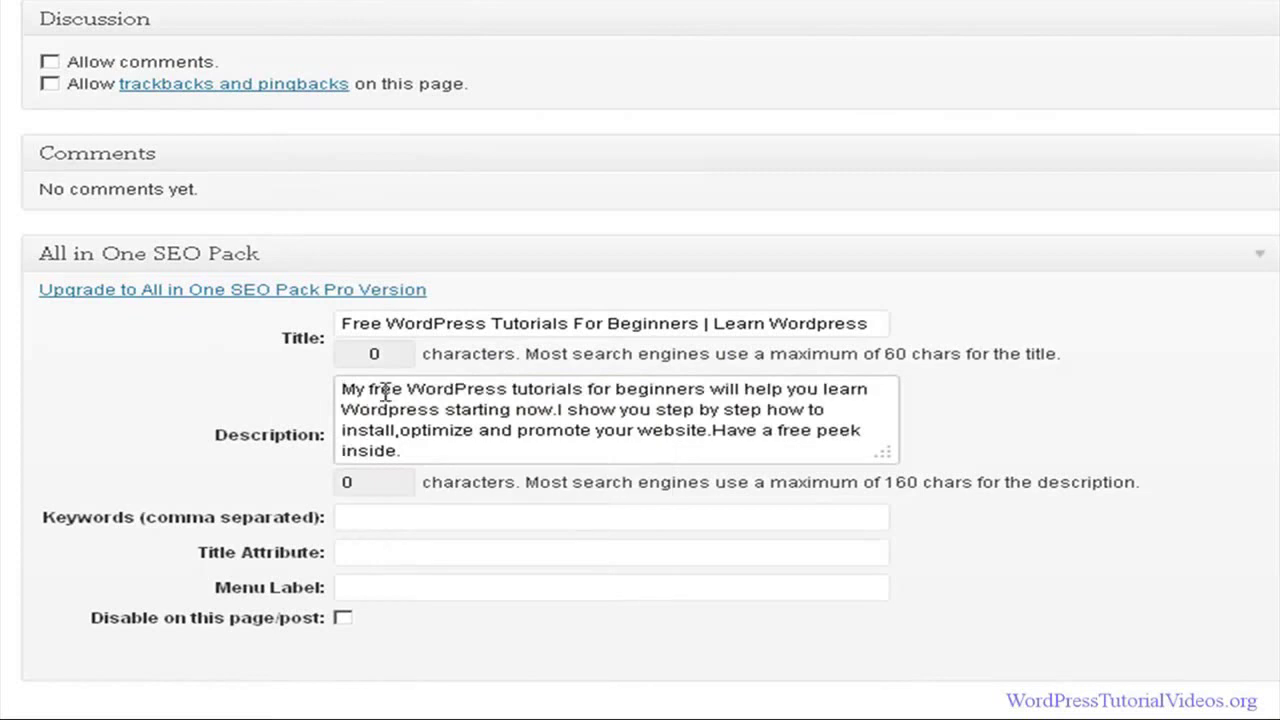
# - Highlight matching keyword phrases like 'Learn Wordpress' across the SEO title and description
pyautogui.moveTo(369, 388); pyautogui.dragTo(707, 385)
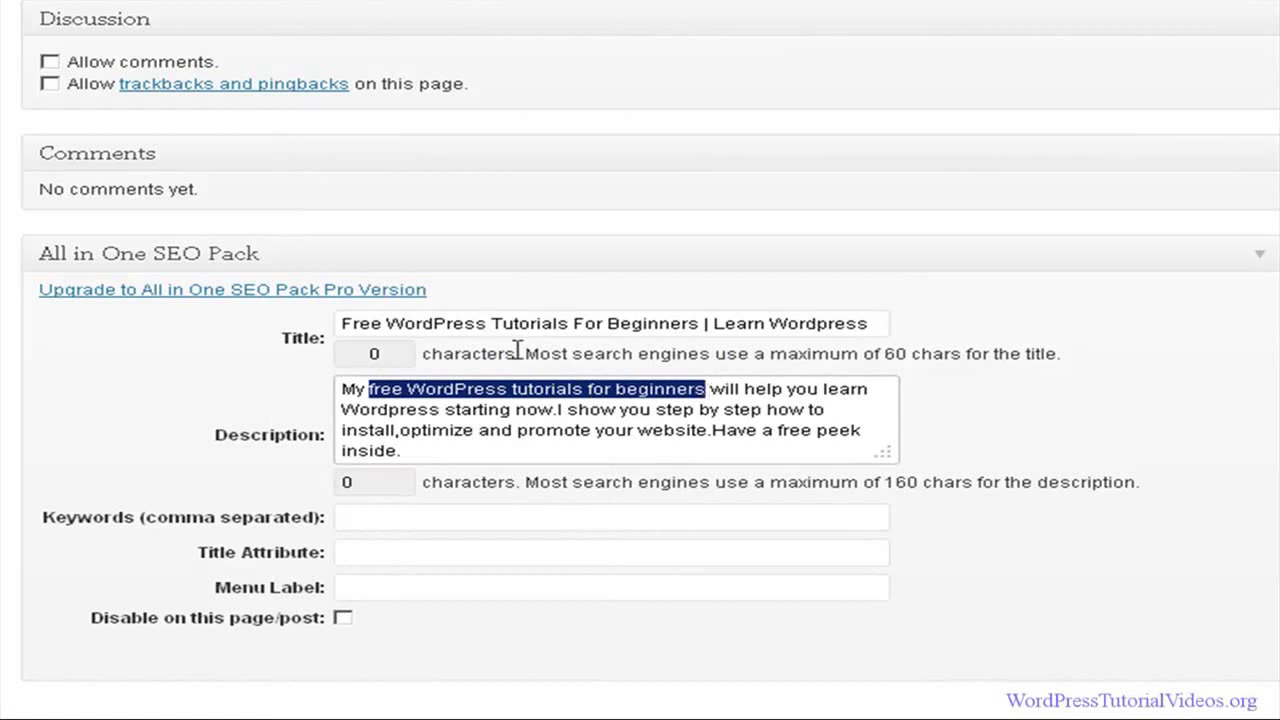
pyautogui.moveTo(433, 323); pyautogui.dragTo(517, 323)
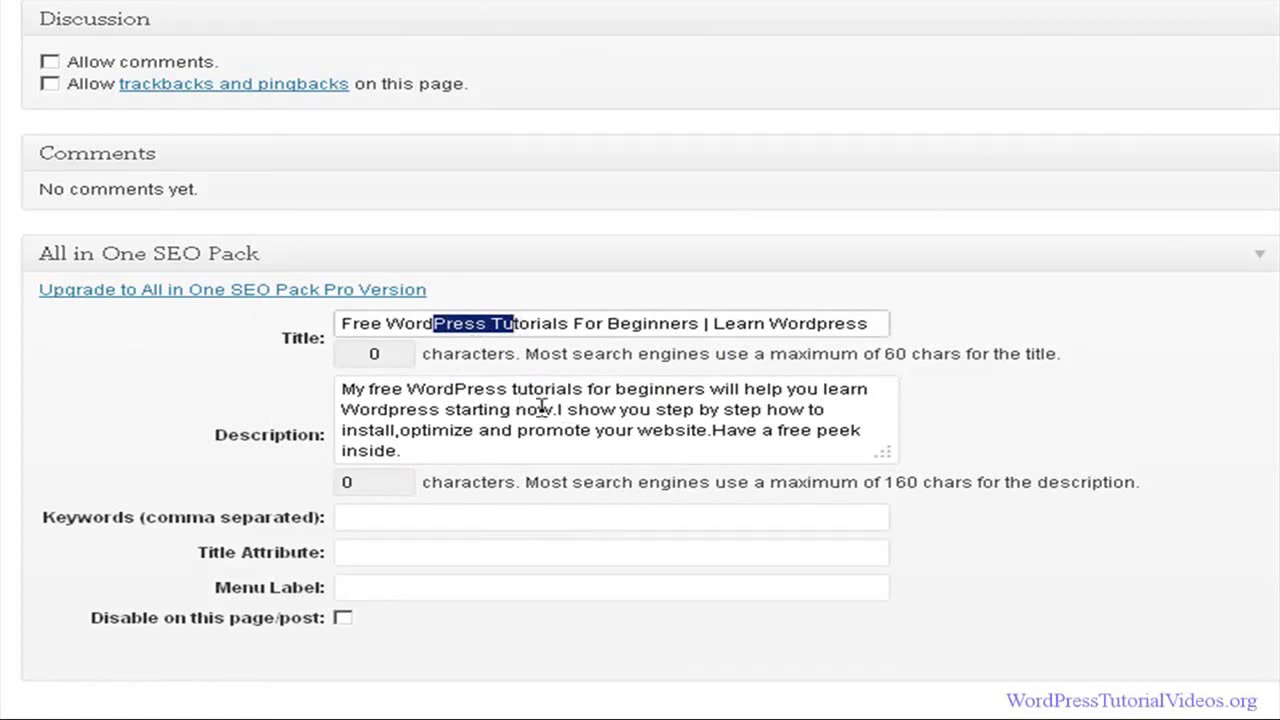
pyautogui.moveTo(823, 388); pyautogui.dragTo(455, 403)
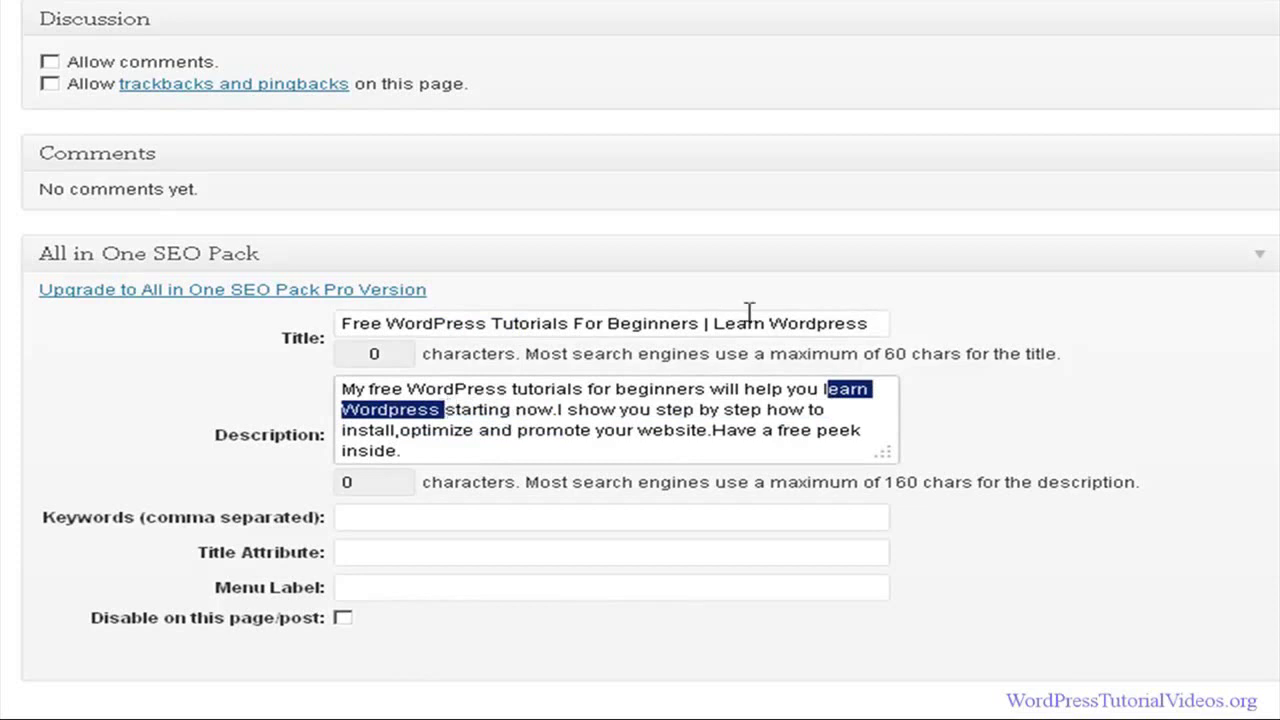
pyautogui.moveTo(707, 322); pyautogui.dragTo(876, 321)
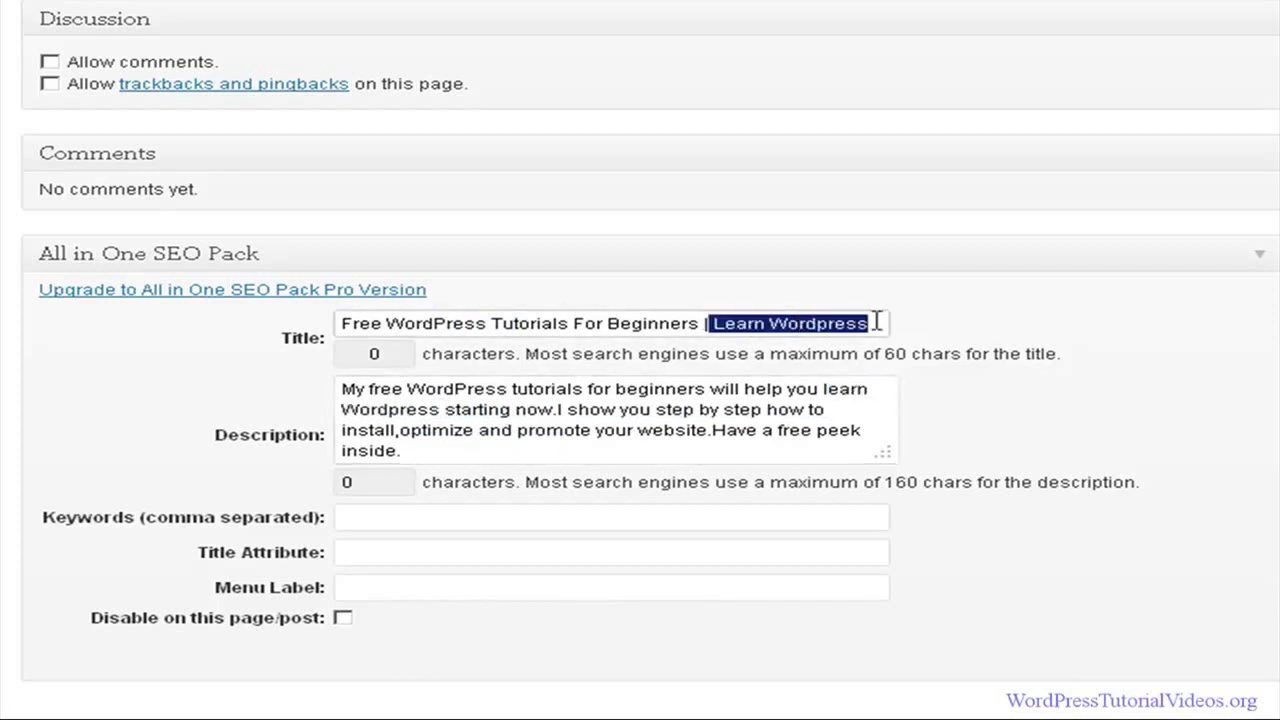
pyautogui.click(559, 410)
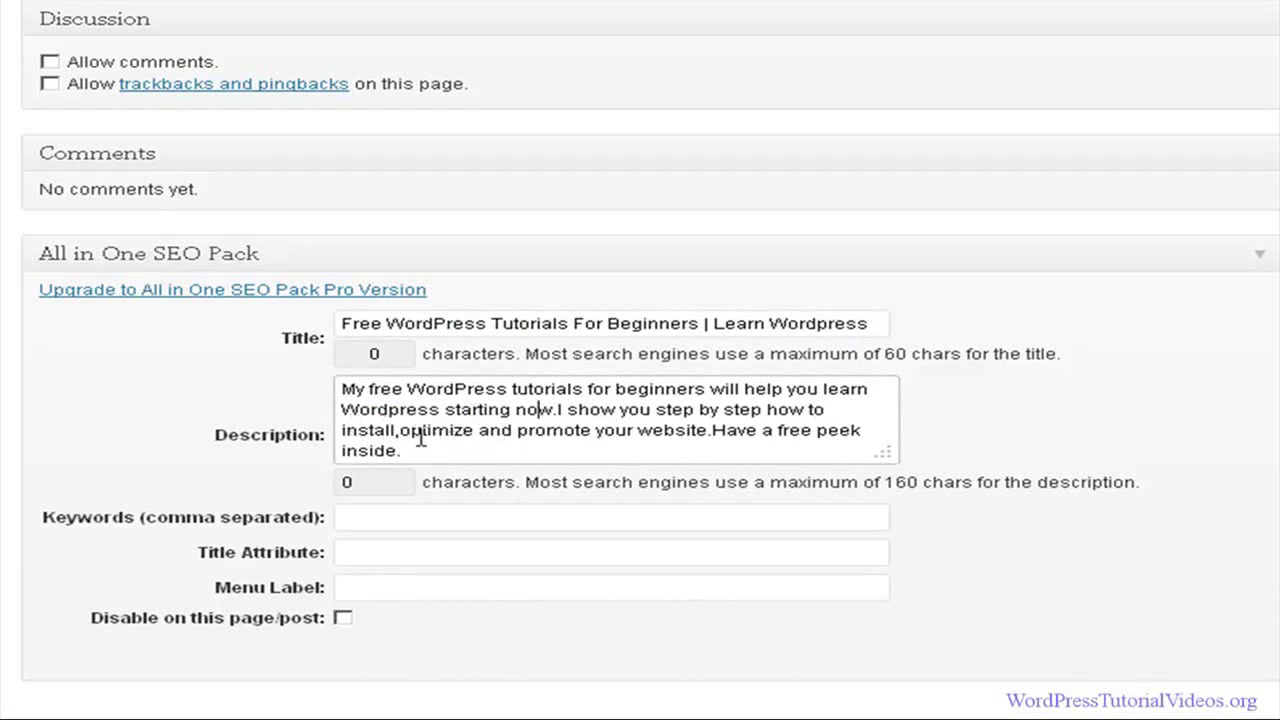
pyautogui.moveTo(636, 432); pyautogui.dragTo(692, 435)
pyautogui.click(660, 428)
pyautogui.click(425, 515)
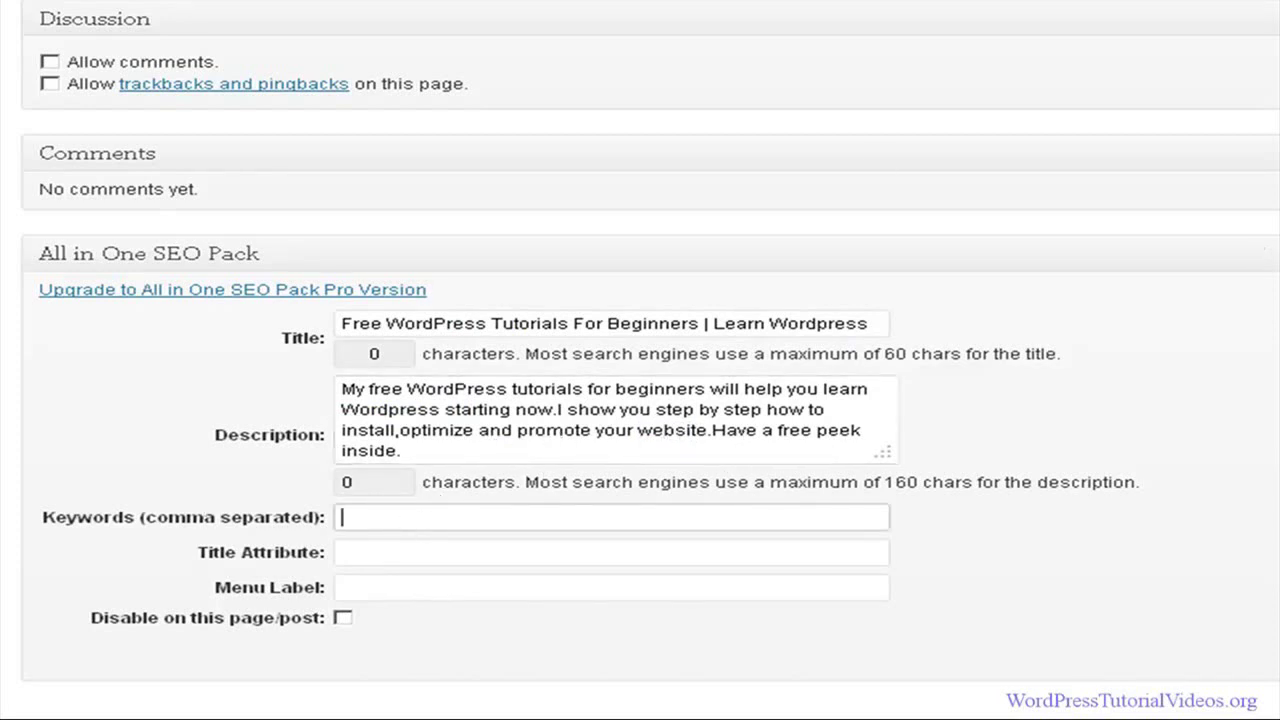
# - Copy the keyword list ending 'wordpress course' from the notes into the SEO Keywords field
pyautogui.hotkey('alt', 'Tab')
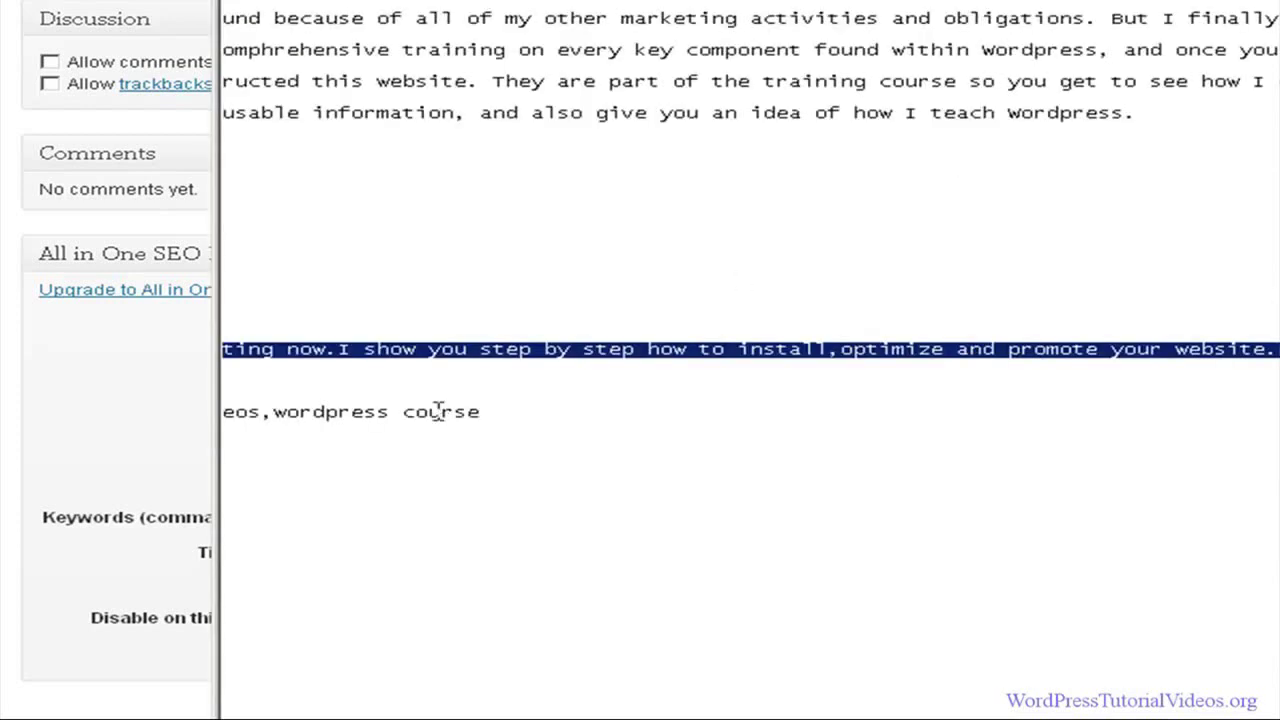
pyautogui.moveTo(488, 414); pyautogui.dragTo(205, 411)
pyautogui.hotkey('ctrl', 'c')
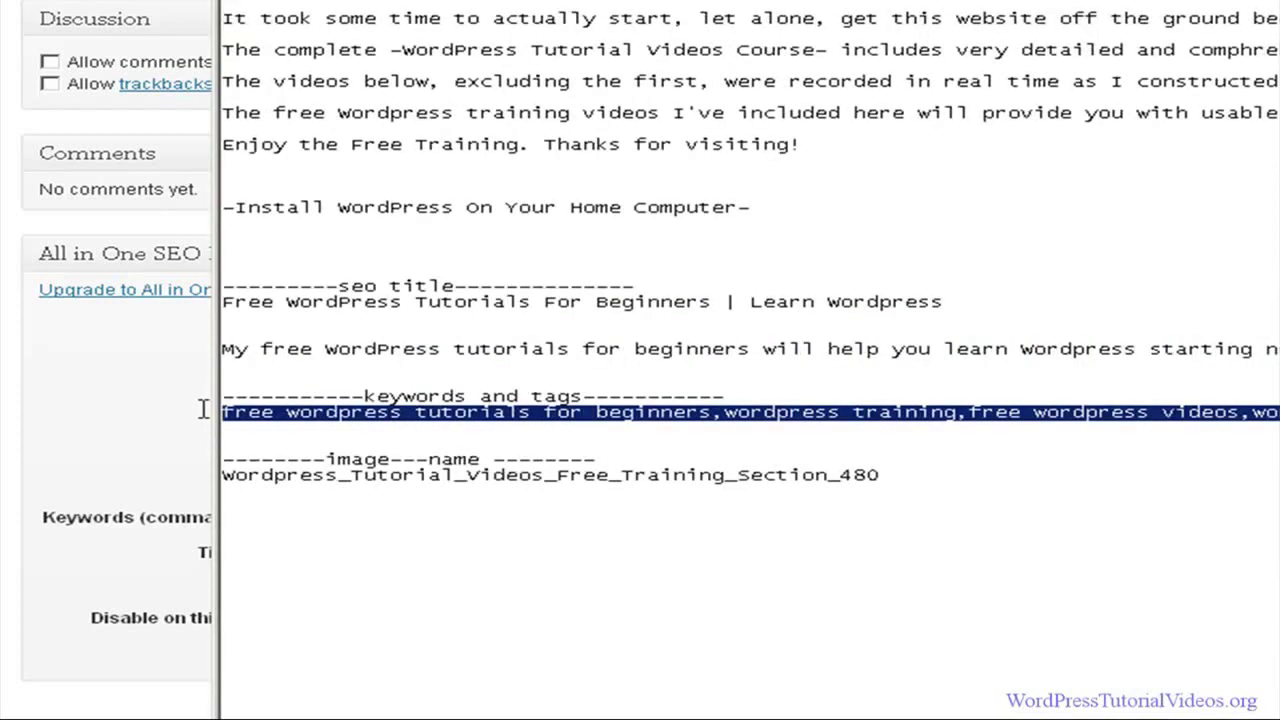
pyautogui.click(240, 476)
pyautogui.click(232, 412)
pyautogui.moveTo(225, 412); pyautogui.dragTo(1278, 416)
pyautogui.click(82, 436)
pyautogui.click(403, 515)
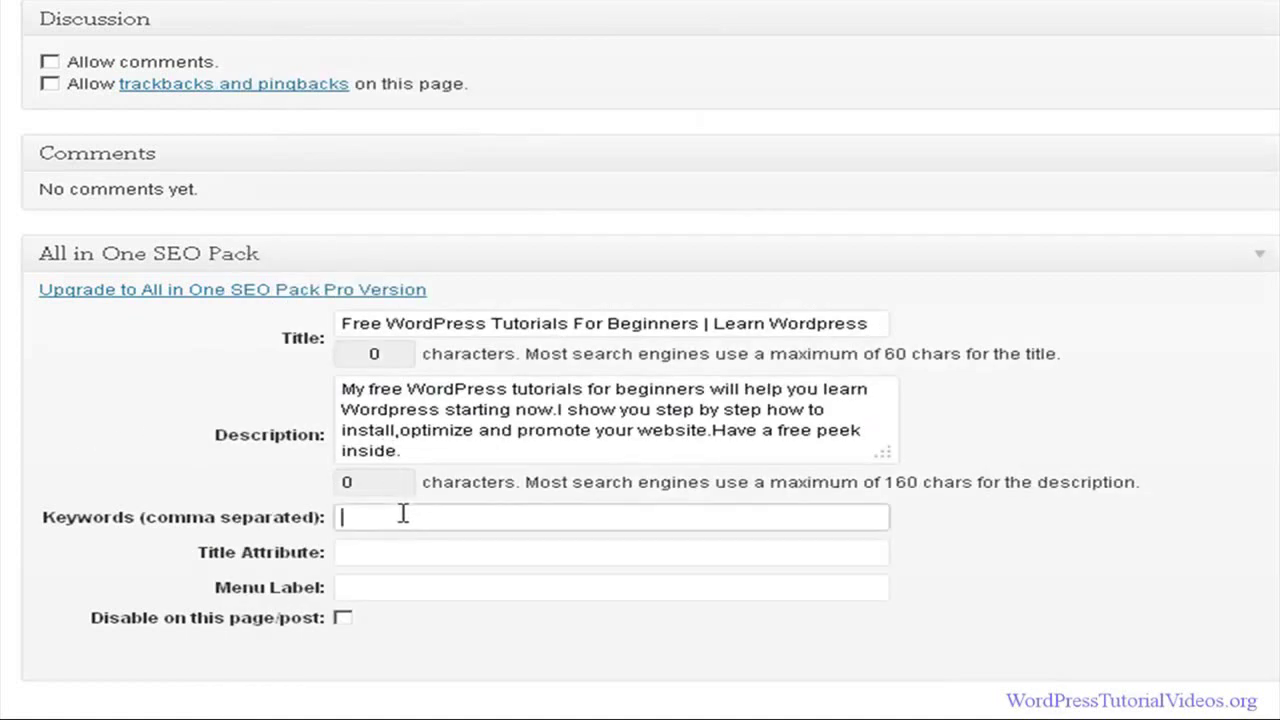
pyautogui.rightClick(414, 522)
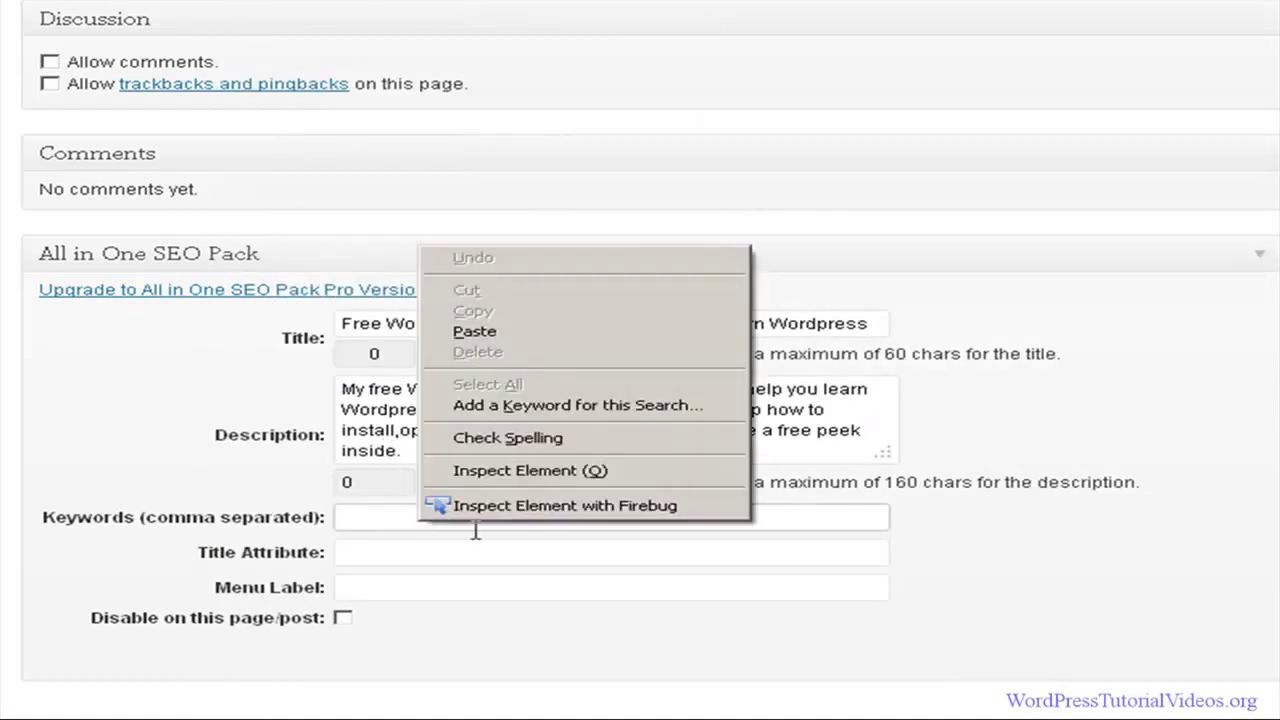
pyautogui.click(506, 333)
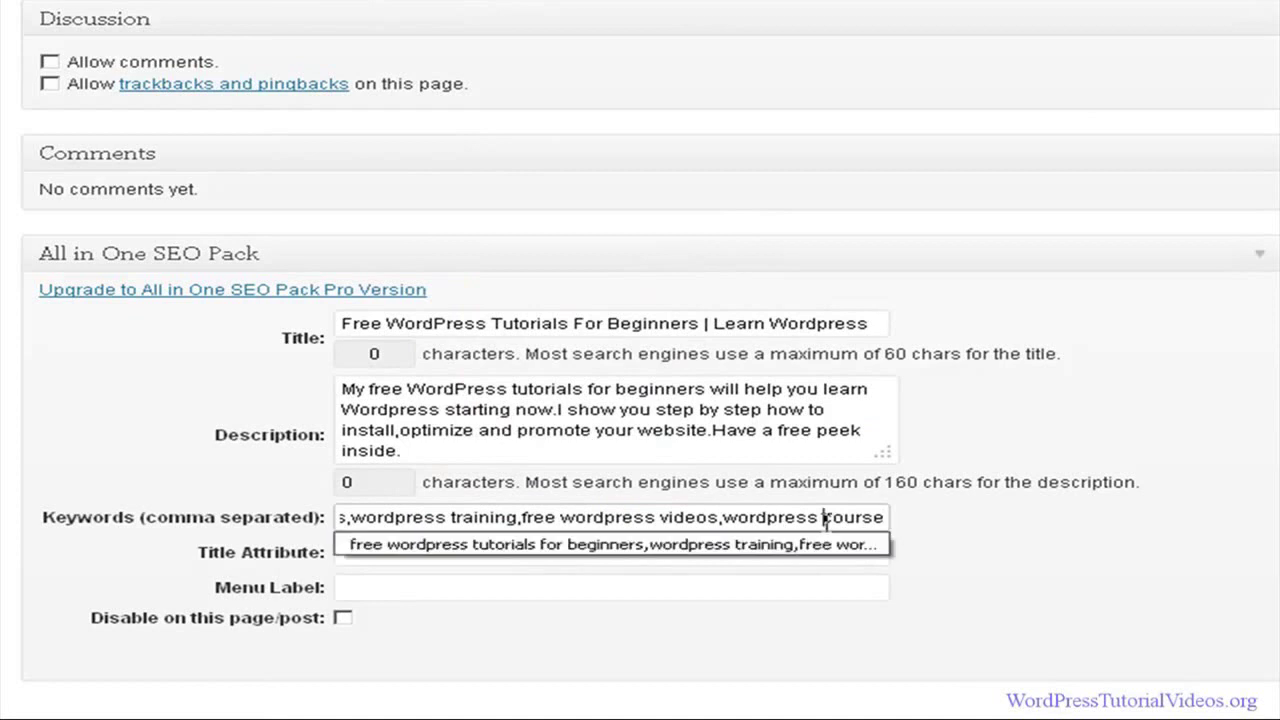
pyautogui.click(755, 396)
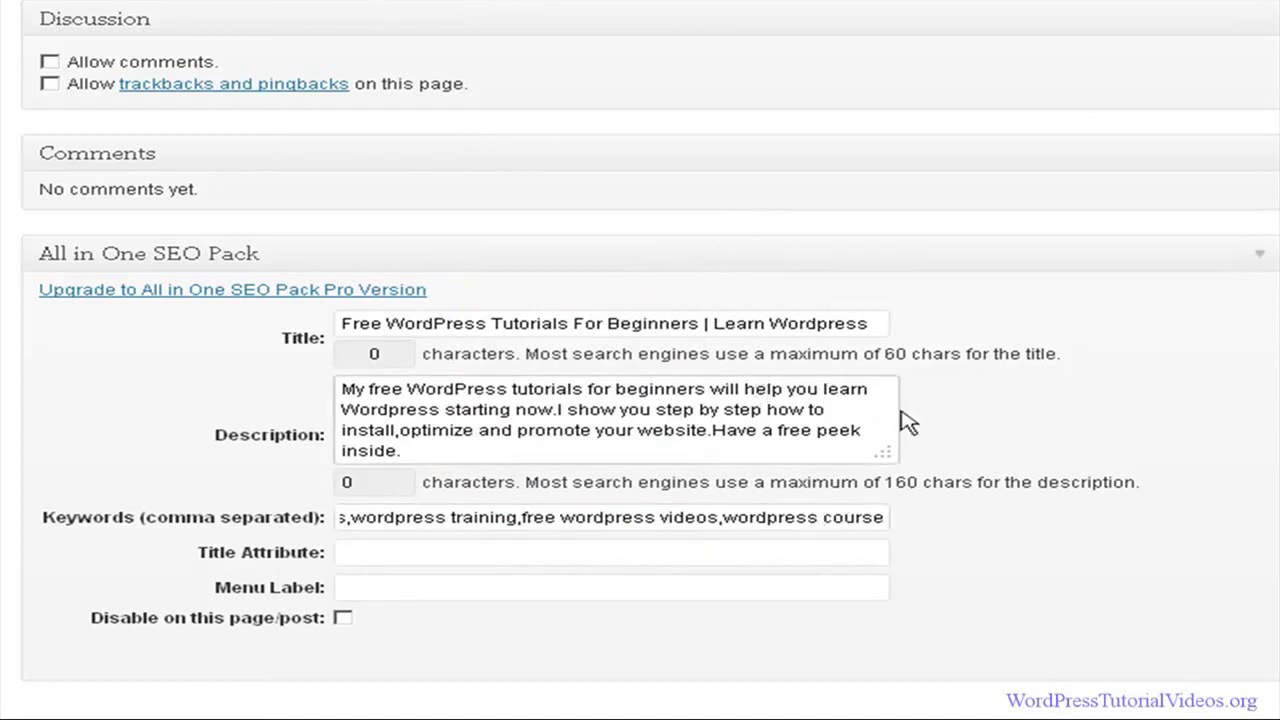
# - Paste the four keywords into the Tags box and add them as page tags
pyautogui.scroll(5, 1106, 357)
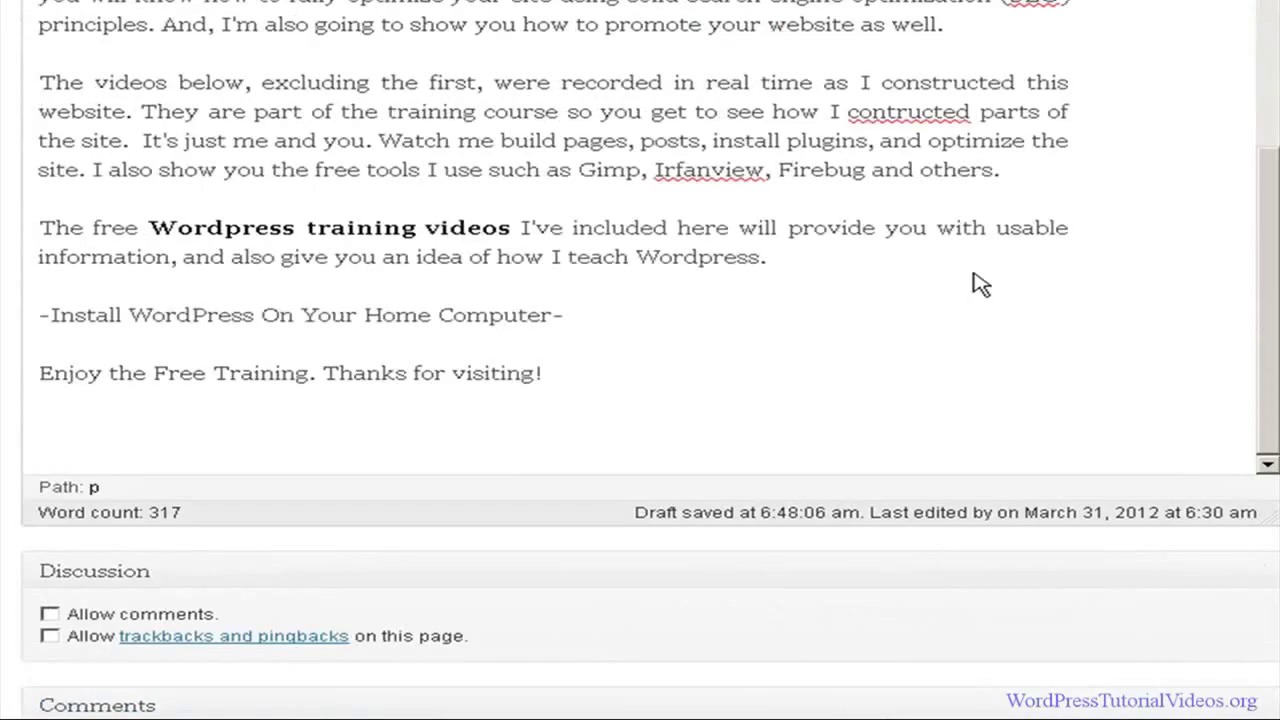
pyautogui.scroll(-4, 634, 180)
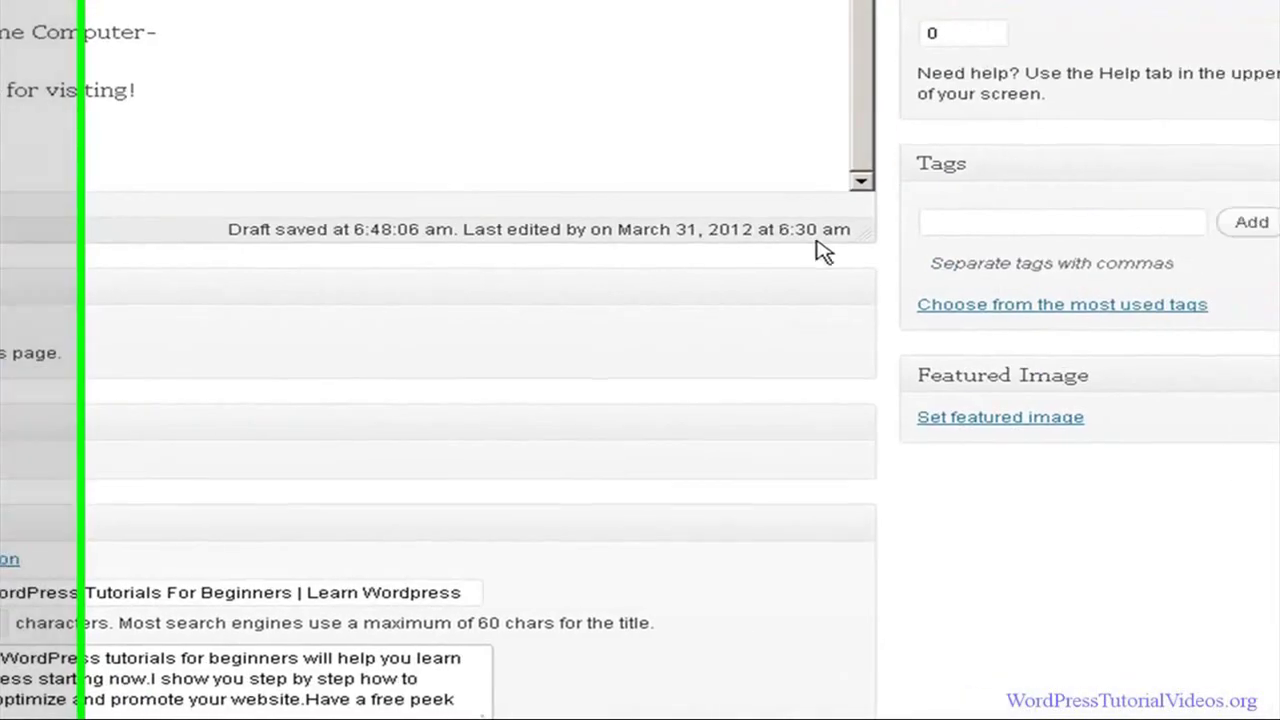
pyautogui.click(1000, 224)
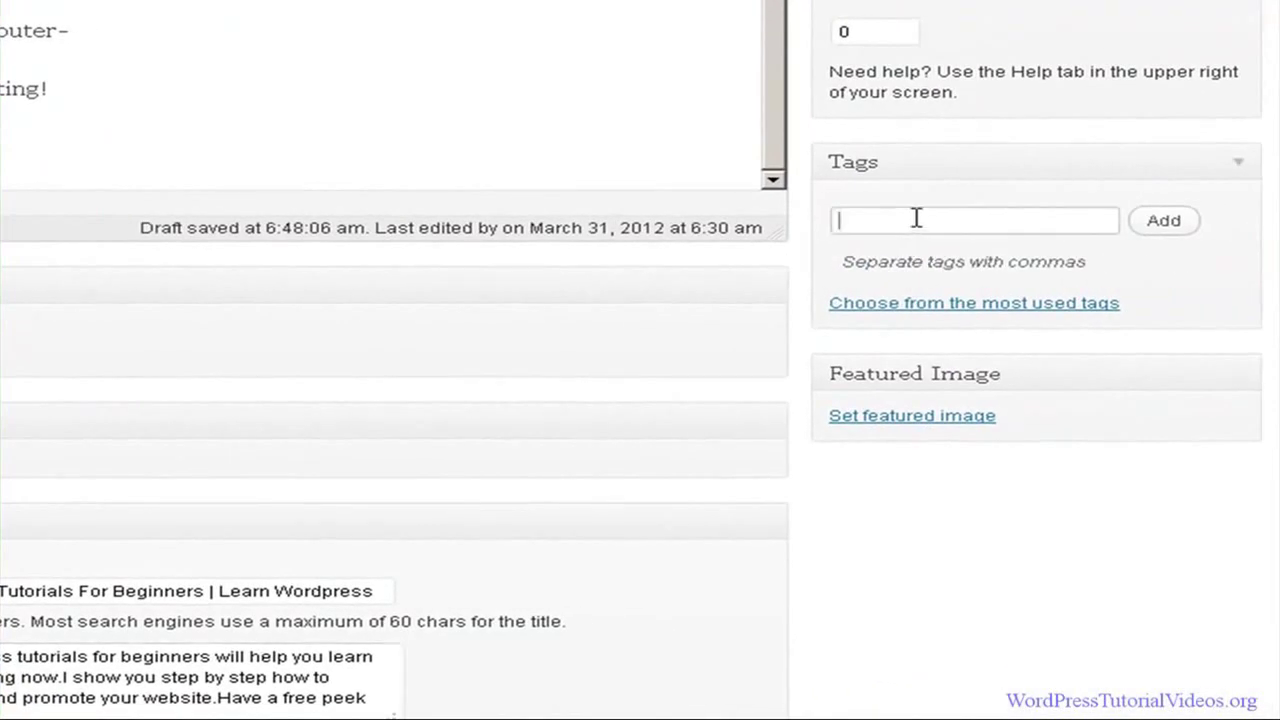
pyautogui.rightClick(916, 218)
pyautogui.click(1000, 308)
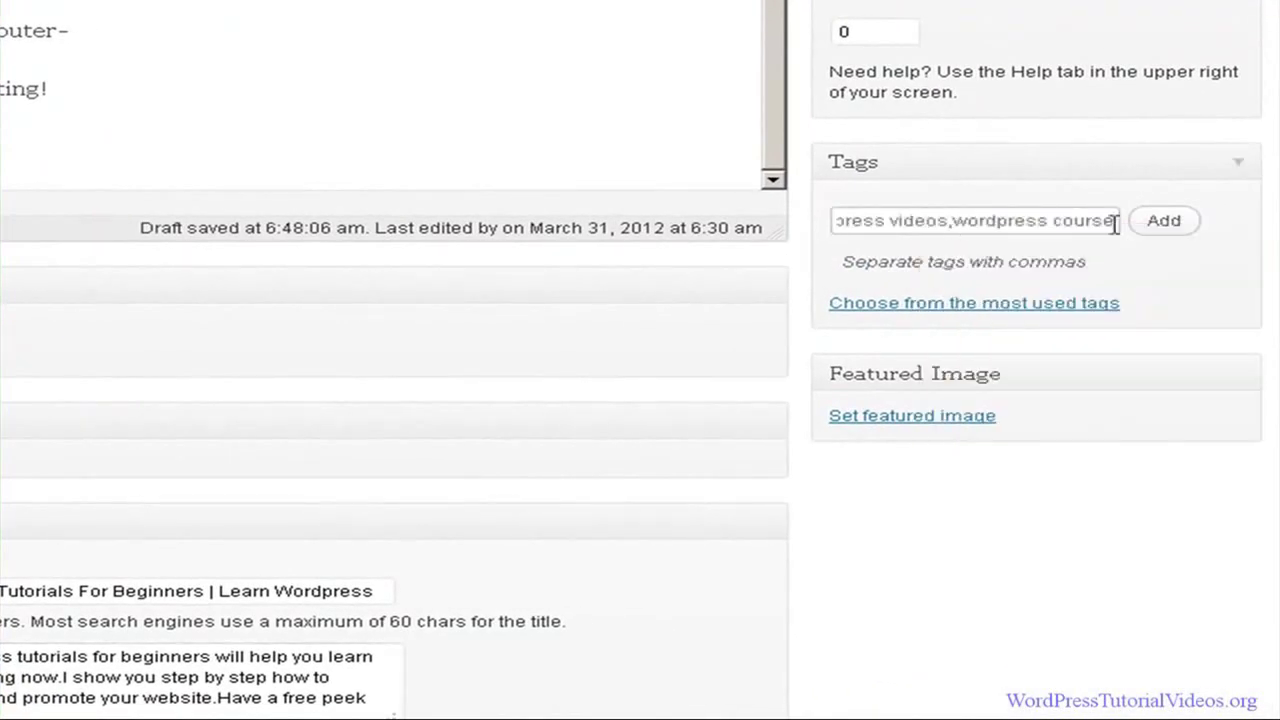
pyautogui.click(1166, 222)
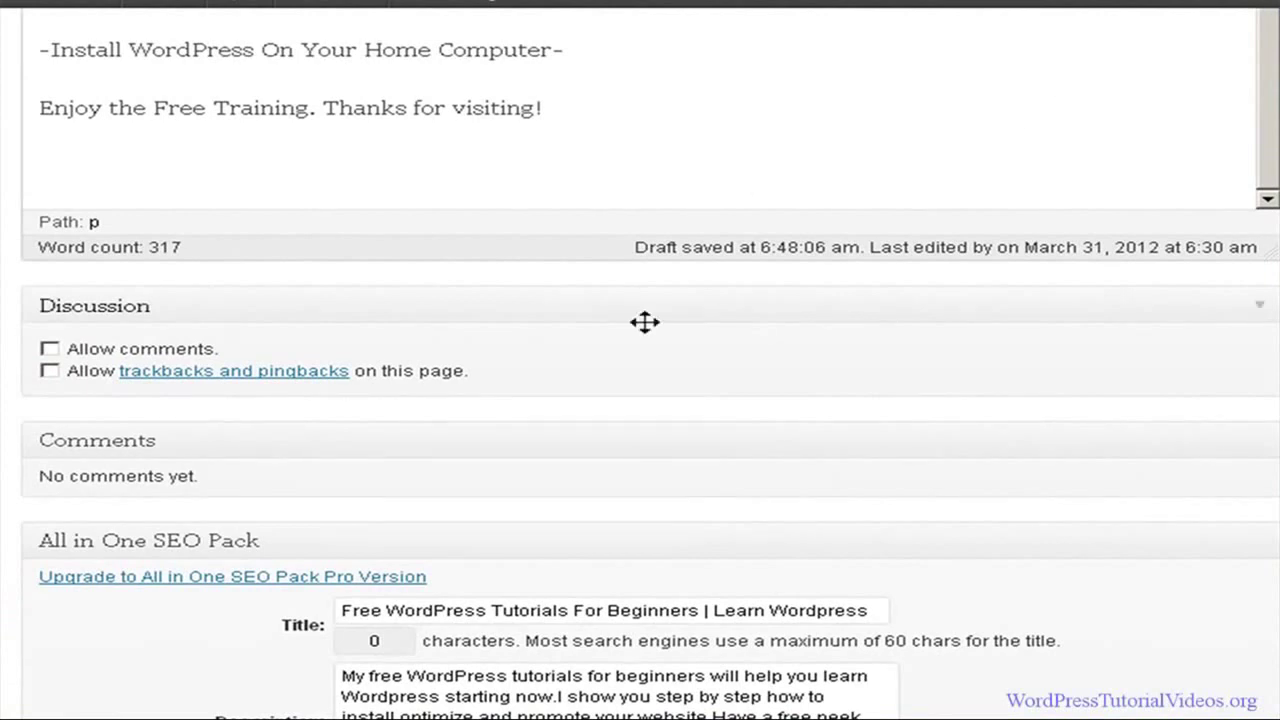
pyautogui.scroll(-3, 990, 530)
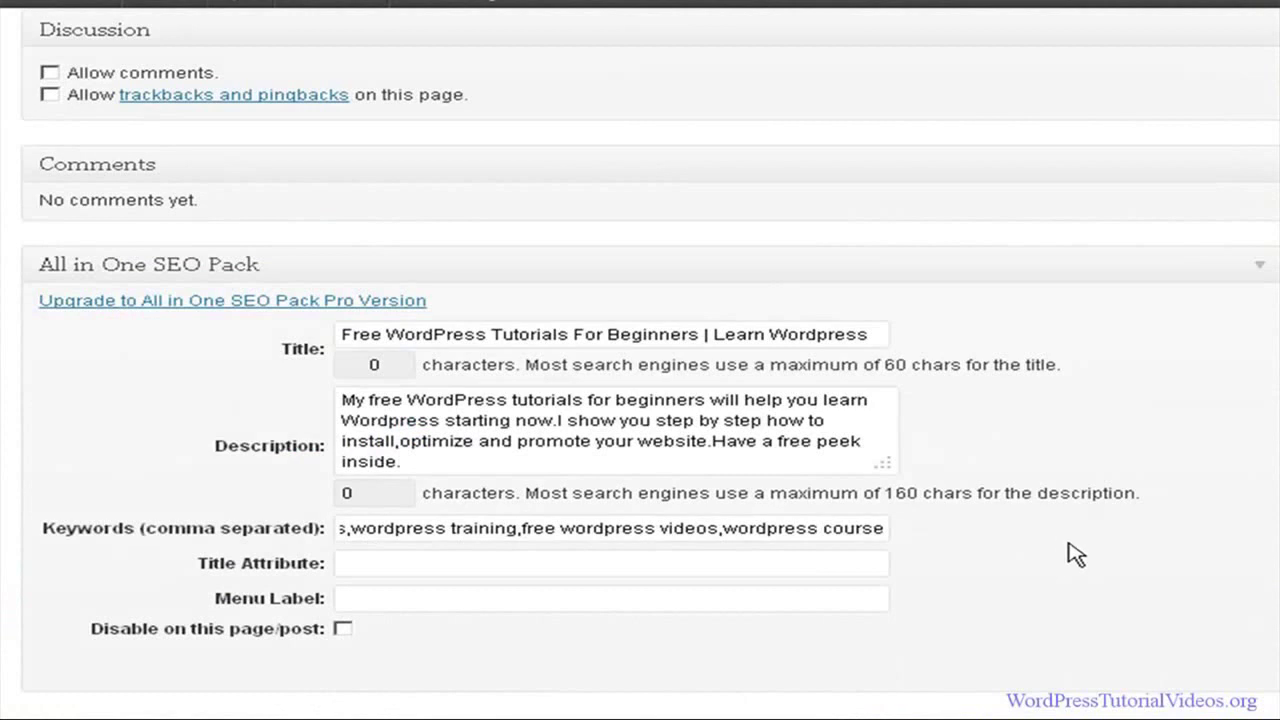
pyautogui.scroll(10, 1080, 556)
pyautogui.scroll(-3, 1260, 645)
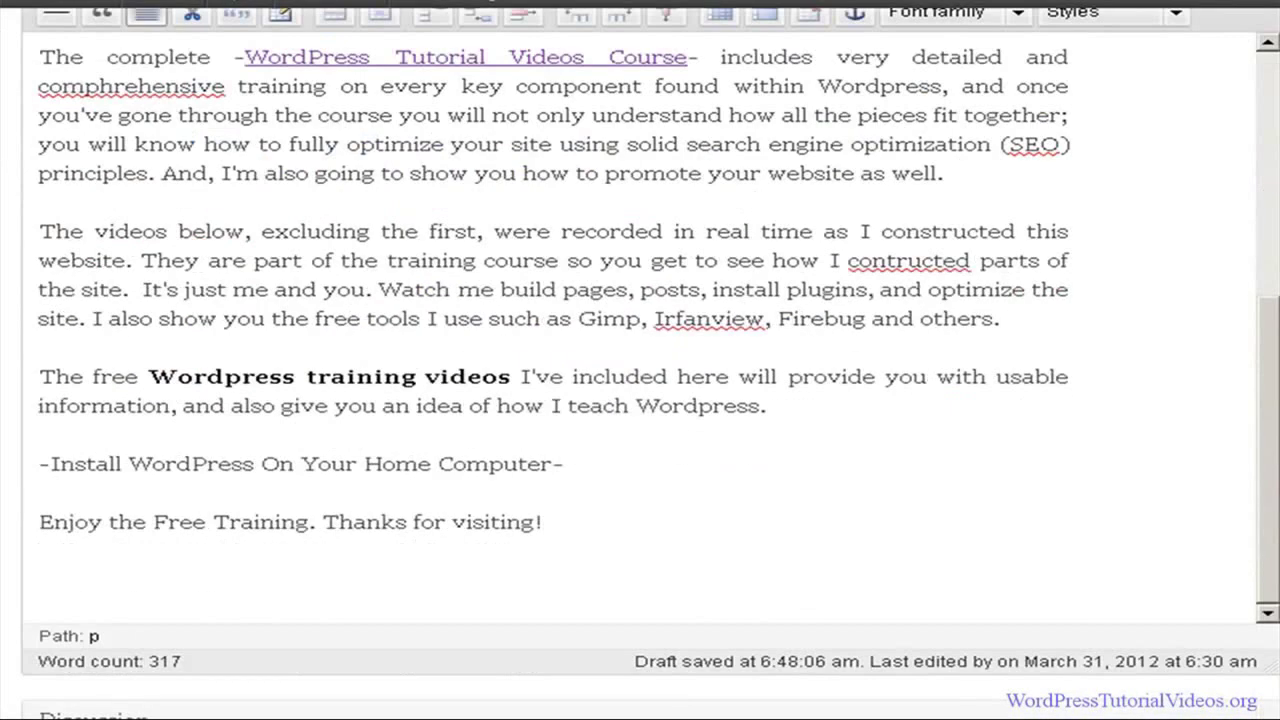
pyautogui.scroll(3, 640, 330)
pyautogui.scroll(-3, 640, 330)
pyautogui.scroll(3, 640, 330)
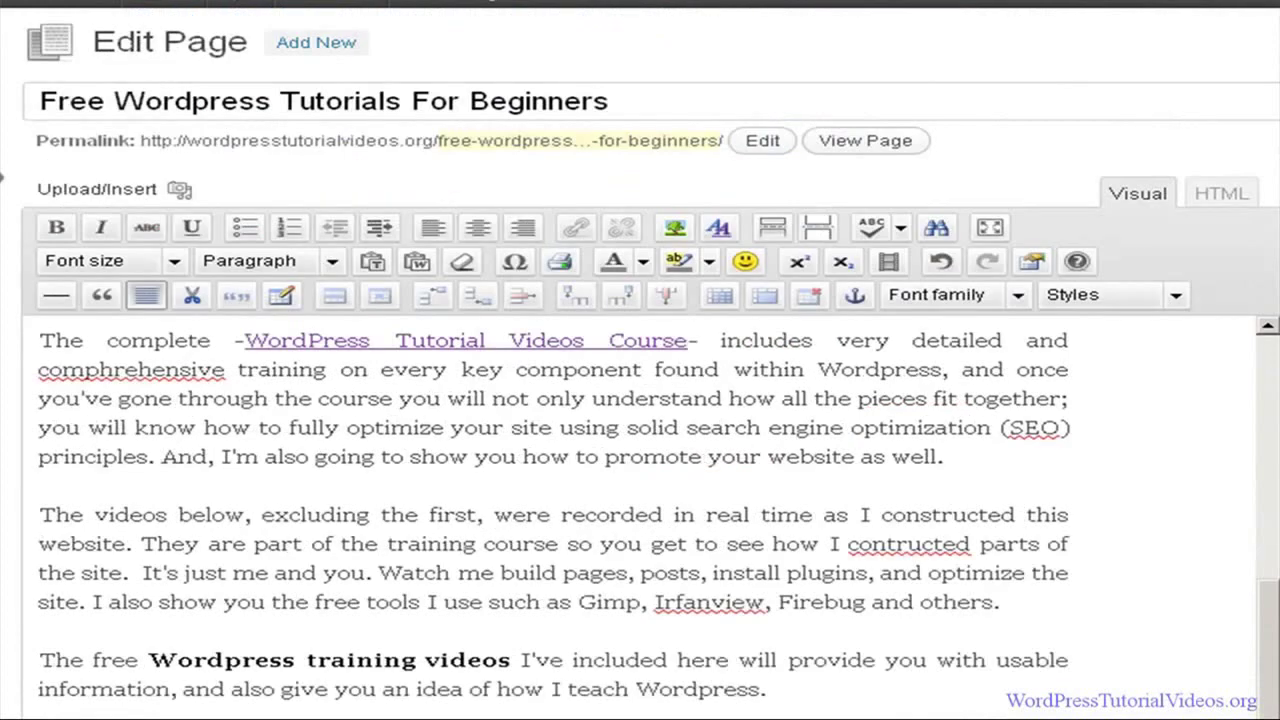